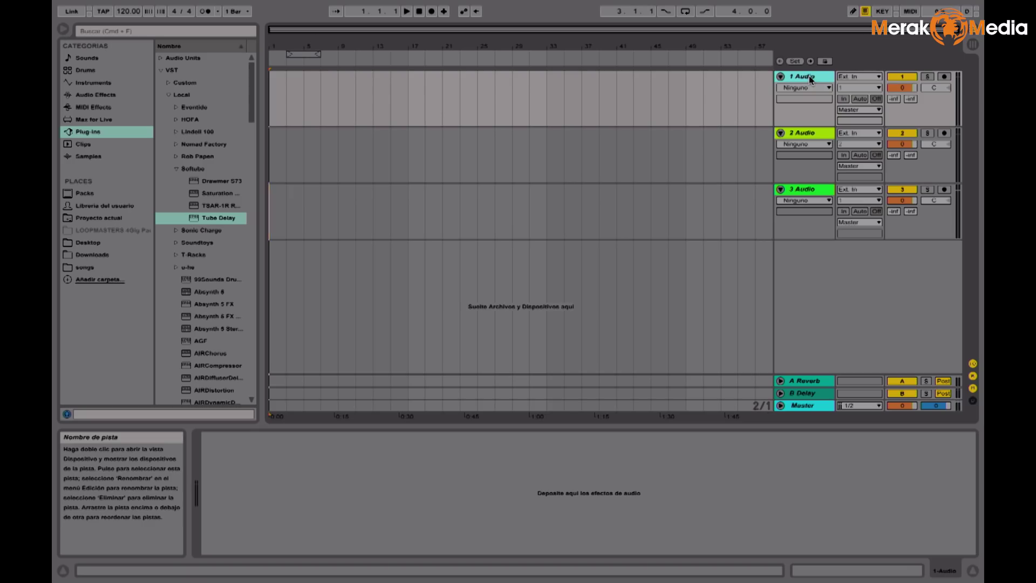
- Rename the first two audio tracks as Musica 1 and Musica 2
key(super+r)
text(M)
key(Return)
click(801, 133)
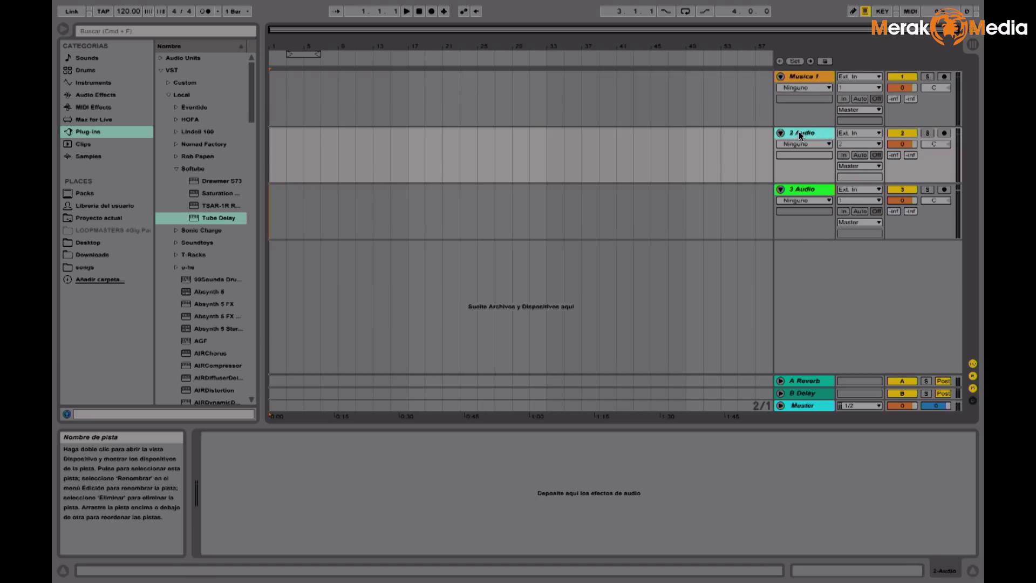
text(Musica 2)
key(Return)
- Rename the third audio track as Voz
click(803, 191)
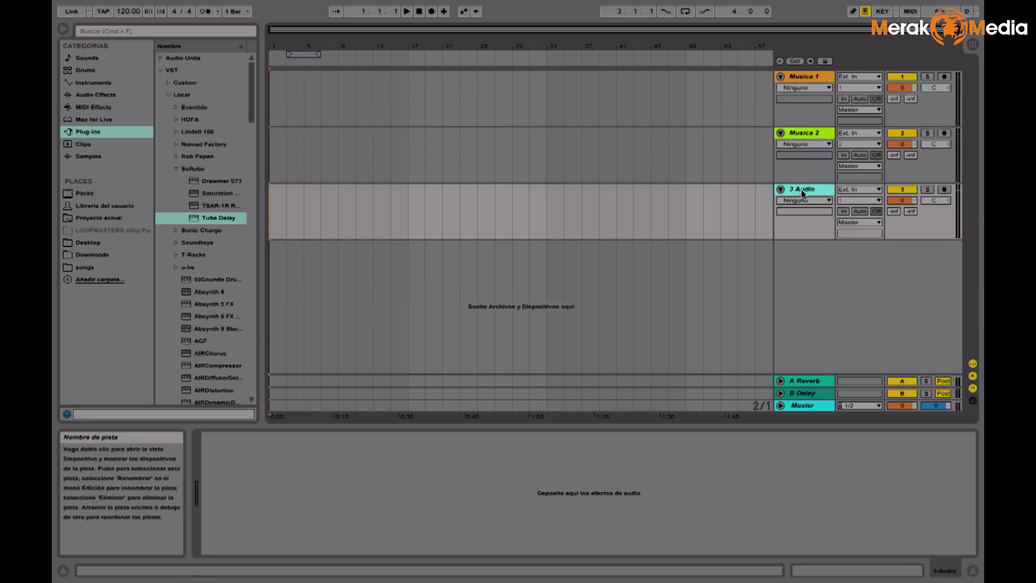
key(super+r)
text(Voz)
key(Return)
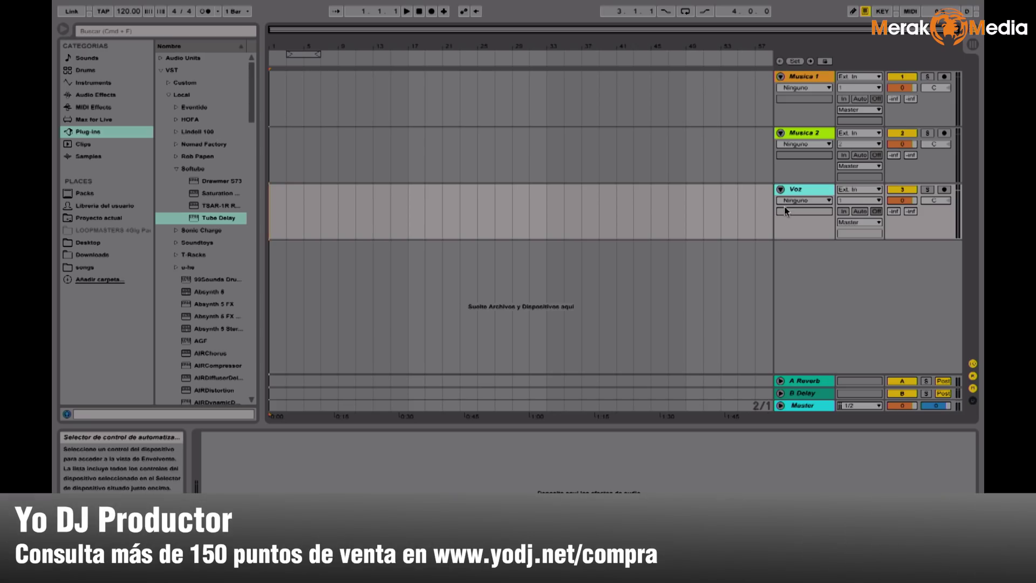
- Set the Voz track's input to Ext. In on channel 4
click(859, 190)
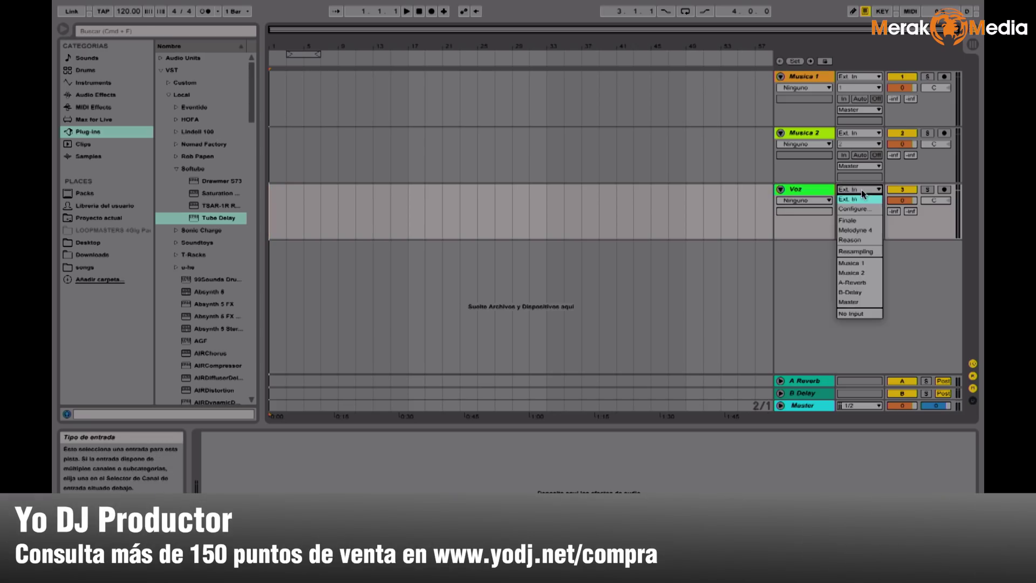
click(863, 199)
click(867, 200)
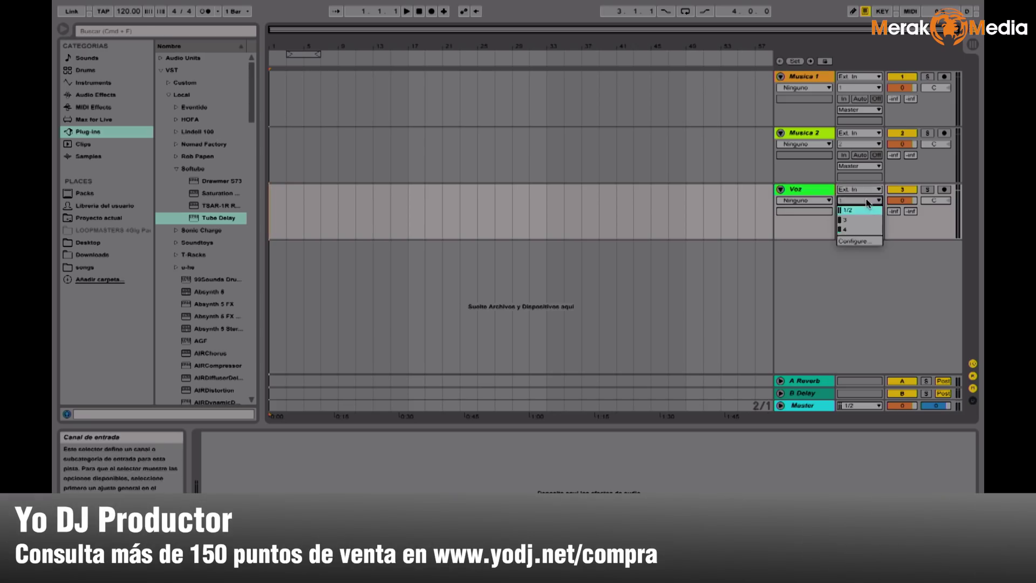
click(844, 228)
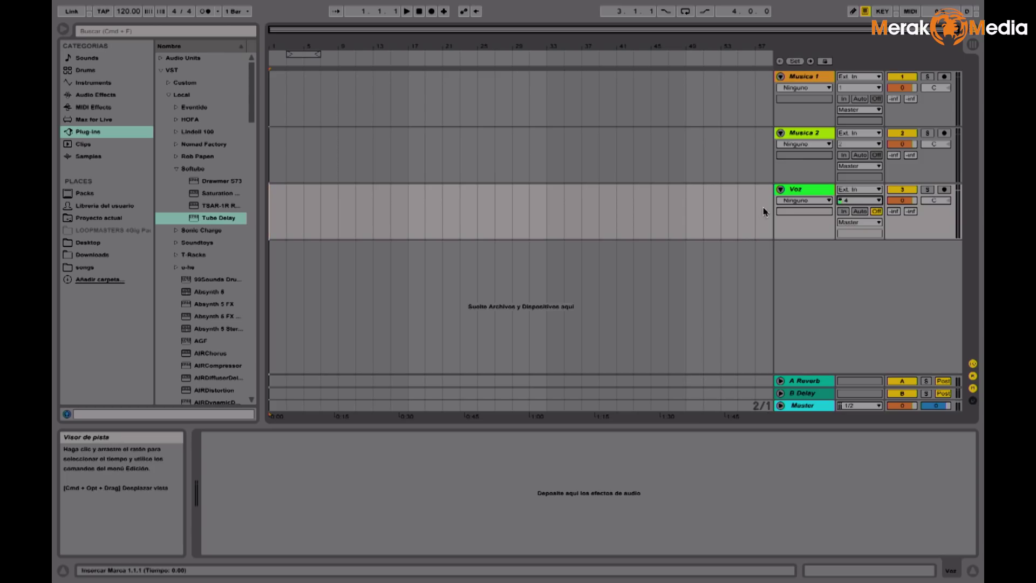
- Arm the Voz track and record a short test take starting at bar 7
click(322, 212)
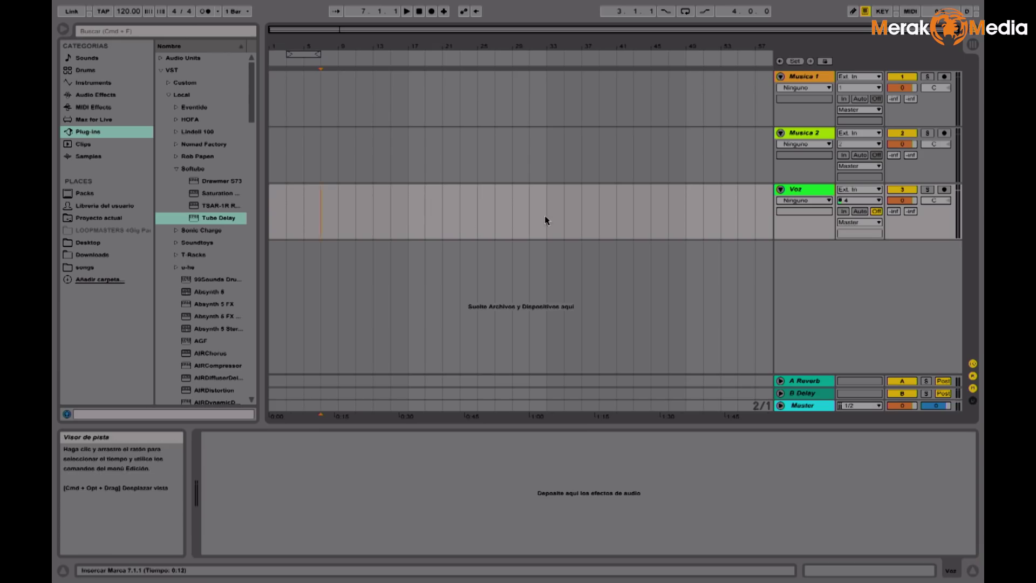
click(945, 190)
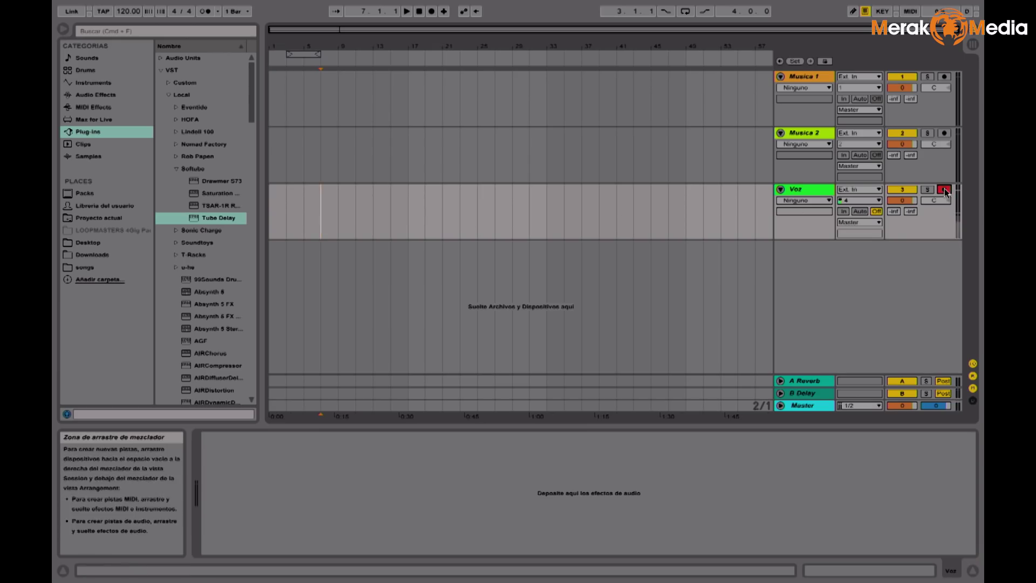
click(433, 12)
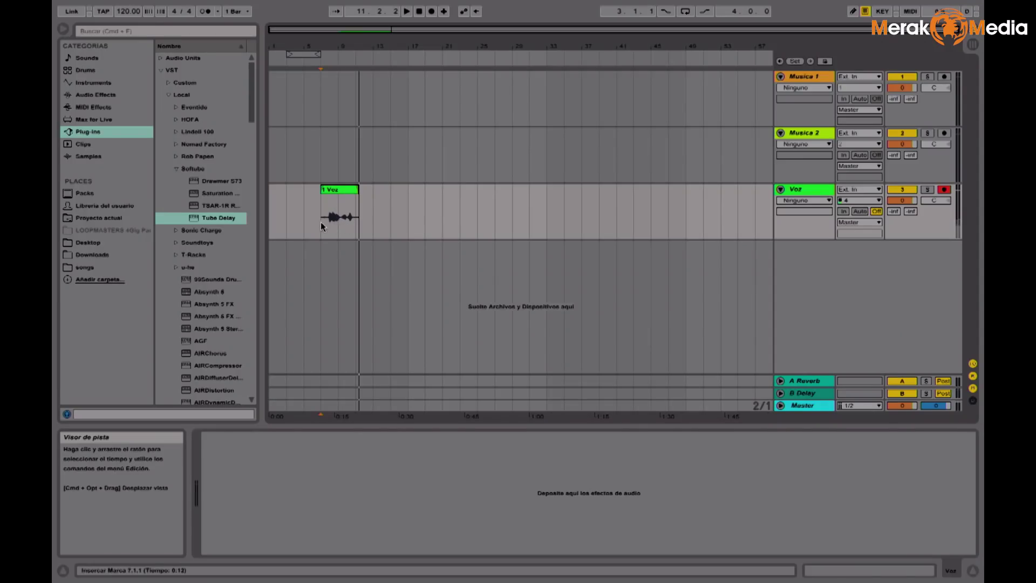
key(space)
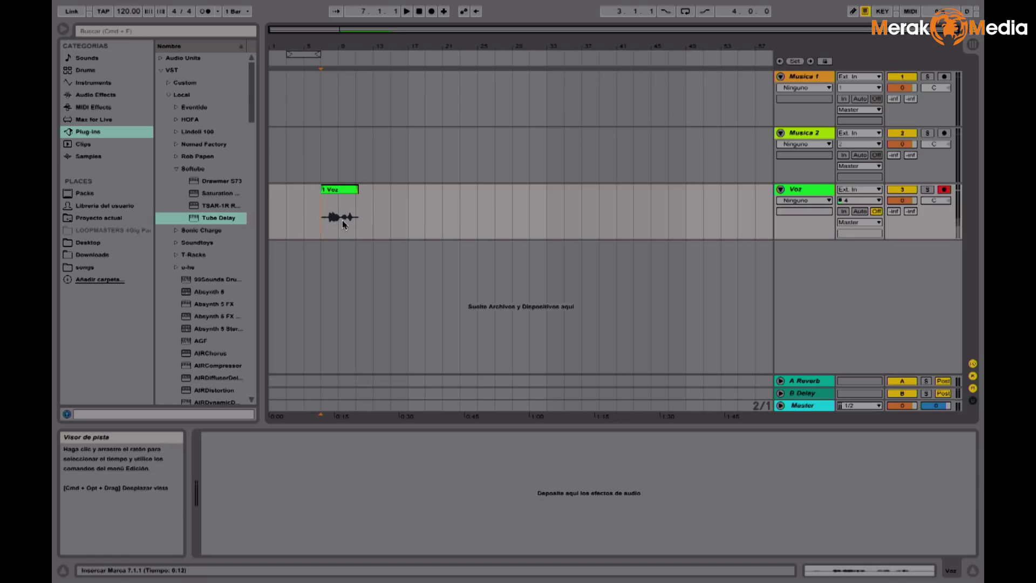
- Disarm the Voz track and play back the recorded voice take
click(943, 190)
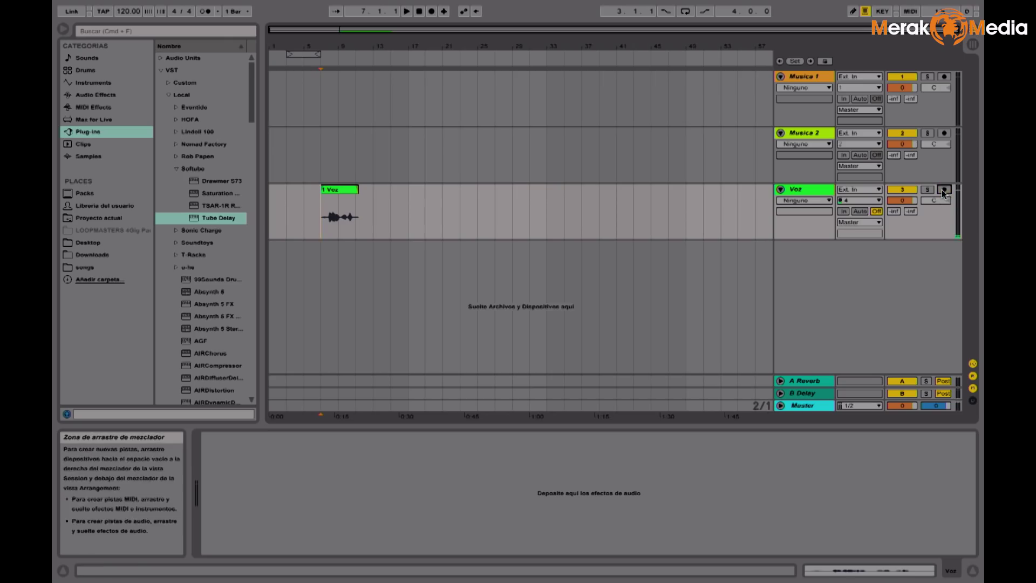
key(space)
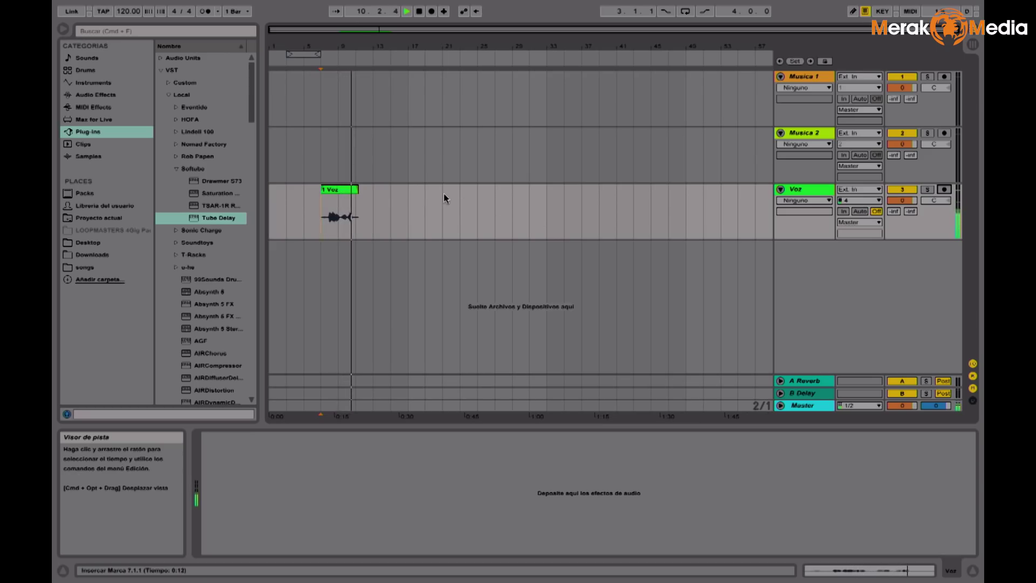
key(space)
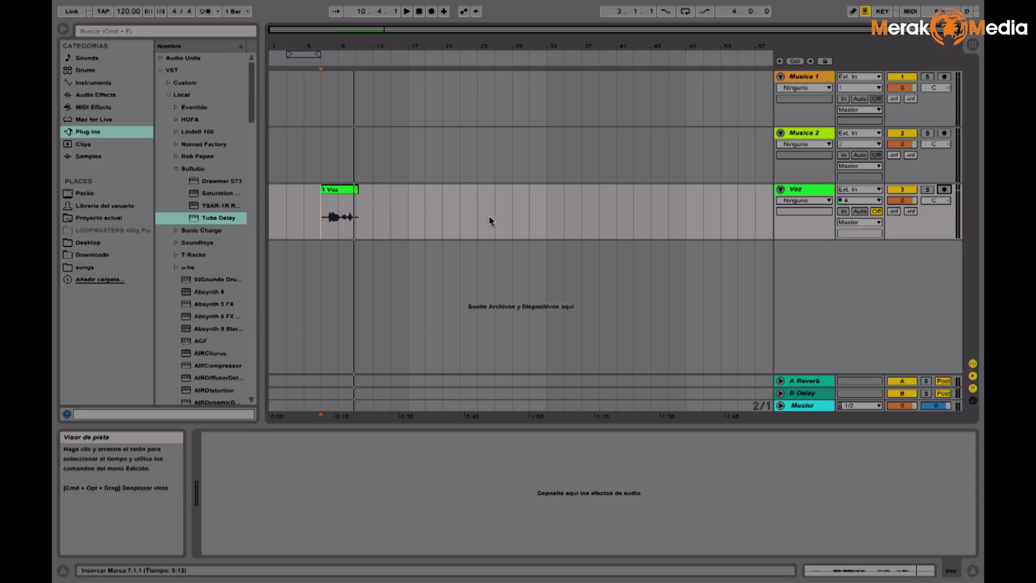
- Delete the recorded test clip from the Voz track
click(333, 189)
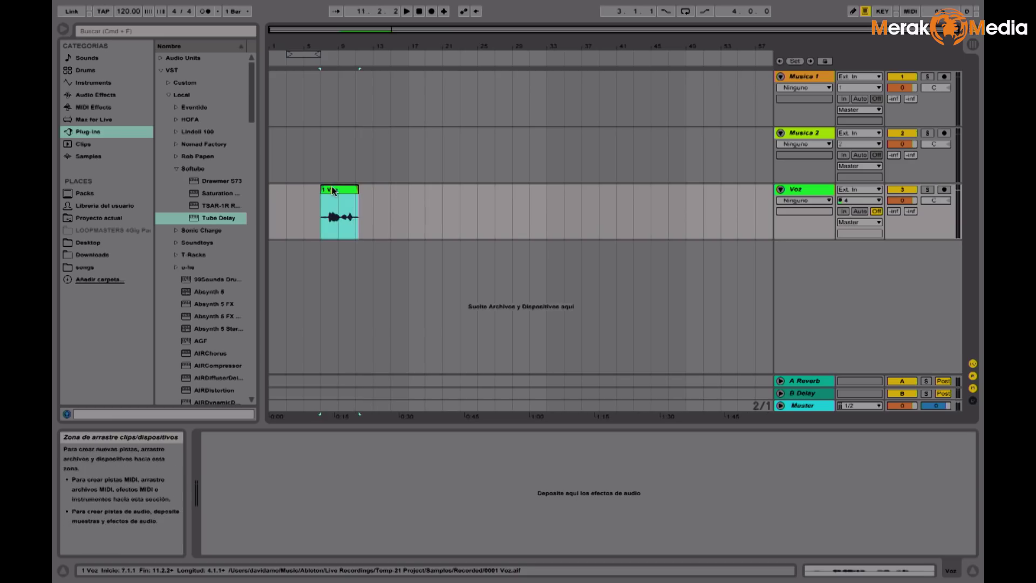
key(Delete)
click(292, 207)
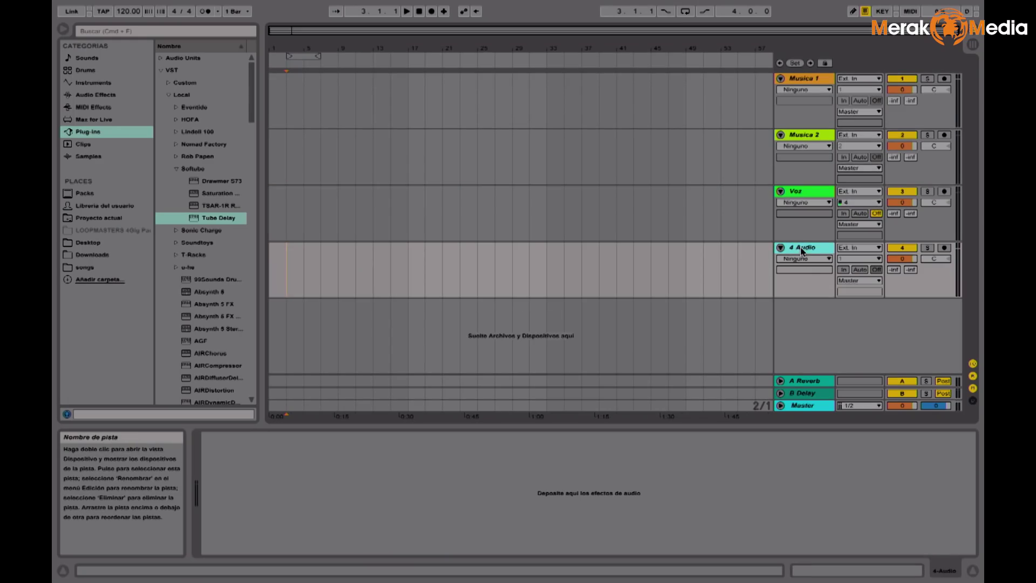
- Rename the fourth audio track as Sintonia
key(super+r)
text(Sintonia)
key(Return)
- Insert a fifth audio track and name it Jingles
right_click(798, 313)
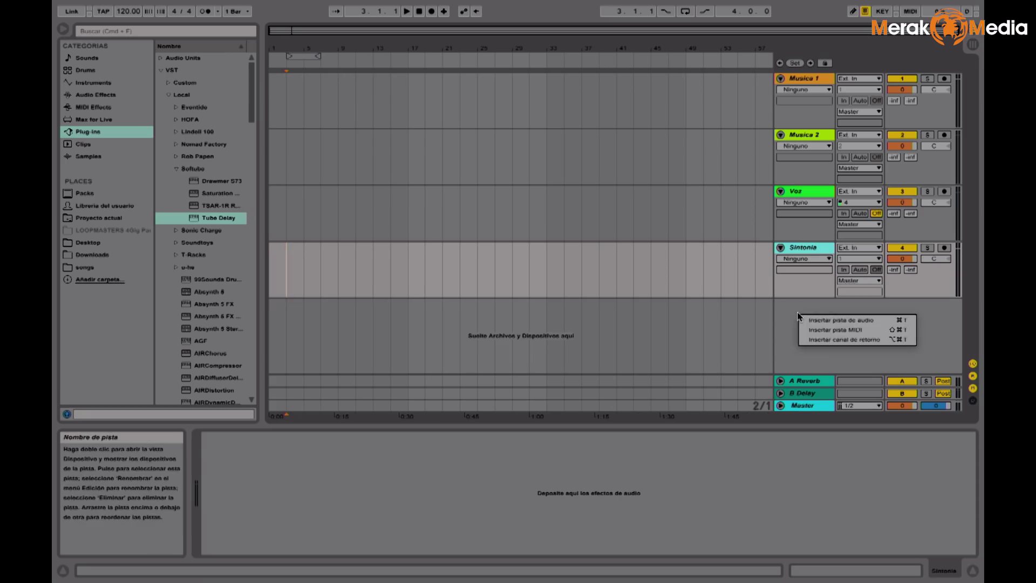
click(816, 321)
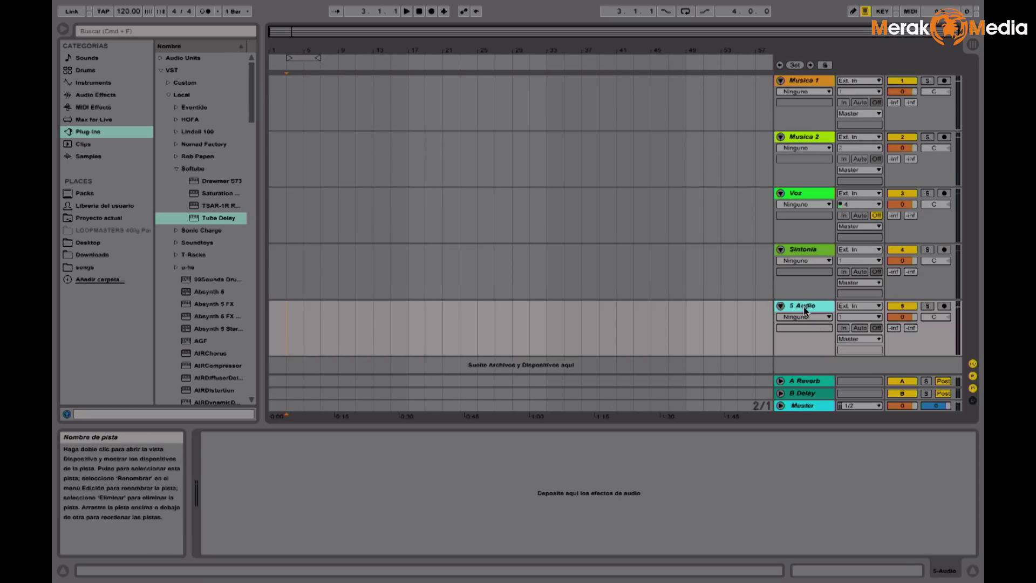
key(super+r)
text(Jingles)
key(Return)
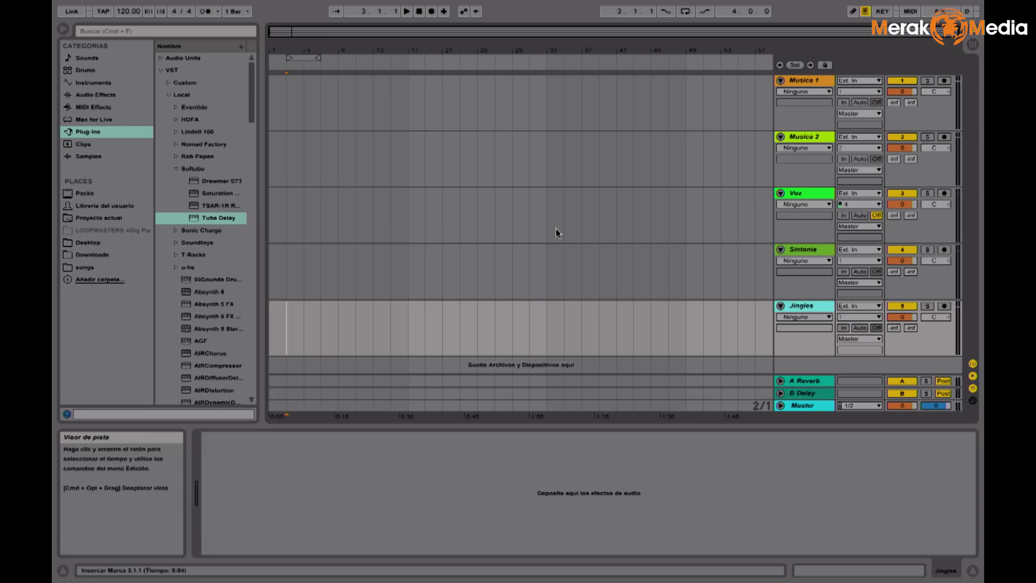
- Load WN1.mp3 from the songs folder onto the Musica 1 track, starting at bar 3
drag(279, 256, 269, 257)
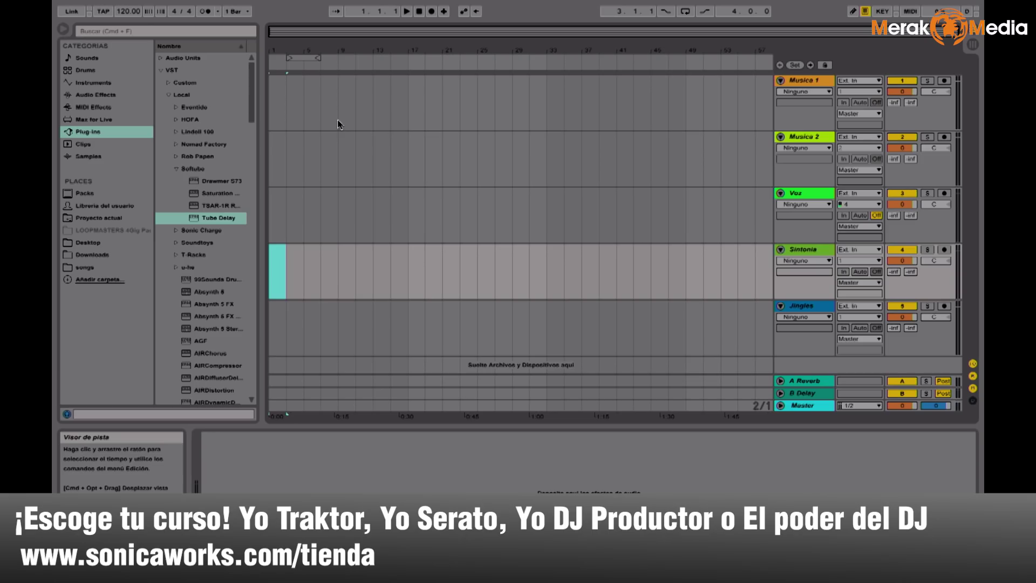
click(283, 109)
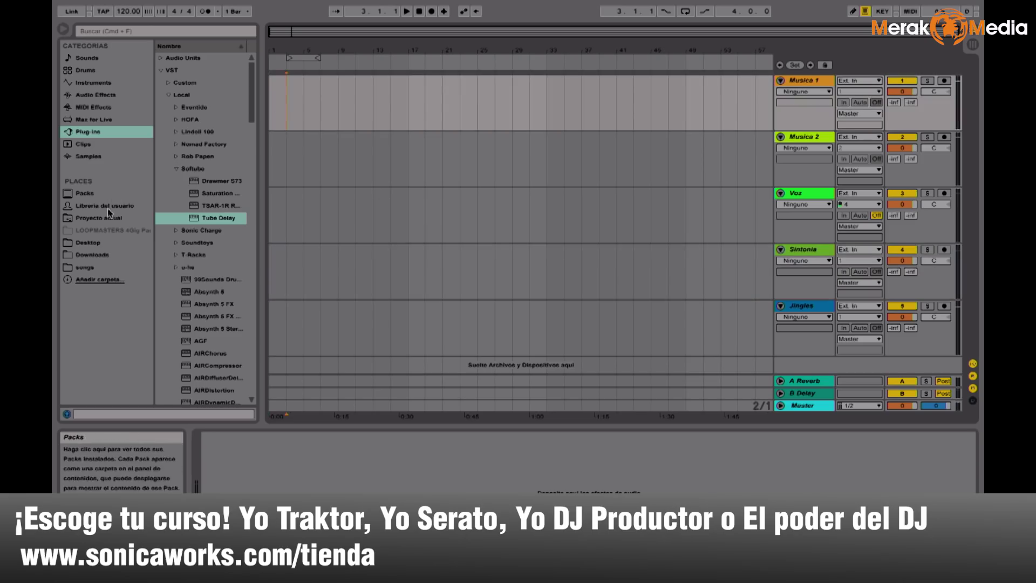
click(86, 268)
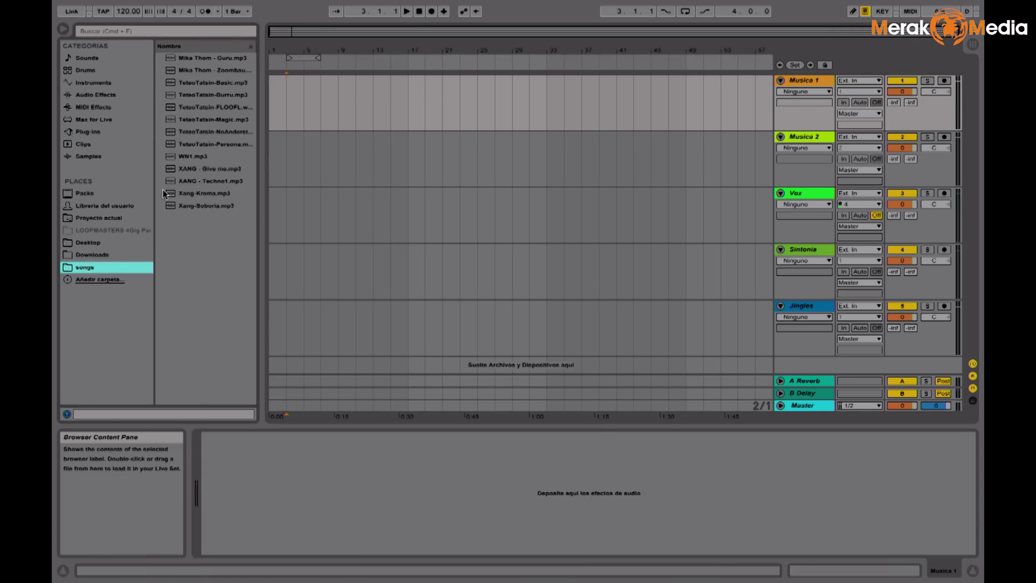
drag(186, 160, 286, 112)
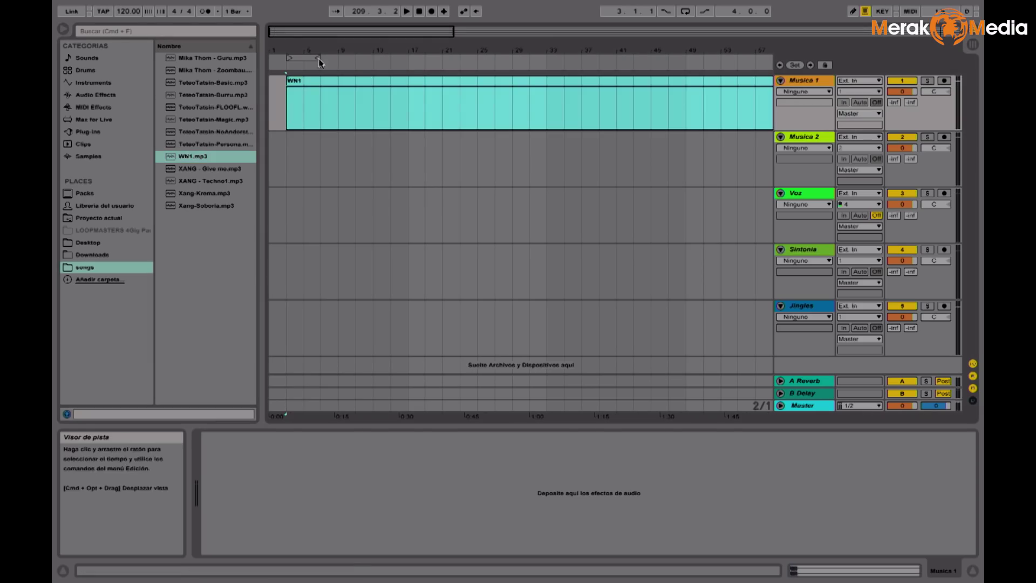
drag(315, 51, 315, 29)
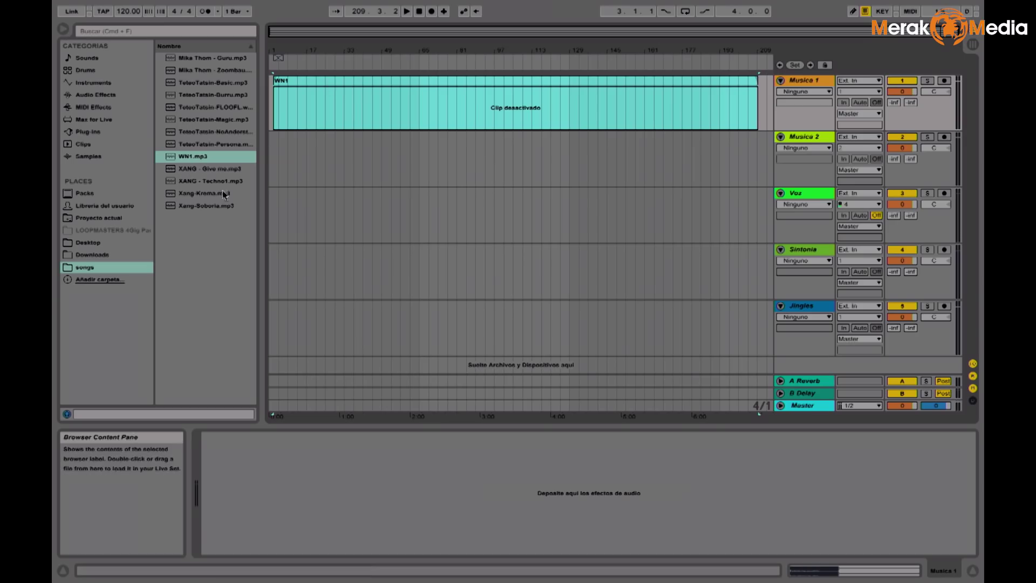
- Move the WN1 clip to the very start of the Musica 1 track and show its sample details
click(101, 95)
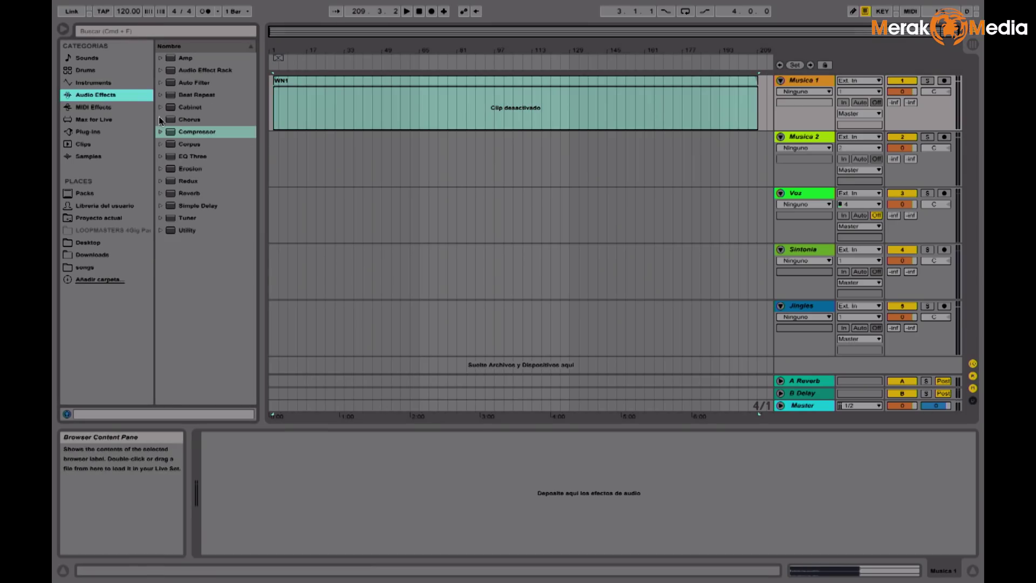
drag(264, 152, 210, 151)
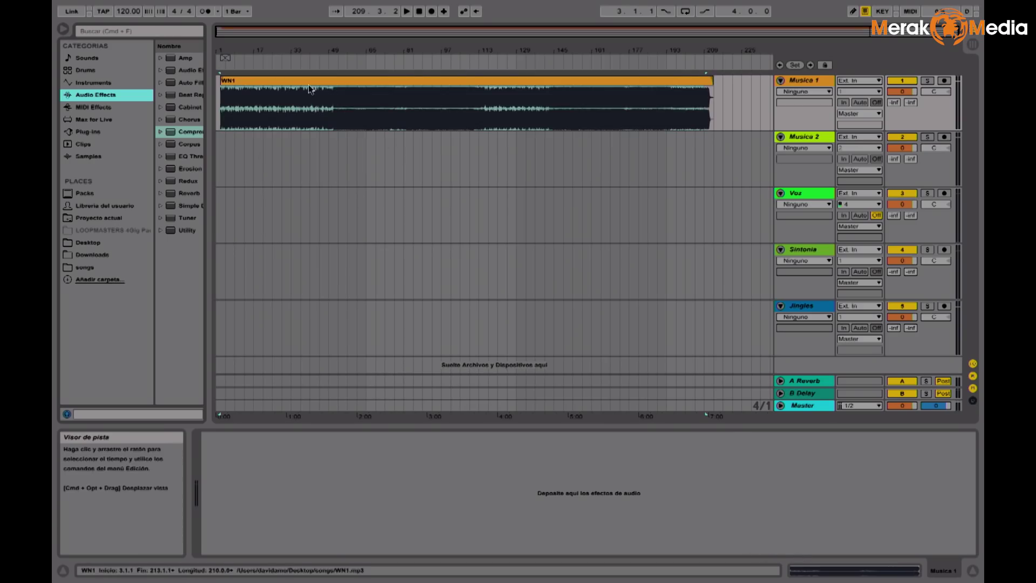
drag(303, 88, 298, 82)
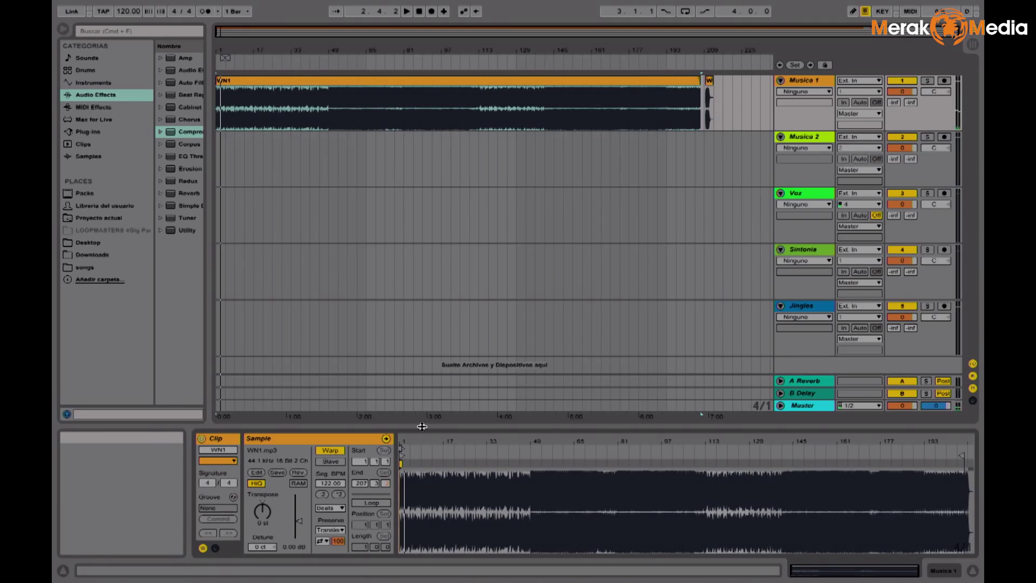
- Check the WN1 waveform around bar 49 in an enlarged sample display and extend the clip's end to bar 209
drag(432, 423, 404, 324)
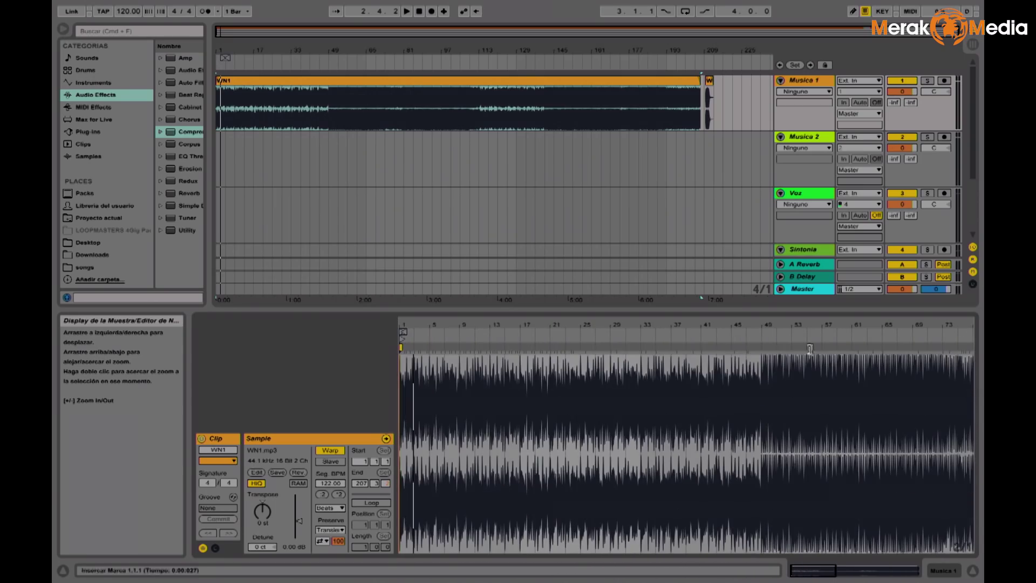
drag(766, 324, 767, 378)
drag(715, 349, 729, 259)
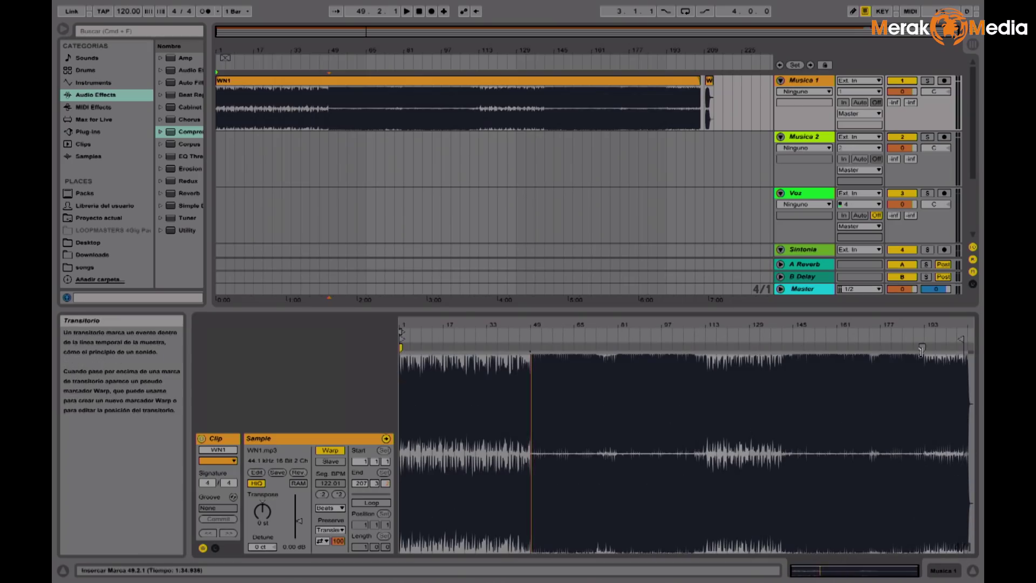
drag(961, 339, 967, 338)
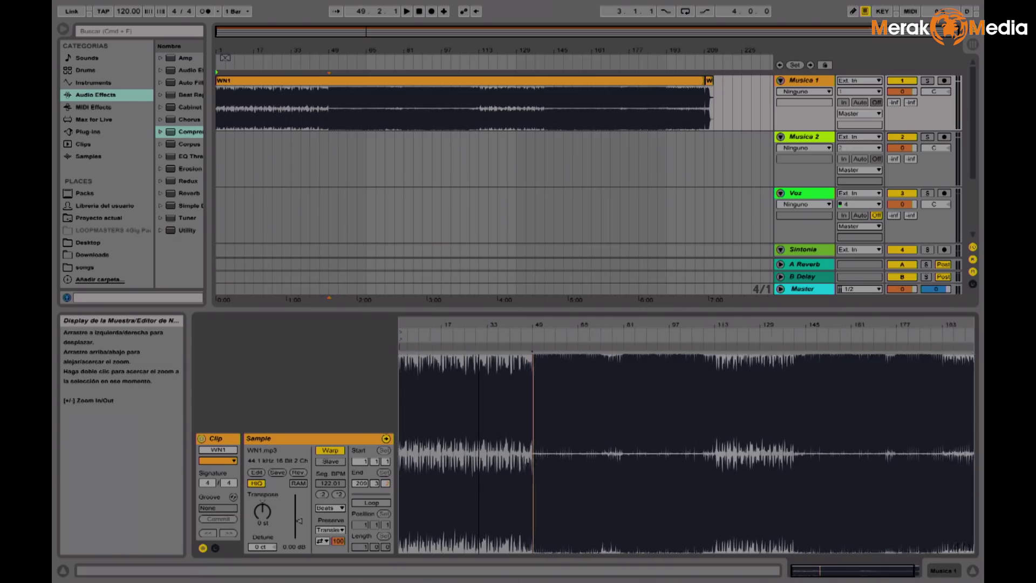
drag(470, 307, 466, 425)
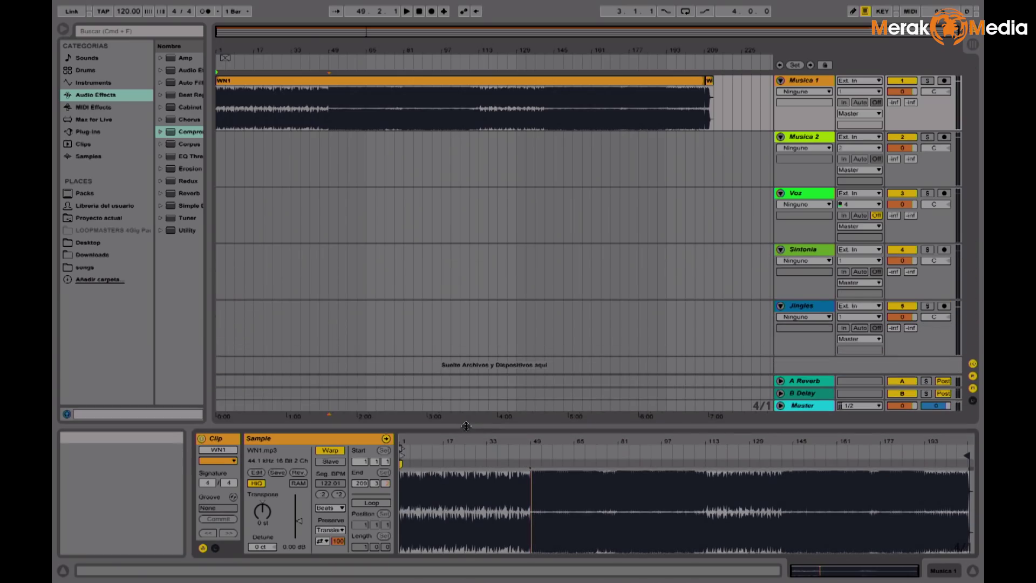
- Move the four-bar loop region to the start of the arrangement at bar 1
drag(221, 49, 221, 119)
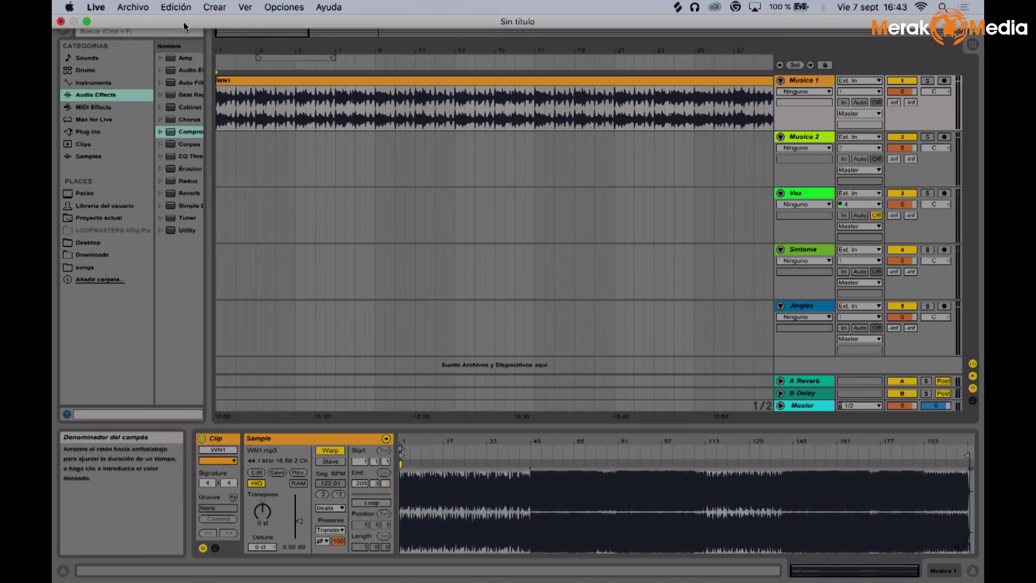
drag(275, 58, 244, 67)
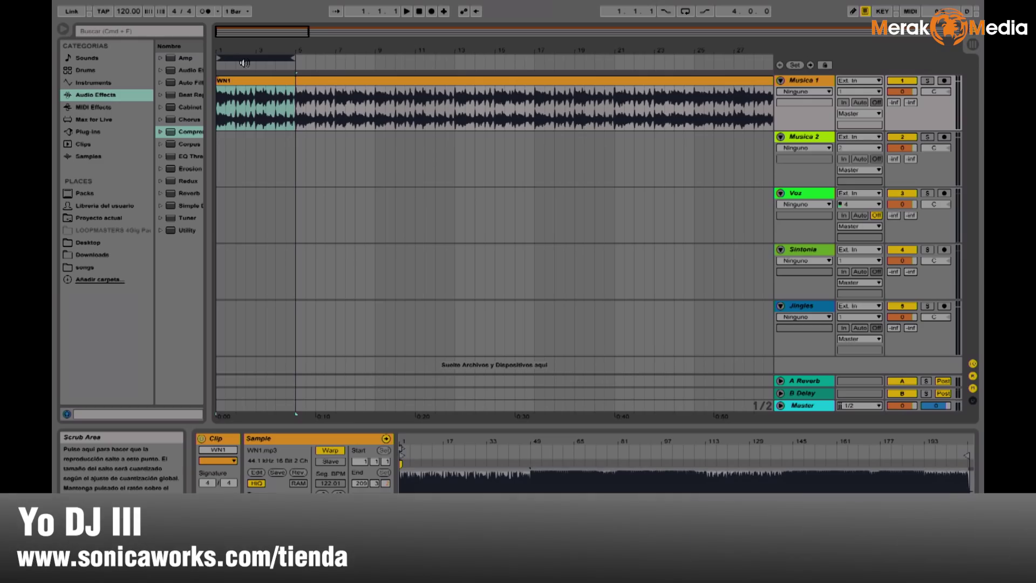
- Load TeteoTatsin-Magic.mp3 from the songs folder onto the Musica 2 track, starting at bar 69
drag(280, 51, 280, 27)
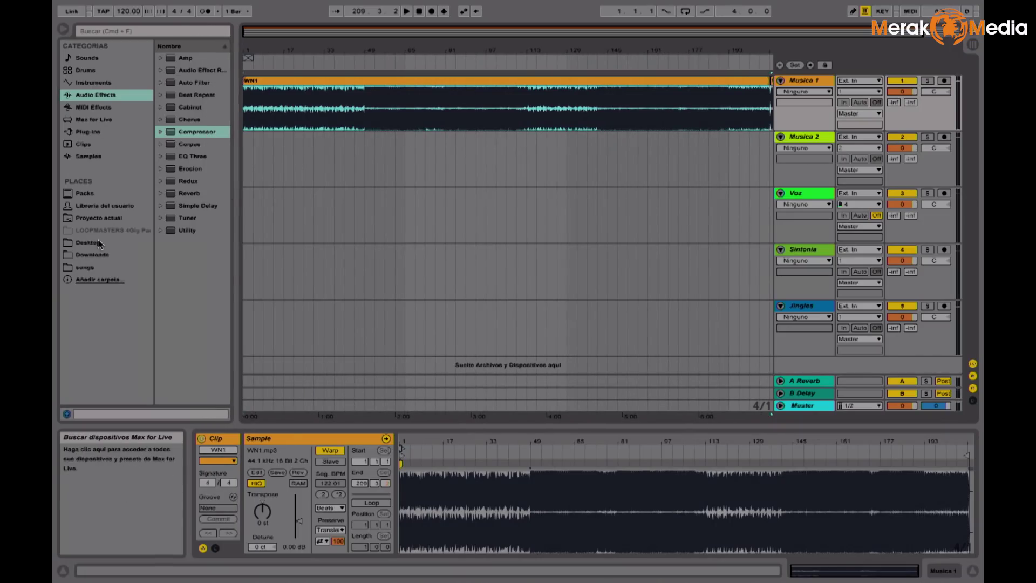
click(84, 267)
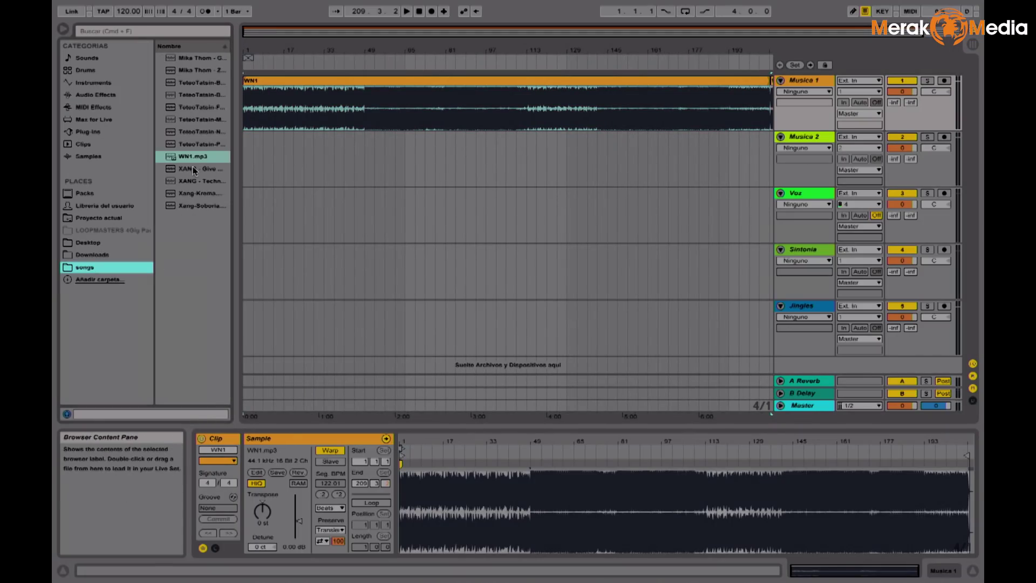
drag(233, 134, 447, 169)
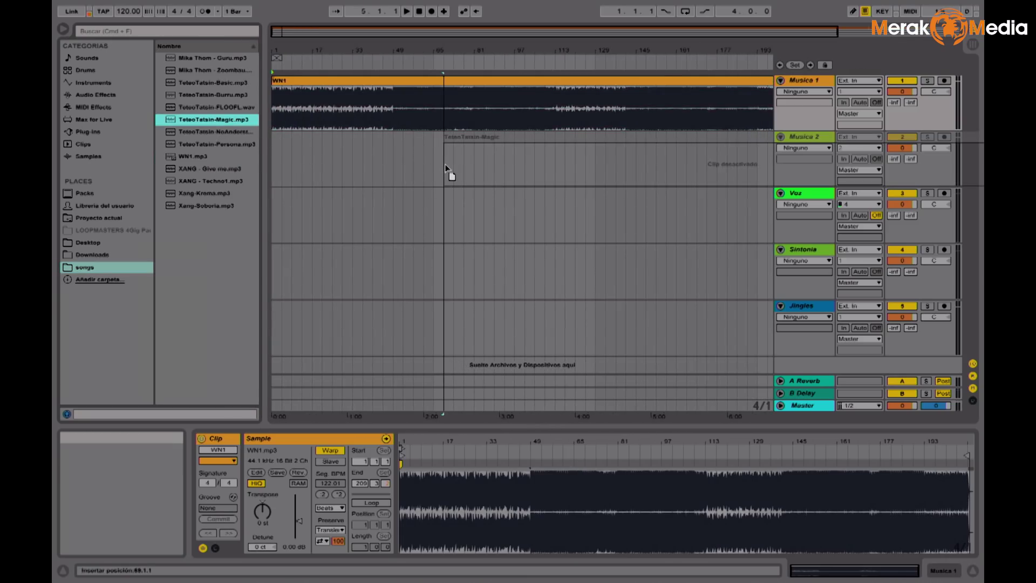
drag(444, 164, 444, 164)
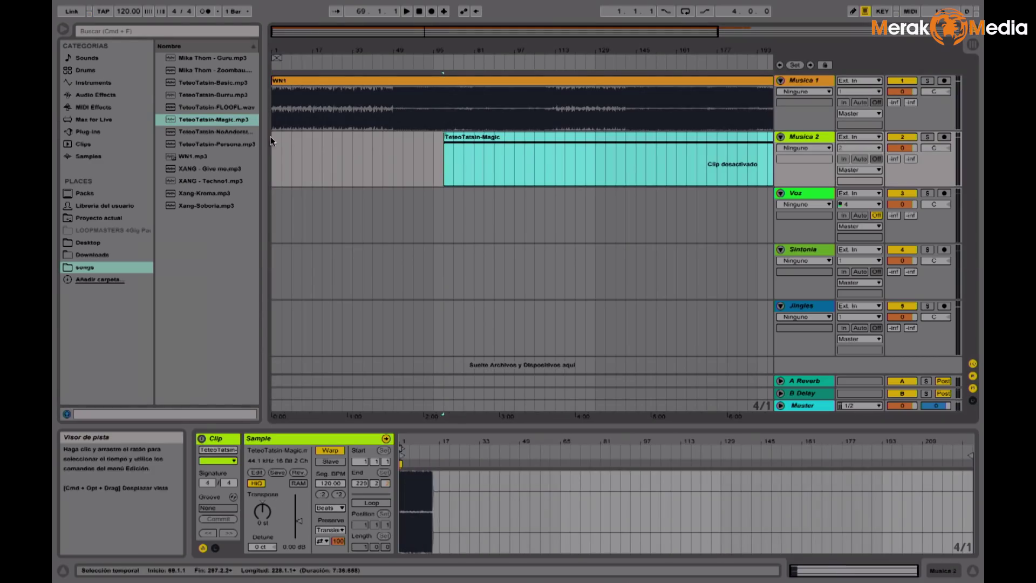
- Remove the short leftover WN1 fragment at the end of the Musica 1 track and extend the main WN1 clip to bar 211
click(104, 98)
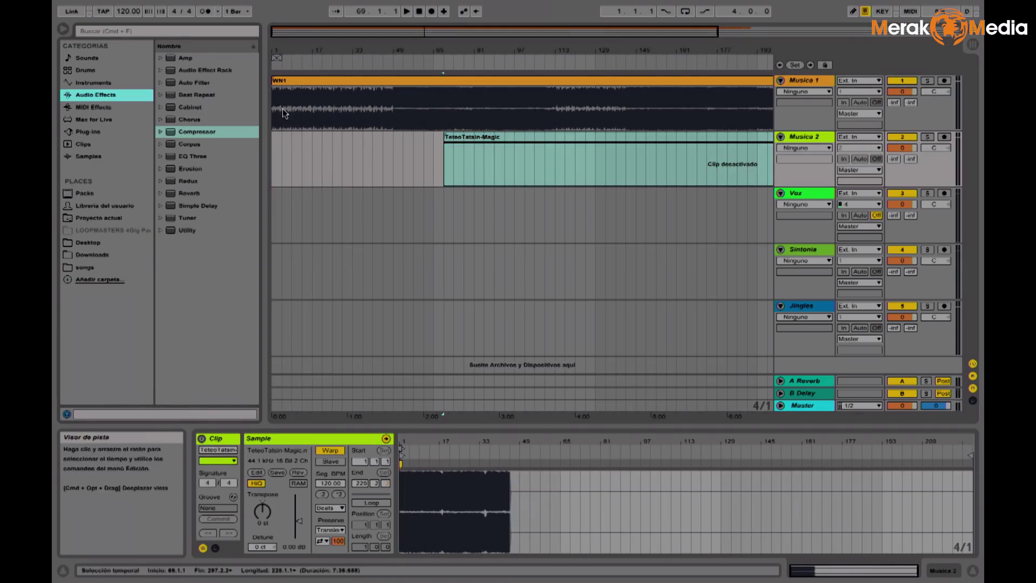
drag(261, 110, 209, 110)
click(374, 93)
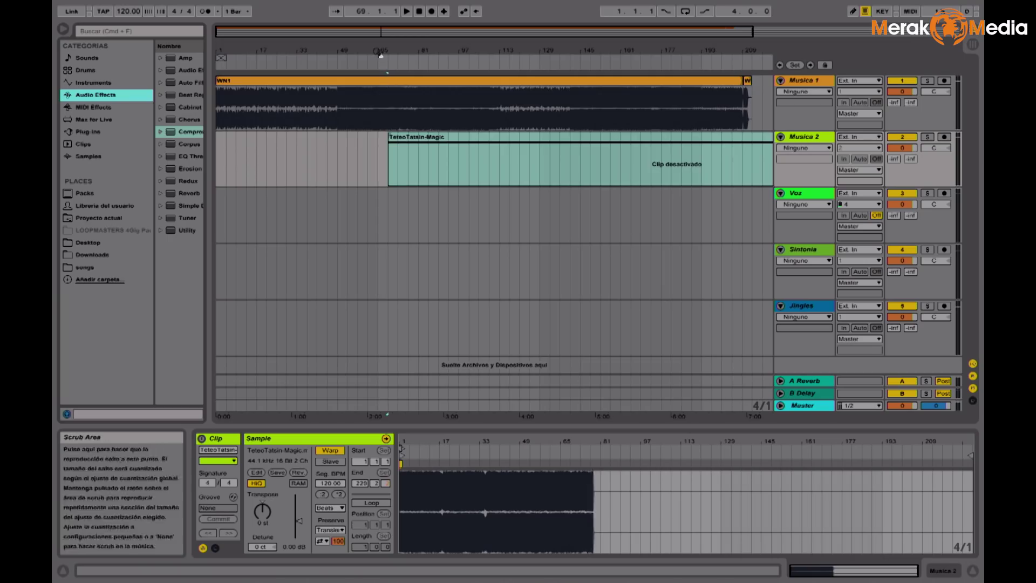
key(minus)
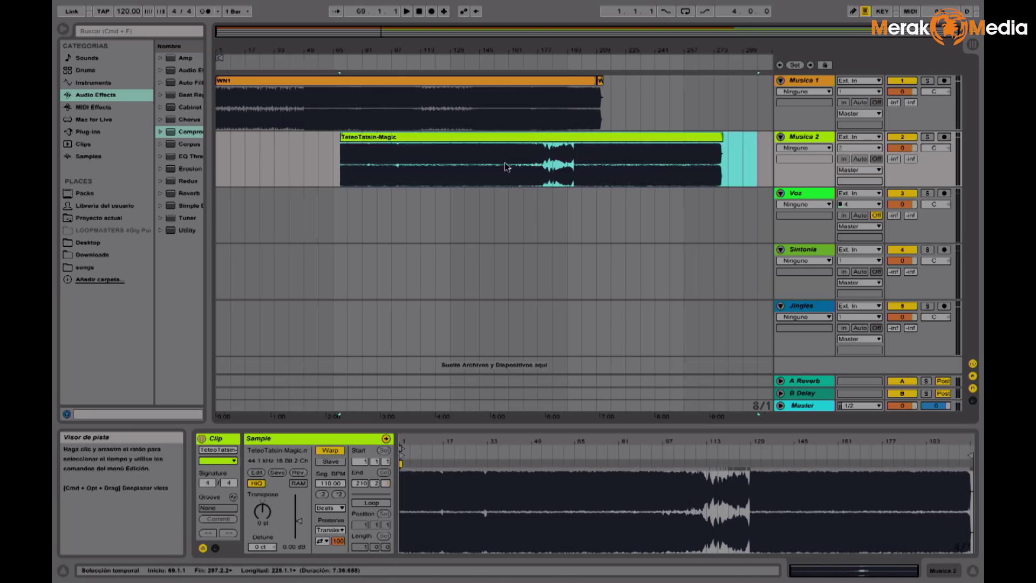
click(601, 80)
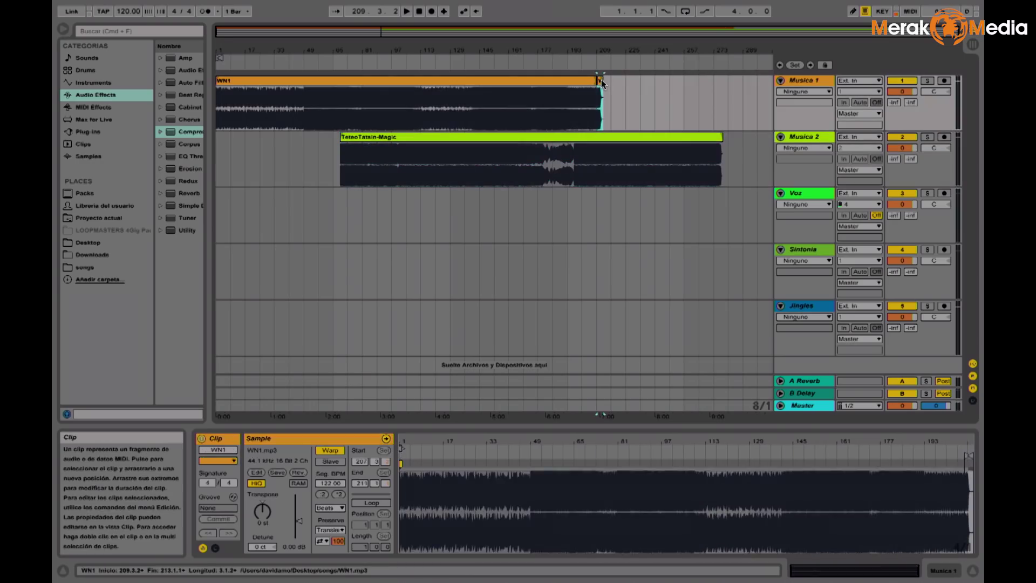
click(601, 79)
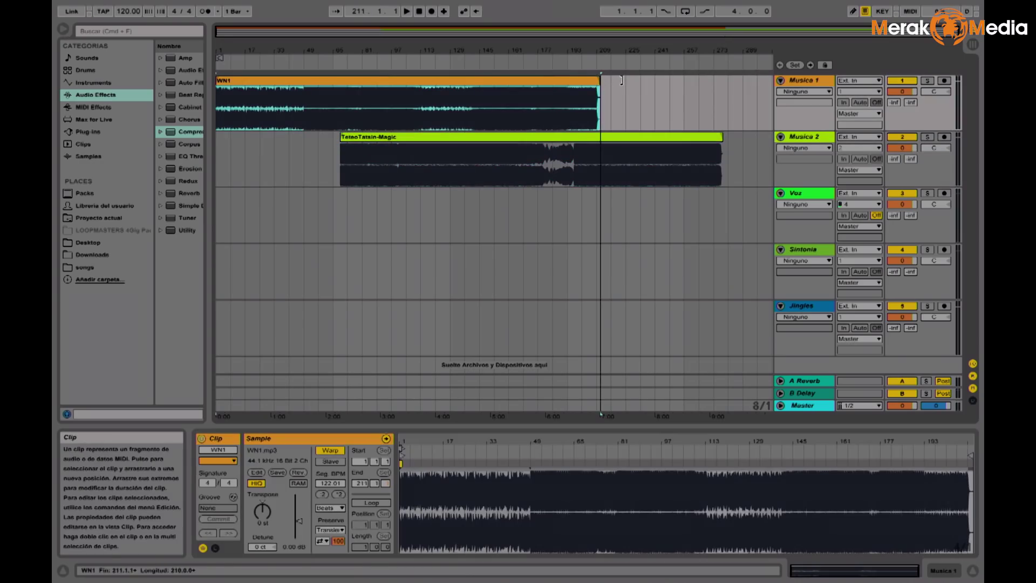
- Check the opening bars of the TeteoTatsin-Magic sample and move the clip to bar 177 on Musica 2, overlapping the end of WN1
drag(385, 141, 376, 142)
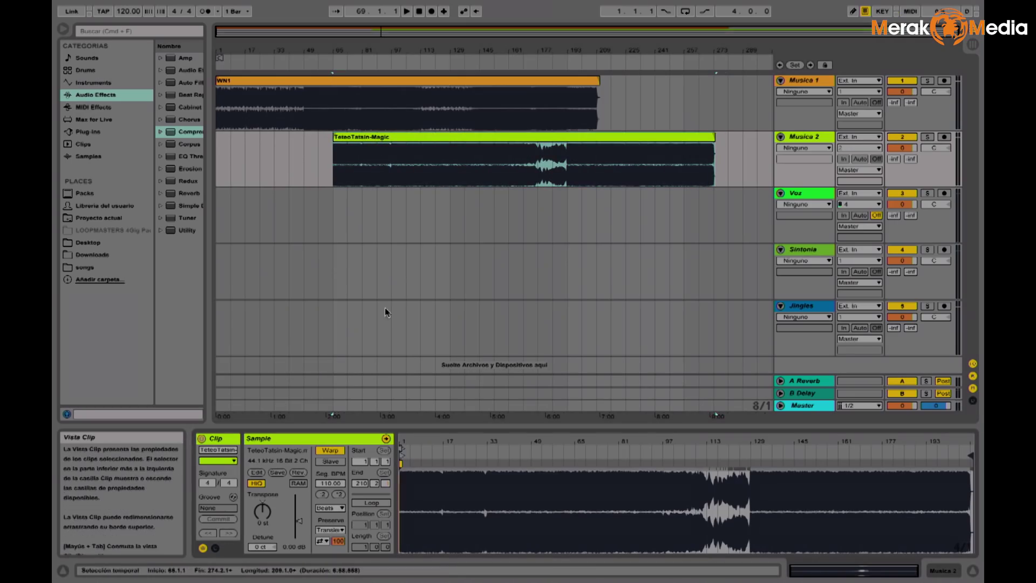
mouse_move(402, 448)
mouse_down()
mouse_move(401, 502)
mouse_move(402, 443)
mouse_up()
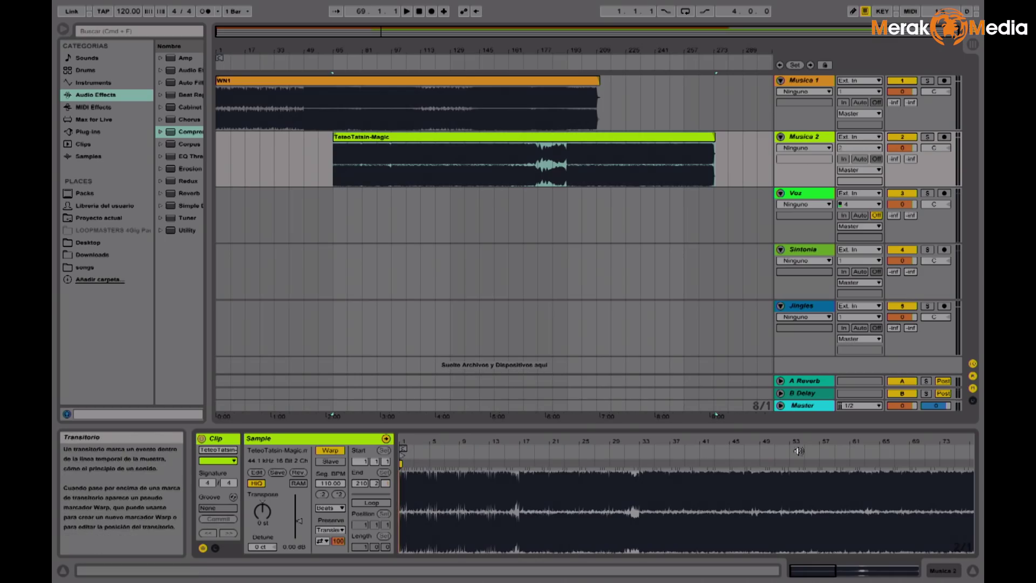
drag(916, 442, 586, 377)
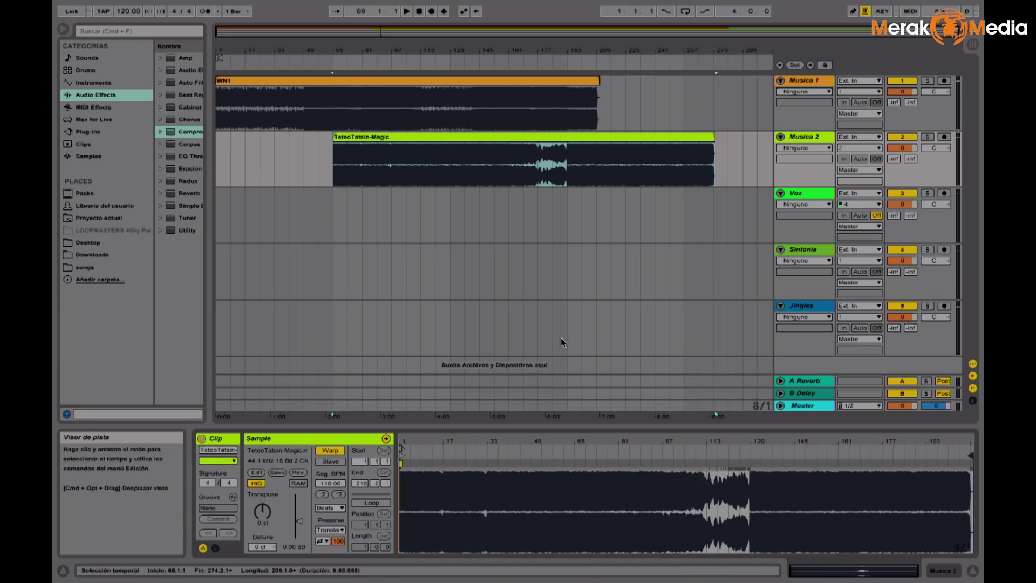
drag(410, 143, 623, 152)
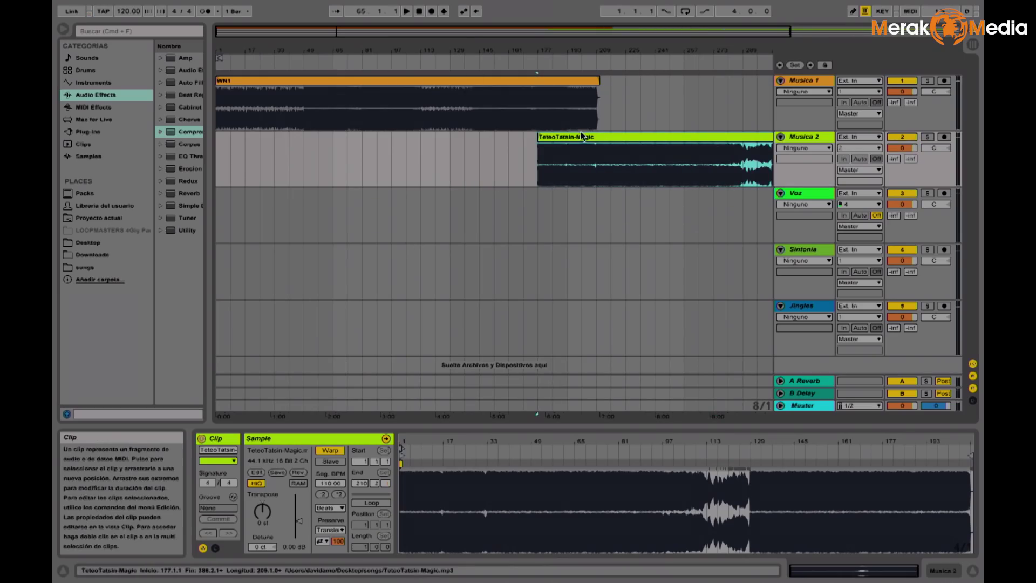
- Adjust WN1's warping at beat 176.3 so its beats line up with the TeteoTatsin-Magic clip from bar 177
drag(567, 50, 566, 73)
mouse_move(402, 72)
mouse_down()
mouse_move(426, 73)
mouse_move(432, 89)
mouse_up()
right_click(553, 56)
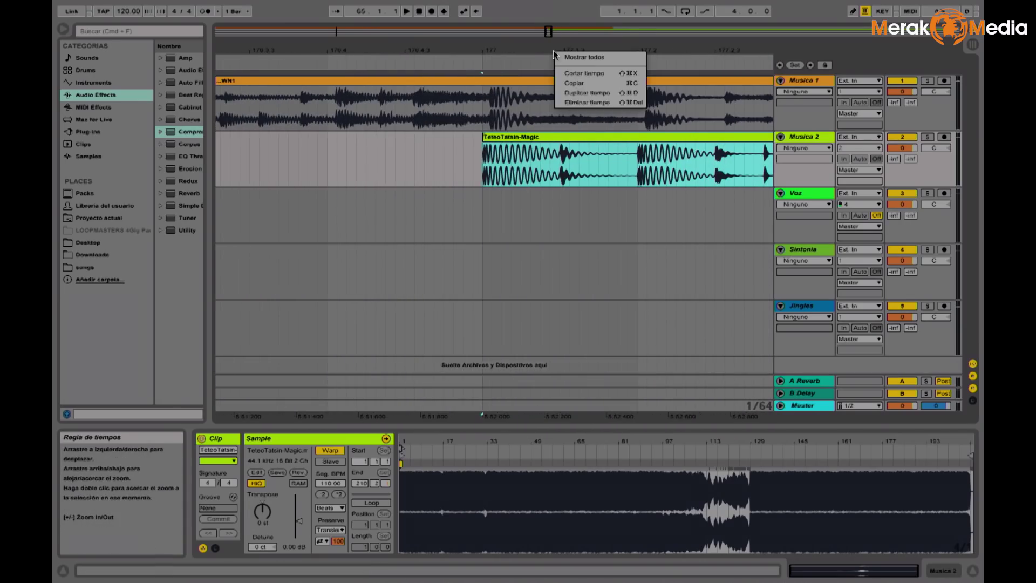
right_click(504, 46)
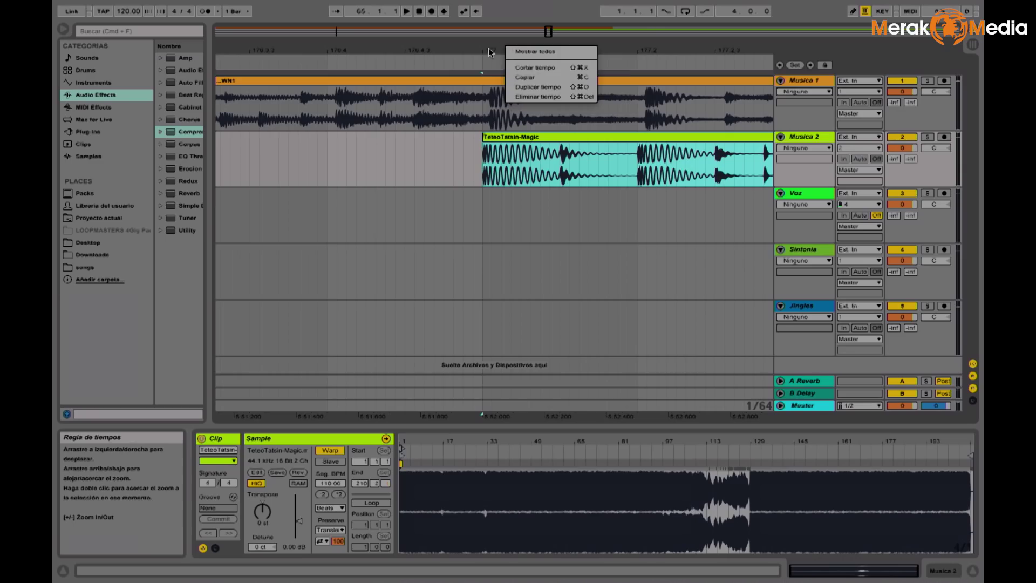
click(449, 80)
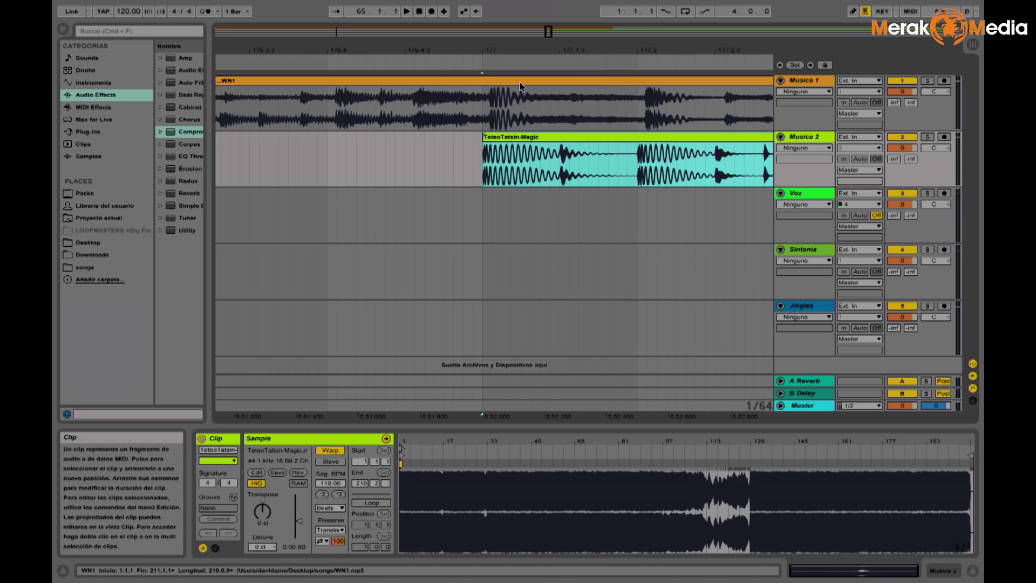
click(449, 79)
drag(878, 444, 878, 475)
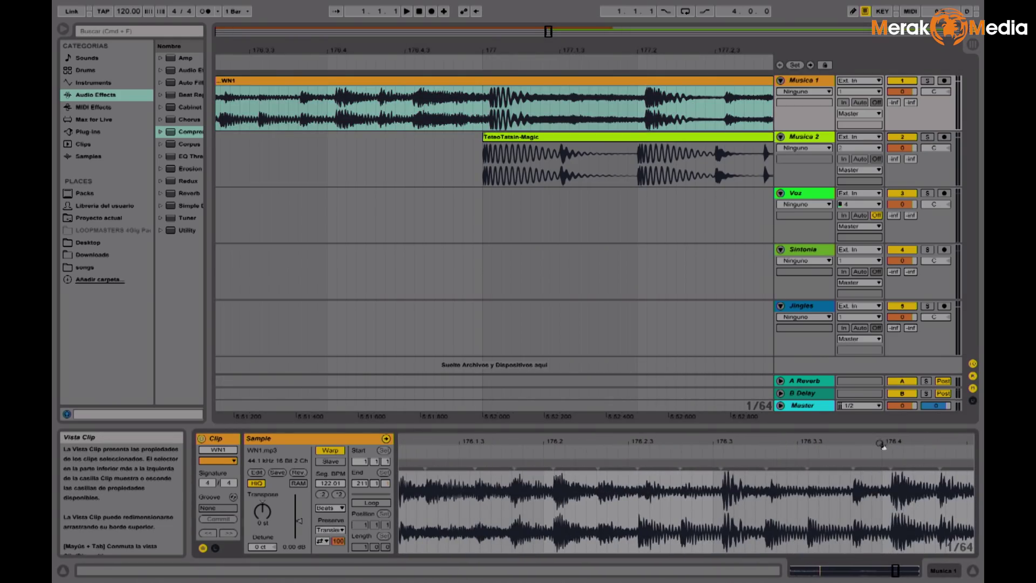
click(715, 486)
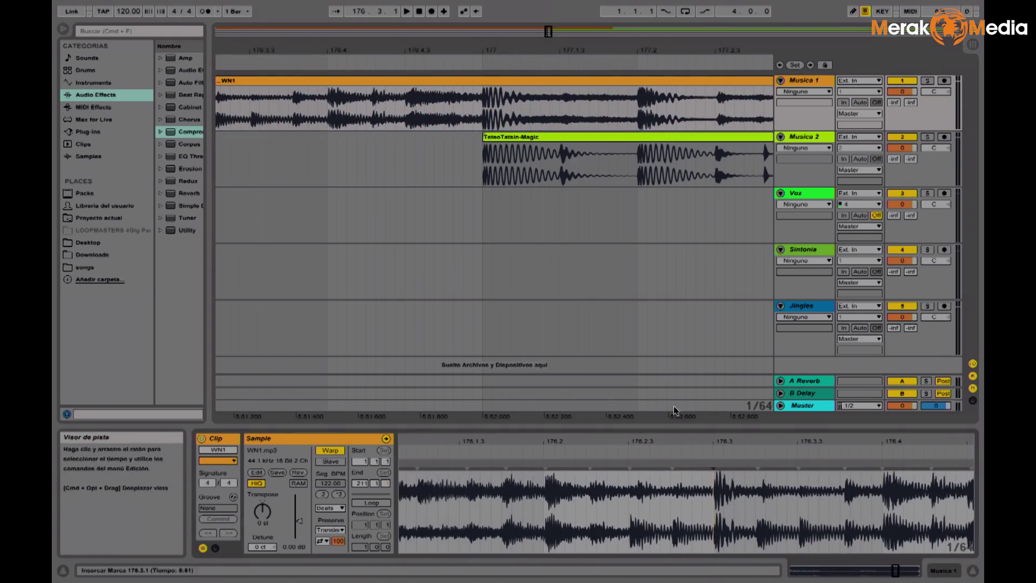
drag(665, 444, 675, 160)
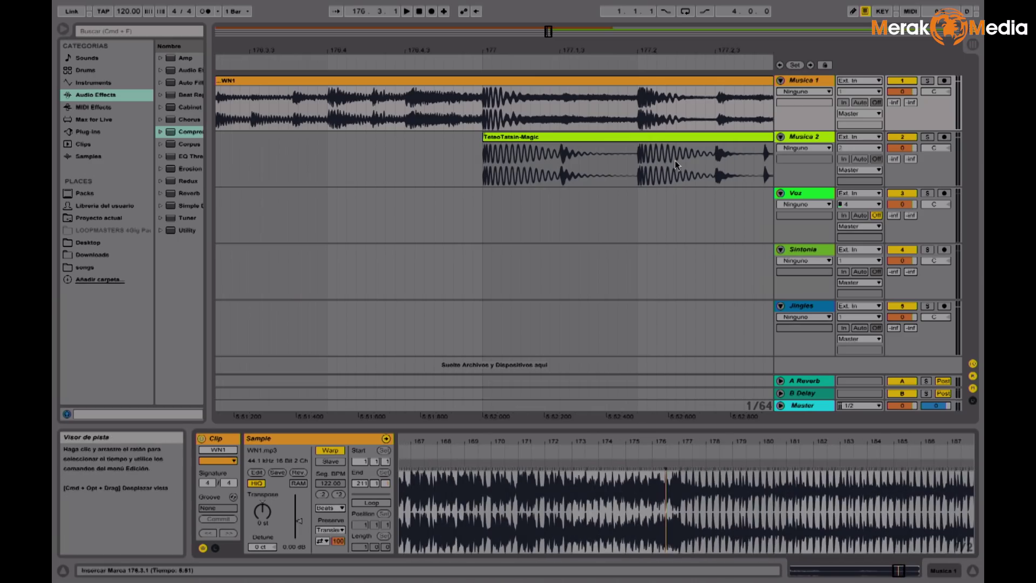
mouse_move(605, 50)
mouse_down()
mouse_move(459, 364)
mouse_move(509, 102)
mouse_up()
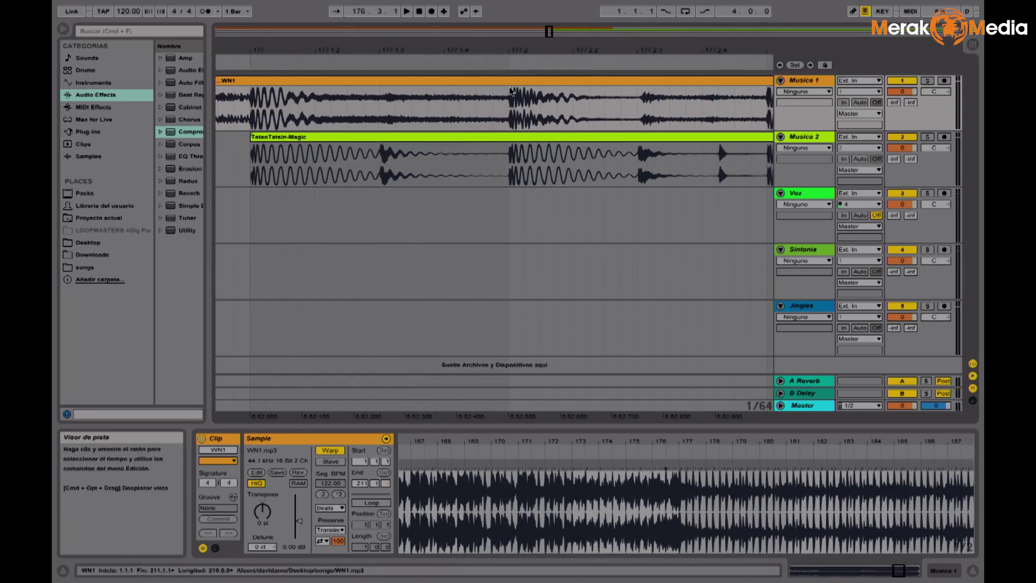
- Show the fades of the WN1 clip and add a fade-out from about bar 183 to the clip's end
drag(398, 50, 372, 19)
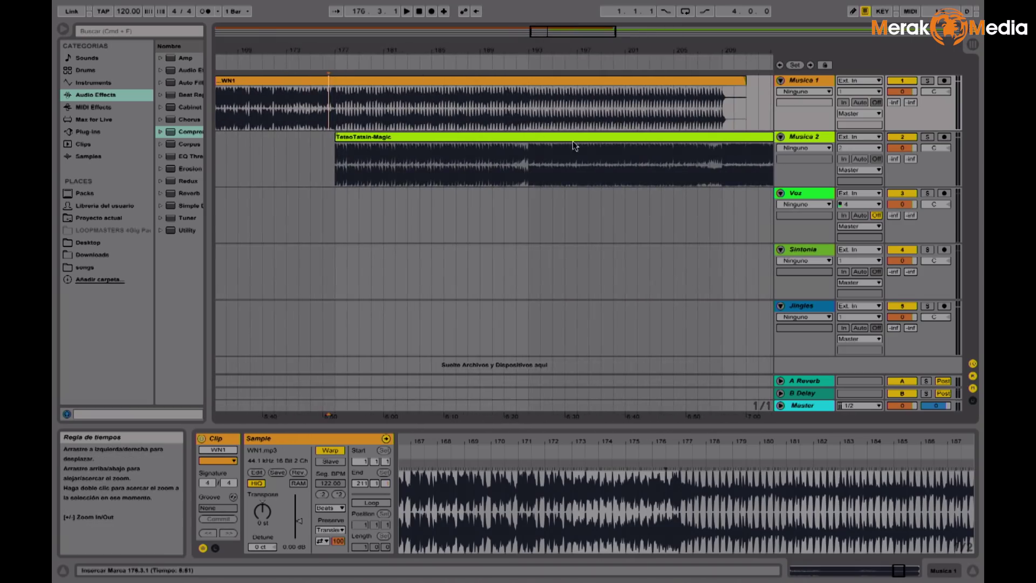
click(695, 79)
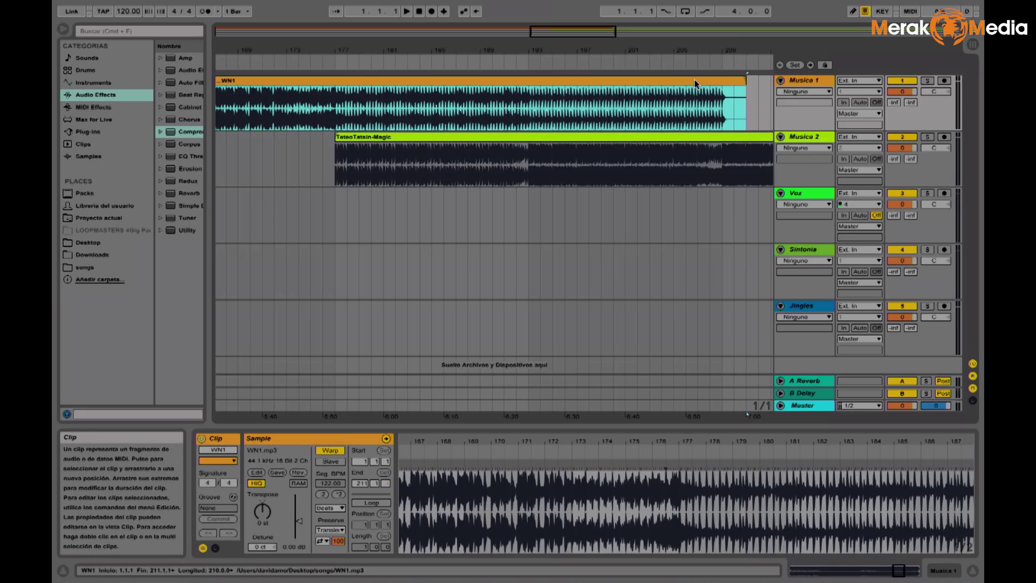
right_click(695, 79)
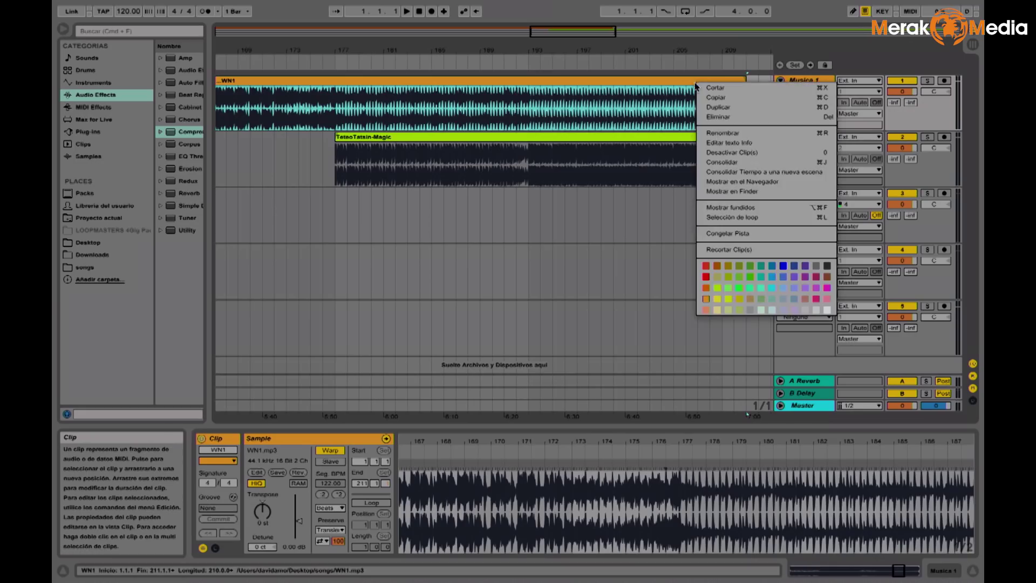
click(740, 208)
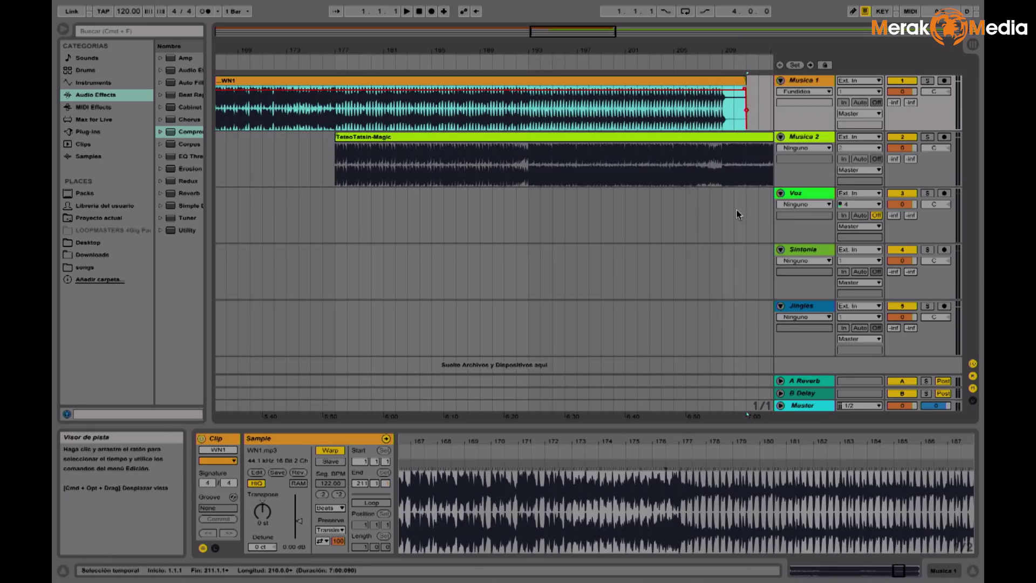
drag(747, 93, 404, 103)
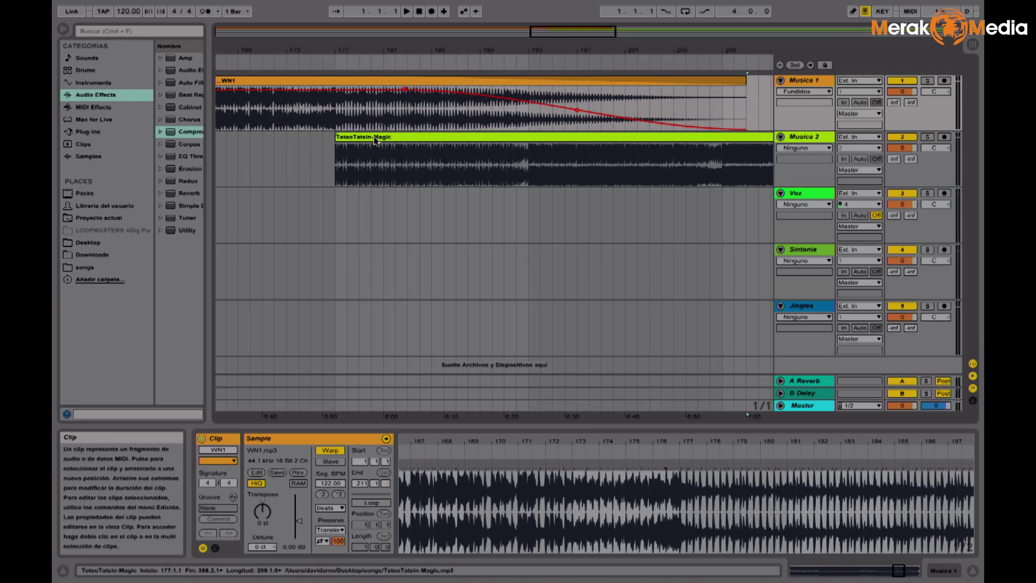
- Show the fades of the TeteoTatsin-Magic clip and add a fade-in from its start to about bar 193
click(372, 141)
right_click(376, 140)
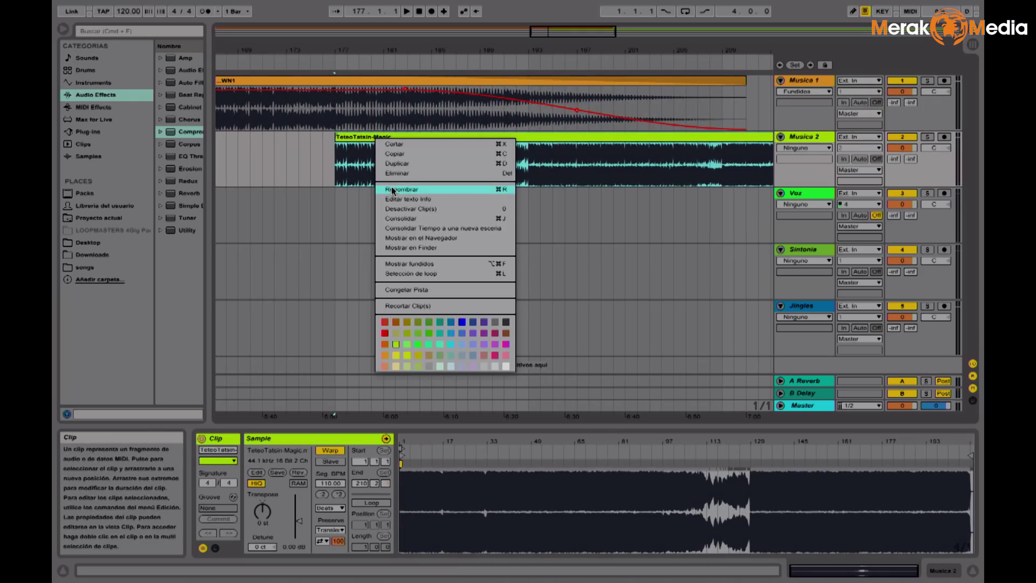
click(404, 264)
mouse_move(339, 151)
mouse_down()
mouse_move(600, 170)
mouse_move(537, 176)
mouse_up()
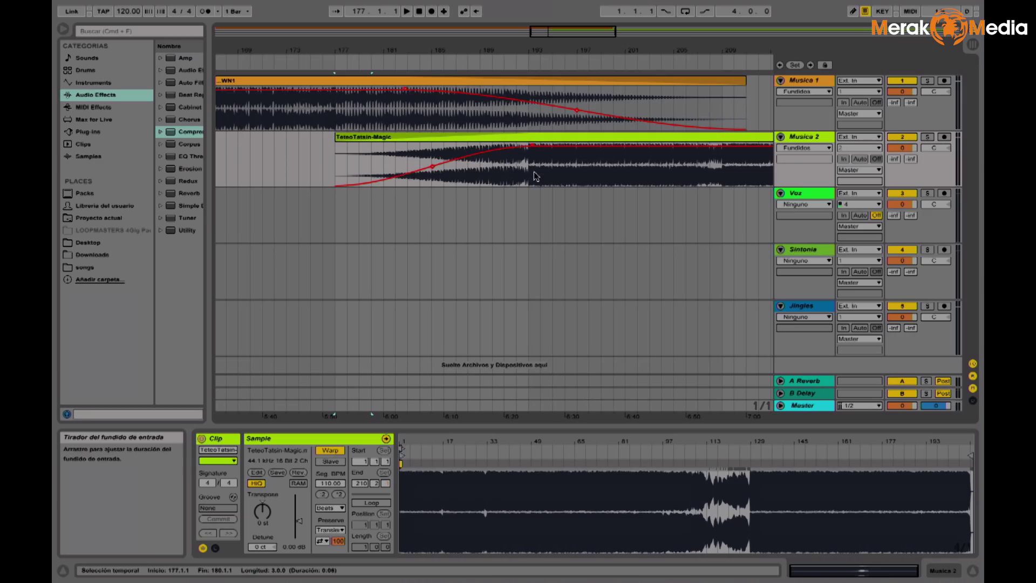
- Shorten the WN1 fade-out so that it starts at about bar 192
drag(404, 93, 516, 88)
key(minus)
key(minus)
key(minus)
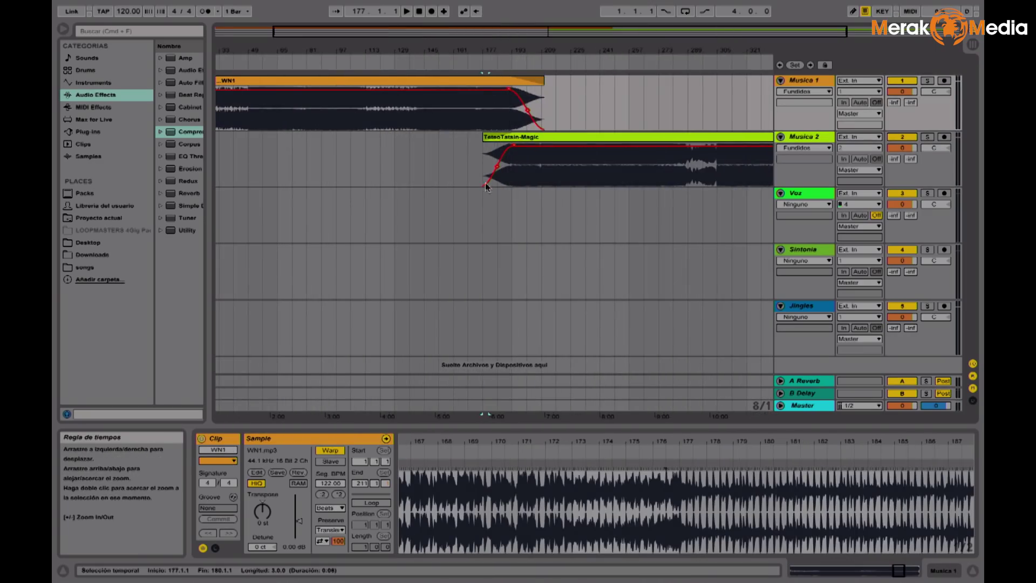
- Play the arrangement from bar 177 and follow the crossfade between WN1 and TeteoTatsin-Magic up to about bar 196
click(474, 170)
click(481, 215)
key(space)
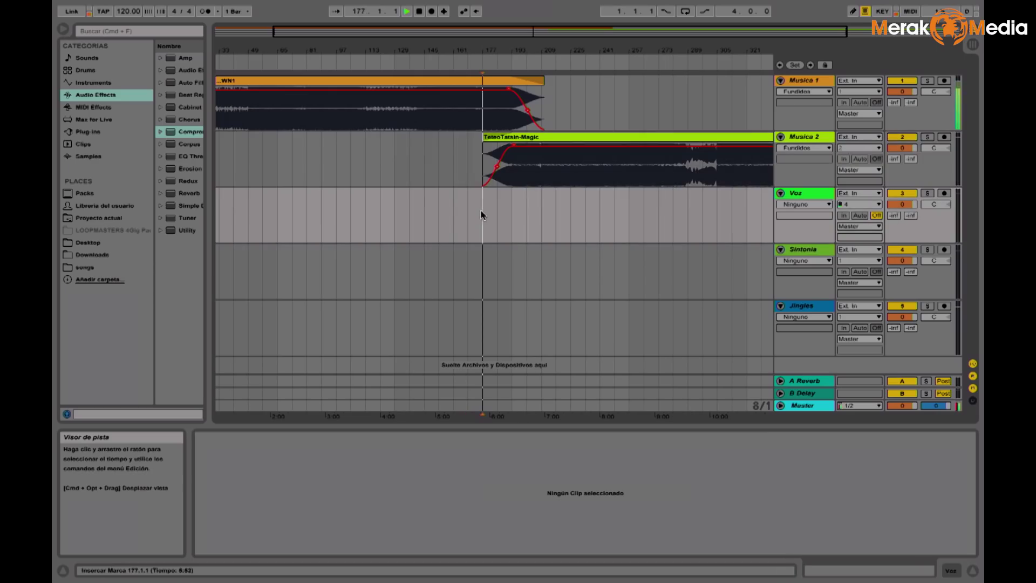
drag(507, 50, 510, 81)
drag(423, 59, 424, 49)
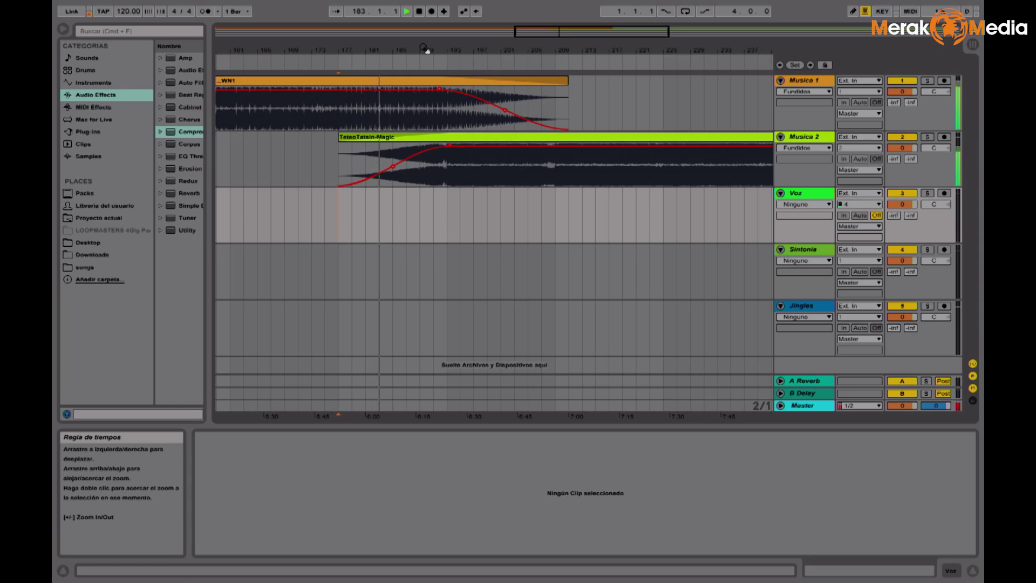
drag(427, 50, 427, 34)
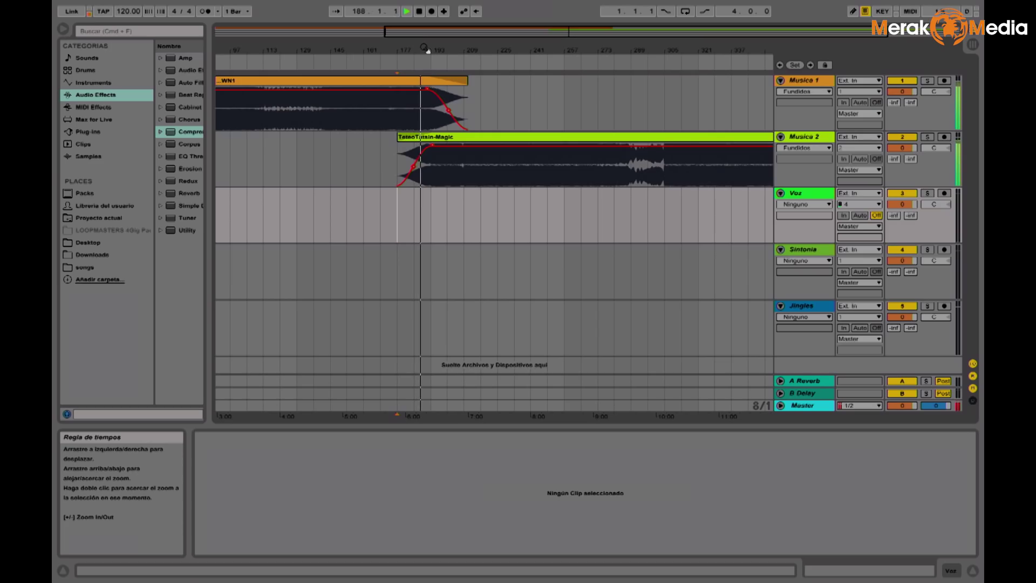
drag(426, 49, 400, 48)
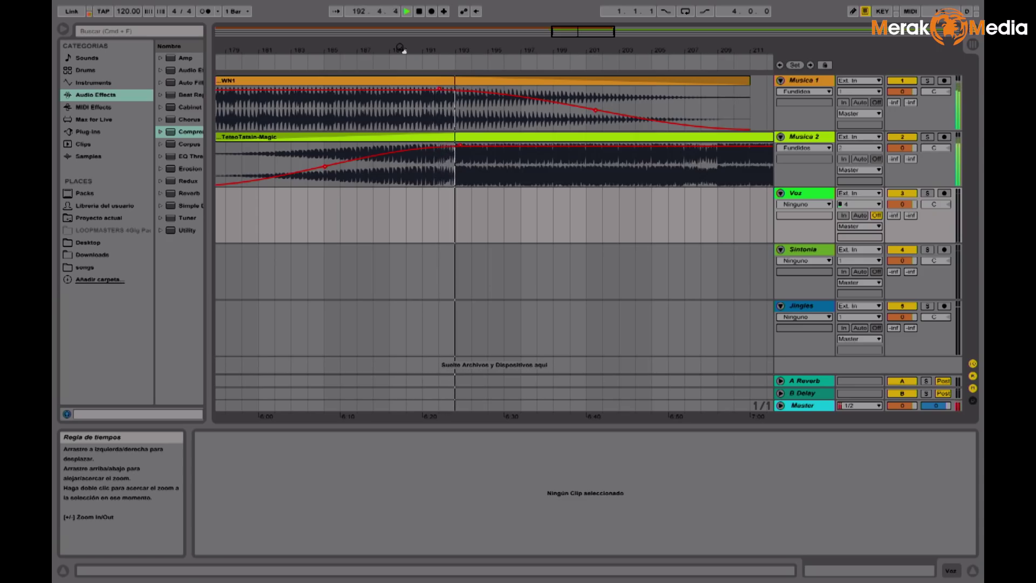
drag(449, 54, 455, 53)
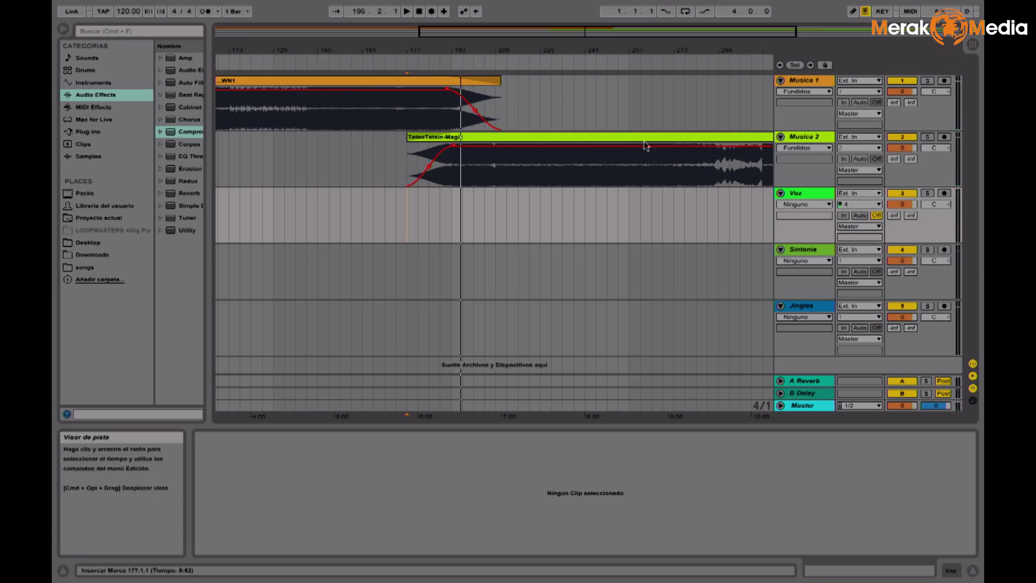
click(818, 80)
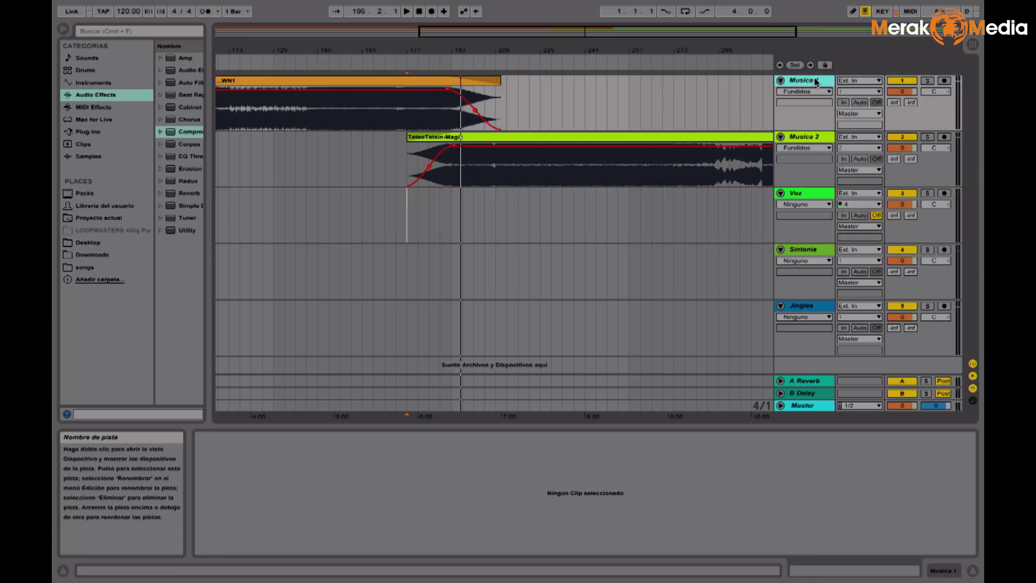
click(799, 138)
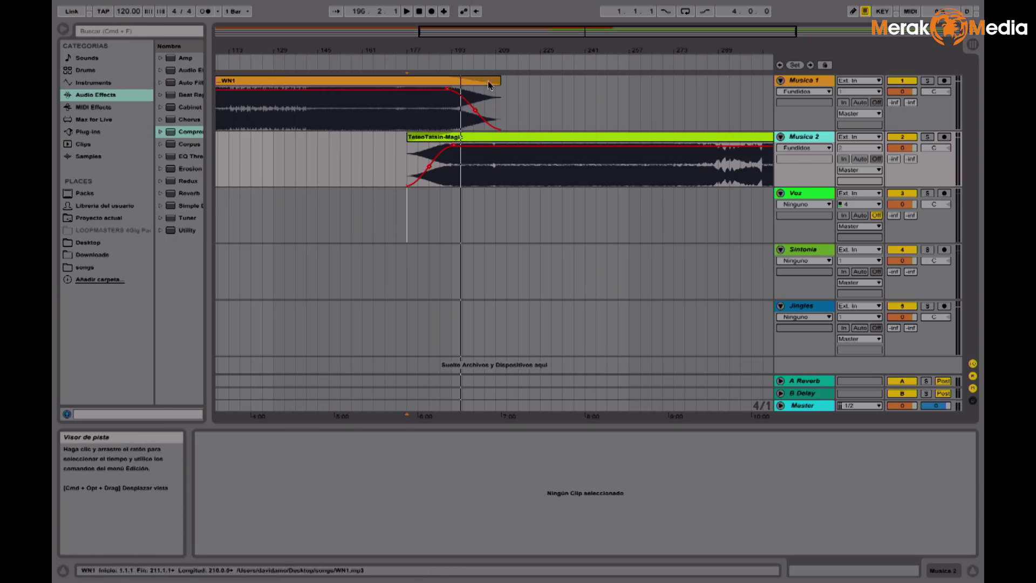
- Place the song XANG - Techno1.mp3 from the songs folder on the Musica 1 track, starting at bar 321
key(minus)
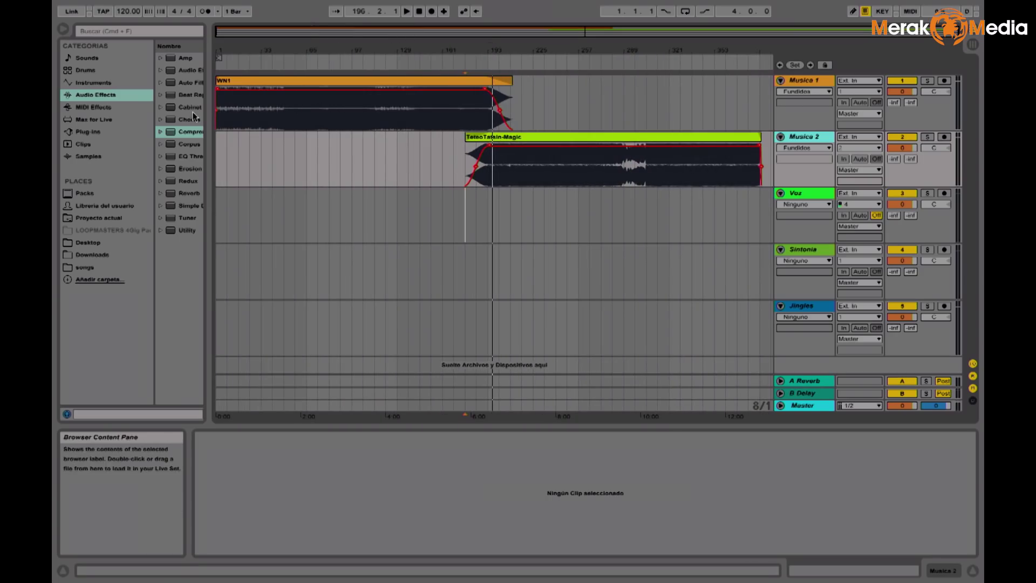
drag(206, 119, 272, 120)
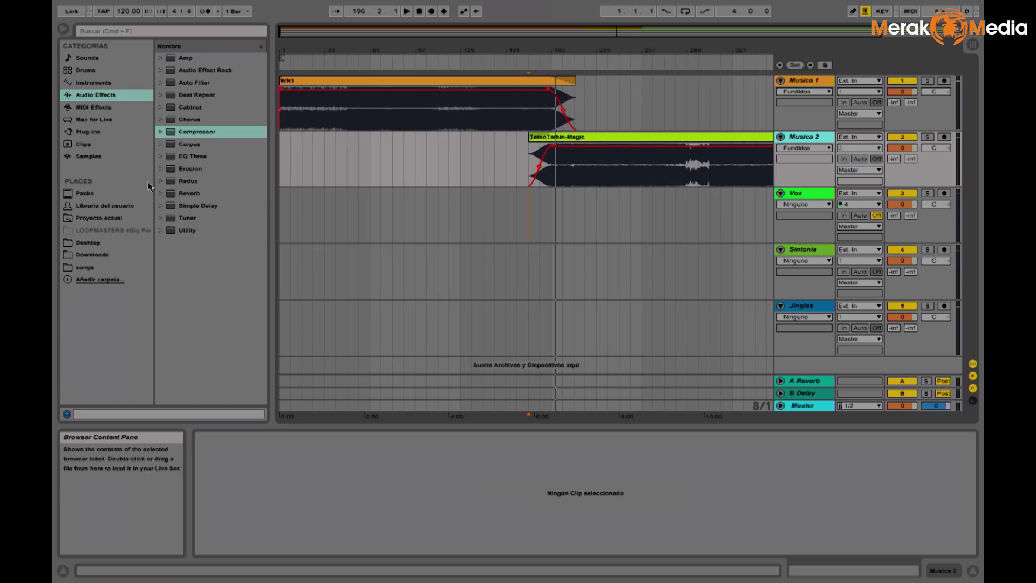
click(85, 268)
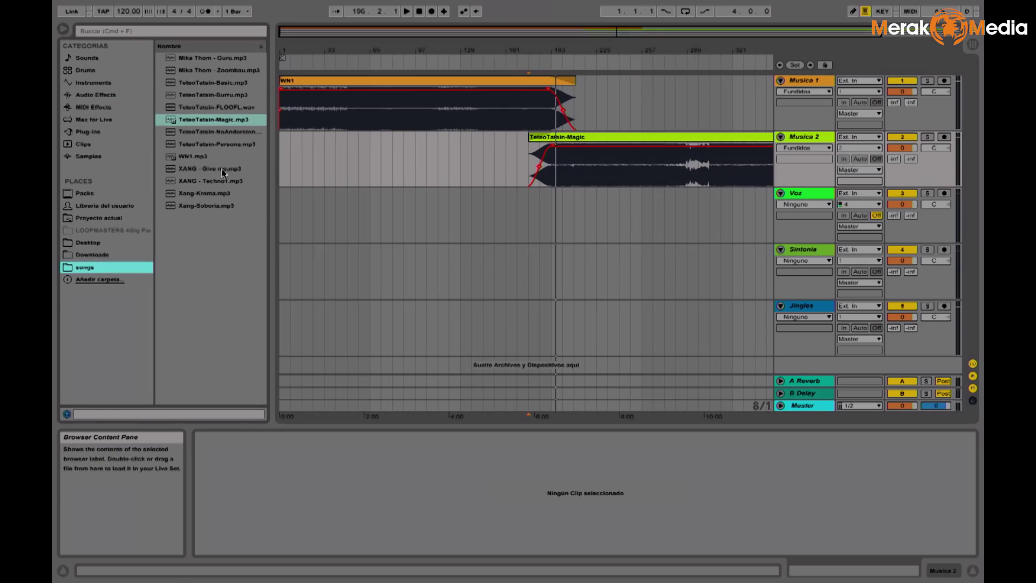
drag(216, 182, 697, 114)
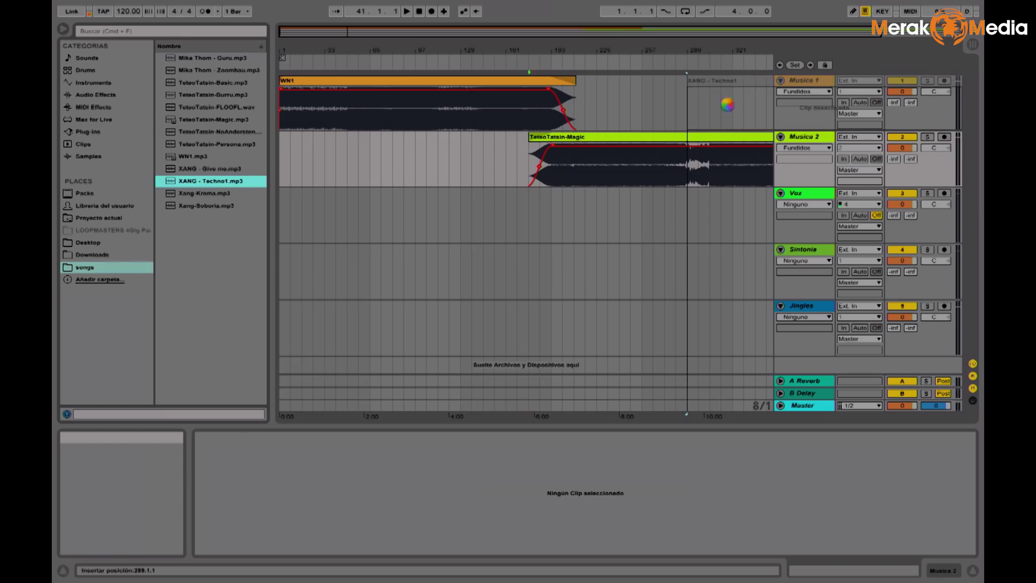
drag(728, 104, 727, 103)
key(minus)
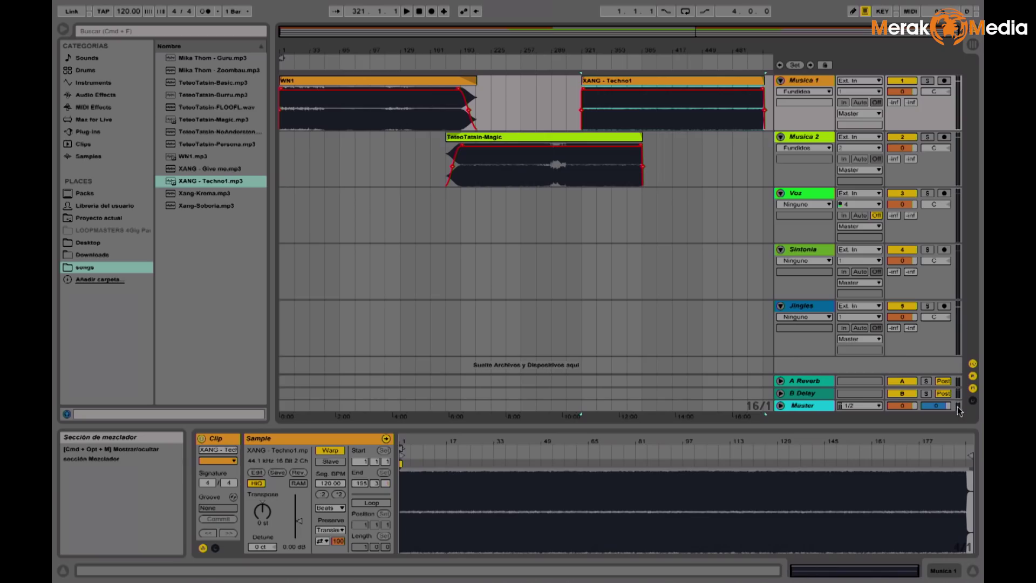
- Play briefly around bar 196 to check the mix level and view the TeteoTatsin-Magic clip's properties
click(461, 65)
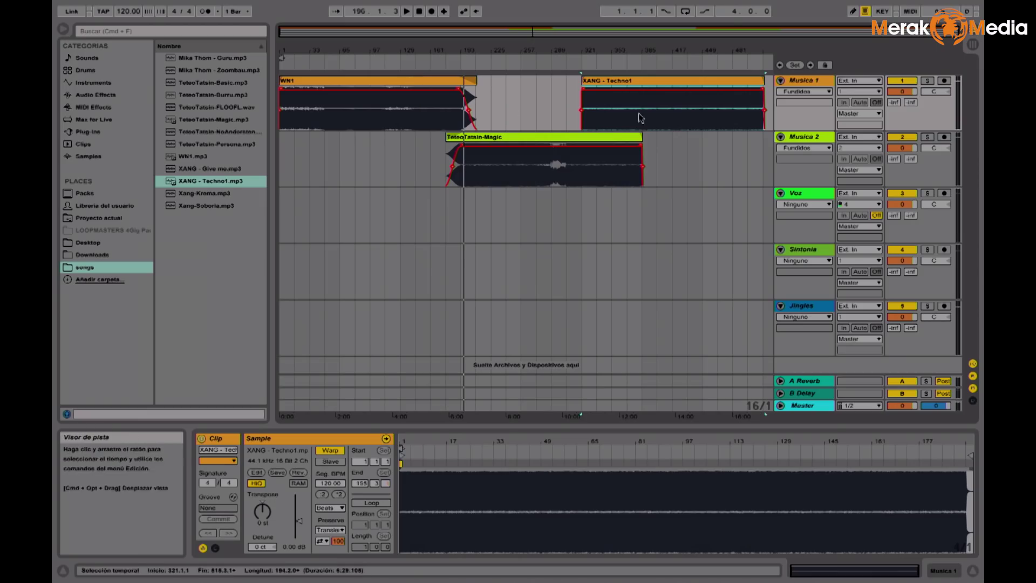
click(530, 139)
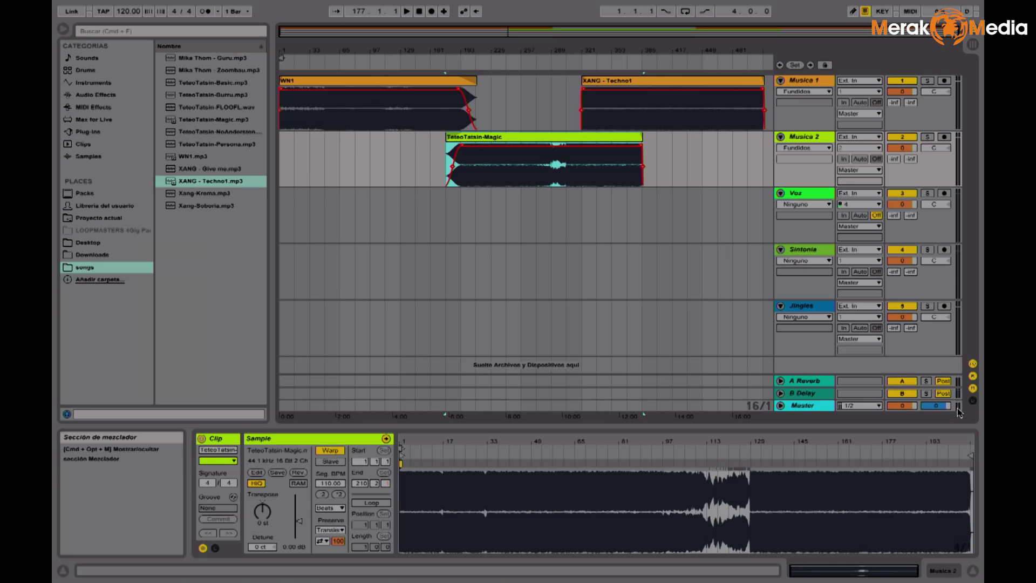
- Load the Compressor preset Brick Wall onto the Master track and play the crossfade between WN1 and TeteoTatsin-Magic through it
click(801, 409)
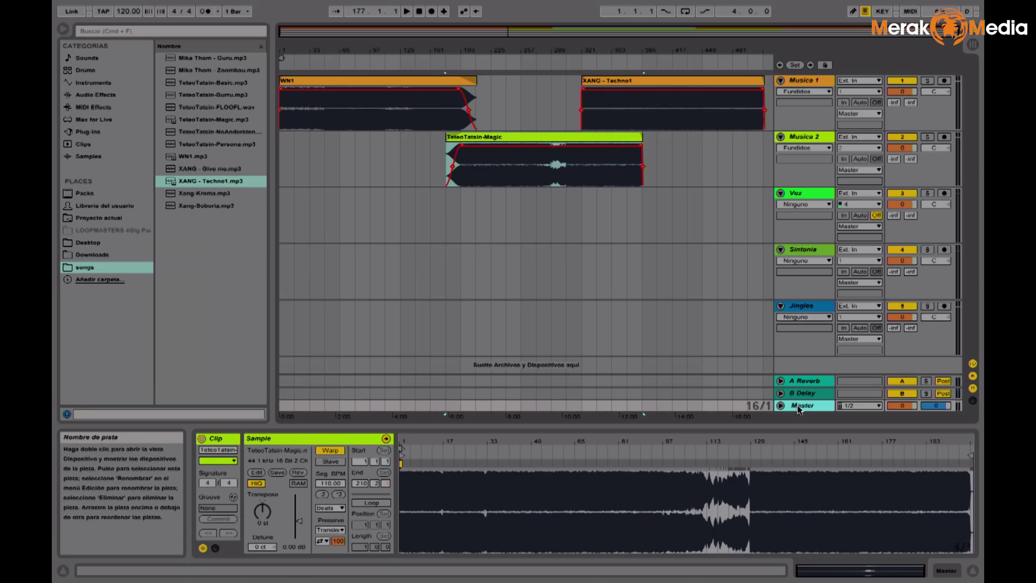
click(942, 569)
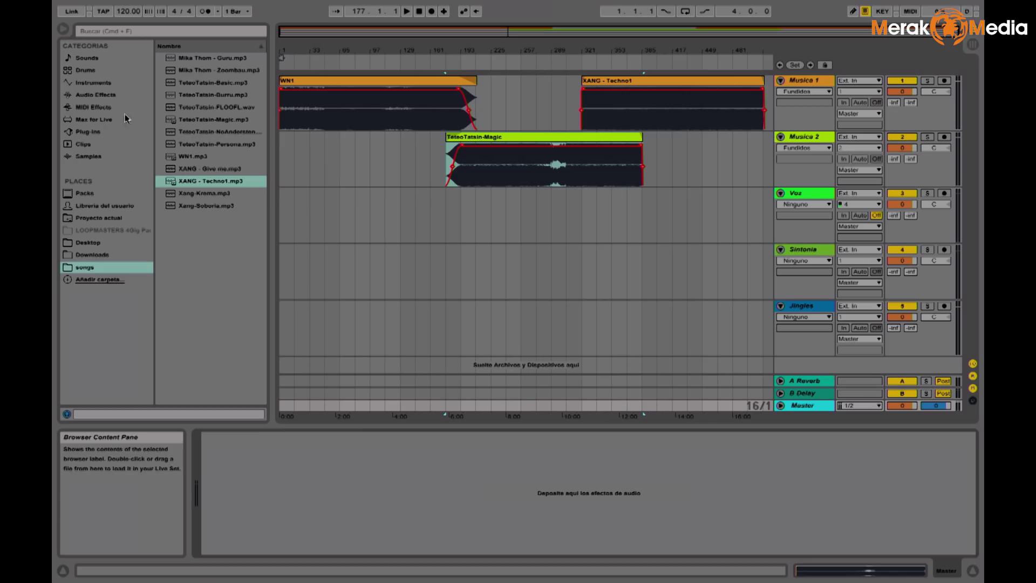
click(105, 96)
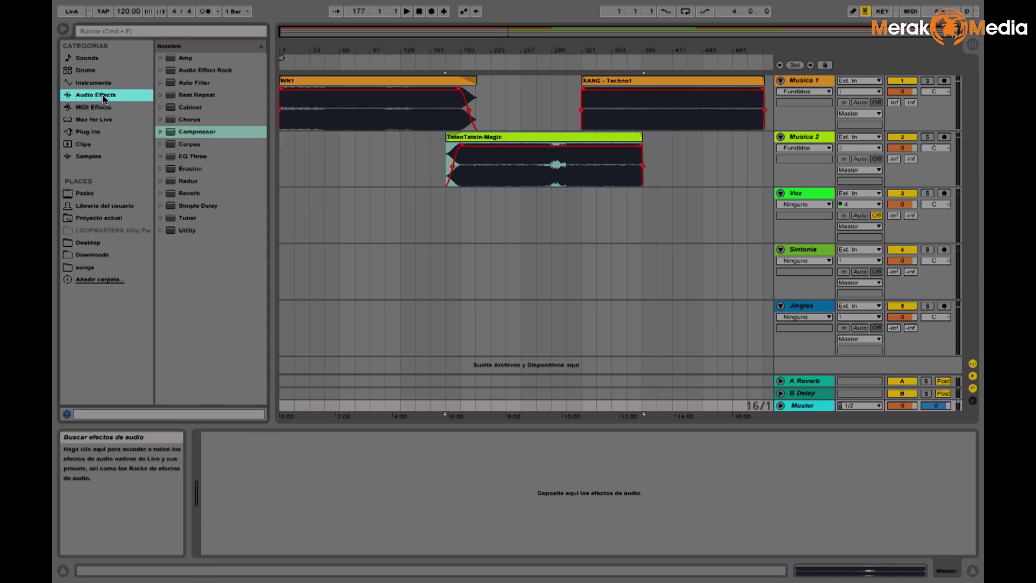
click(160, 134)
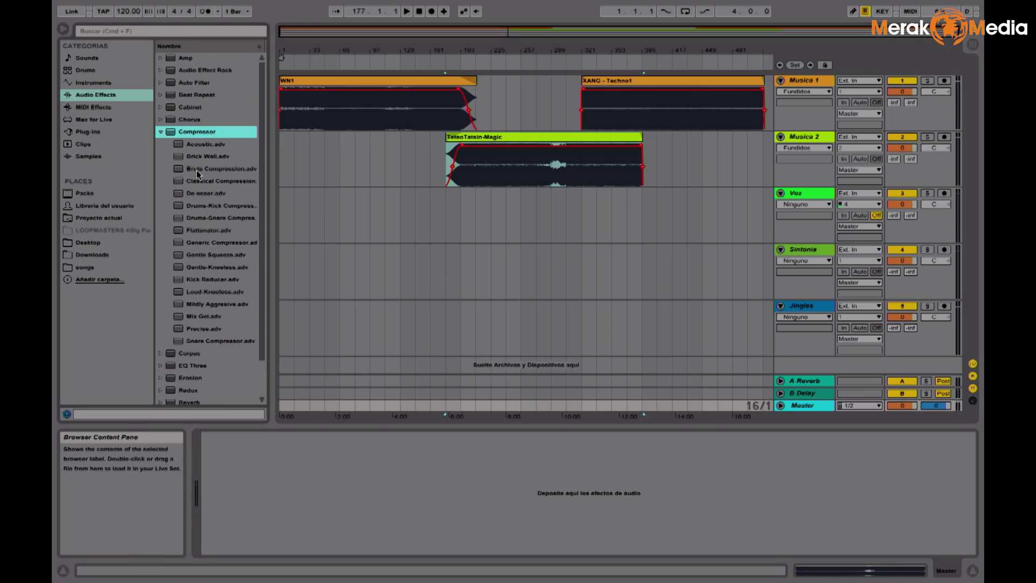
click(201, 155)
drag(323, 385, 363, 485)
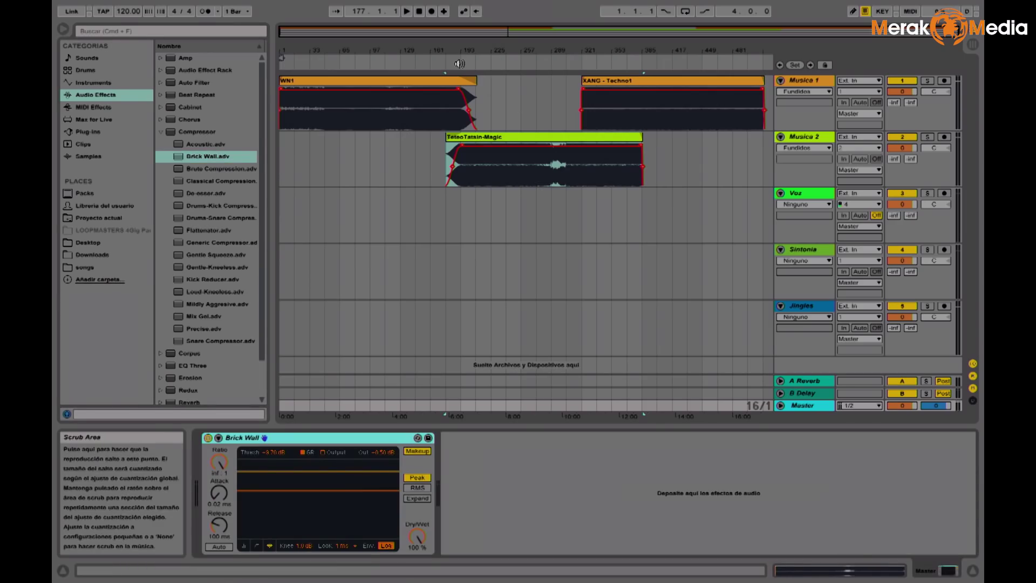
click(458, 64)
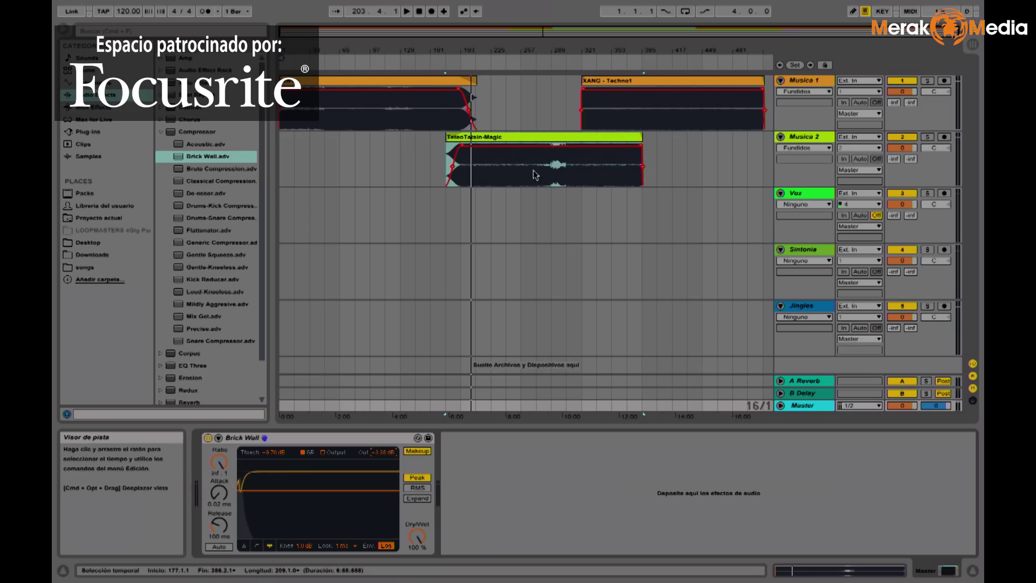
- Set the track volumes of Musica 1 and Musica 2 to -4 dB
drag(506, 49, 506, 51)
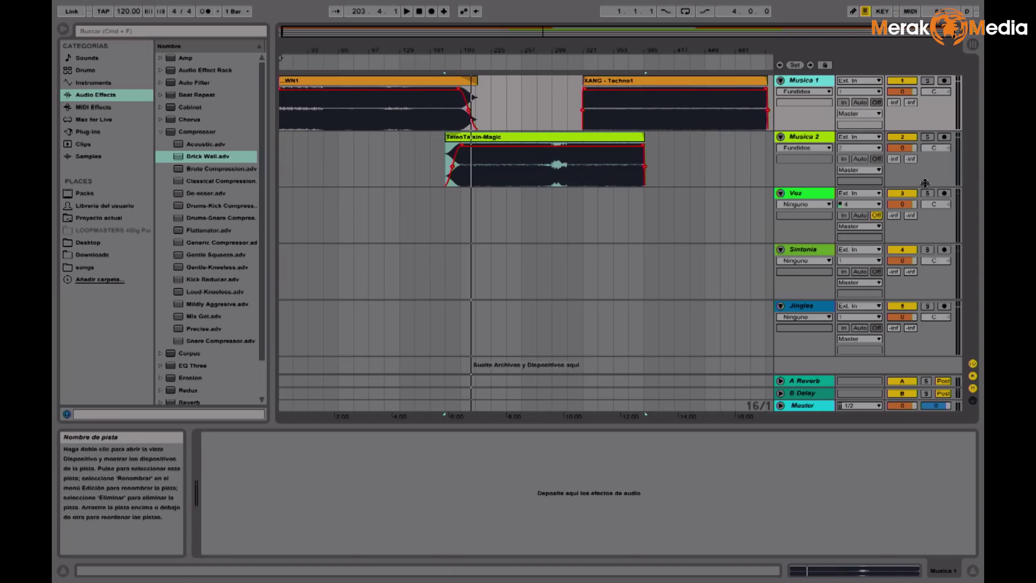
click(926, 182)
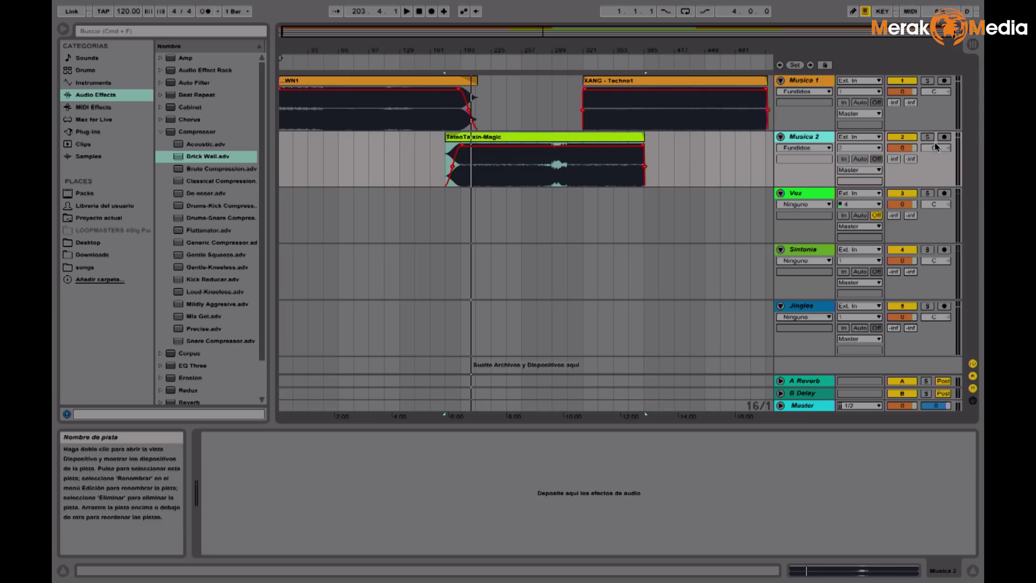
click(903, 93)
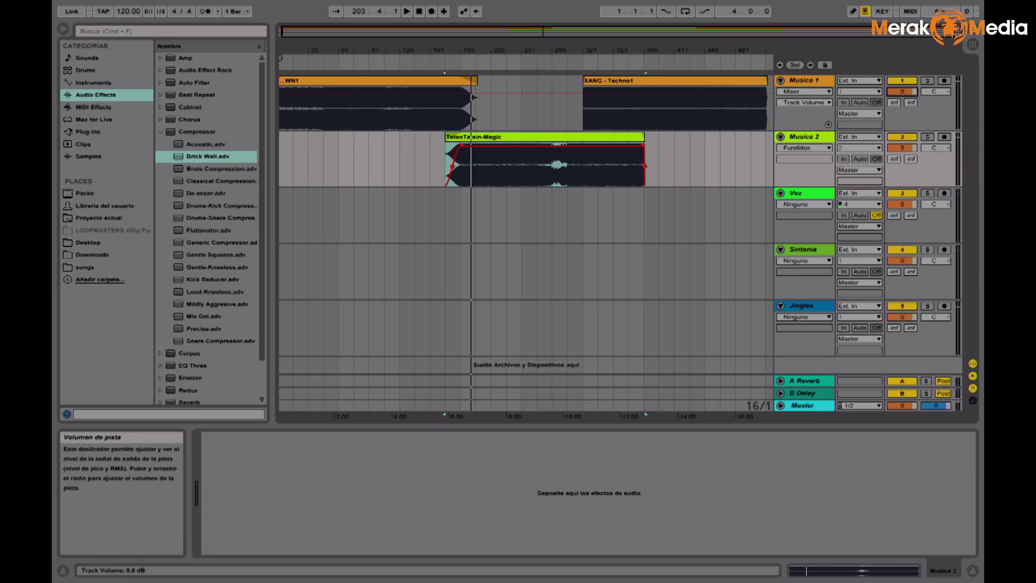
text(-4.)
click(898, 150)
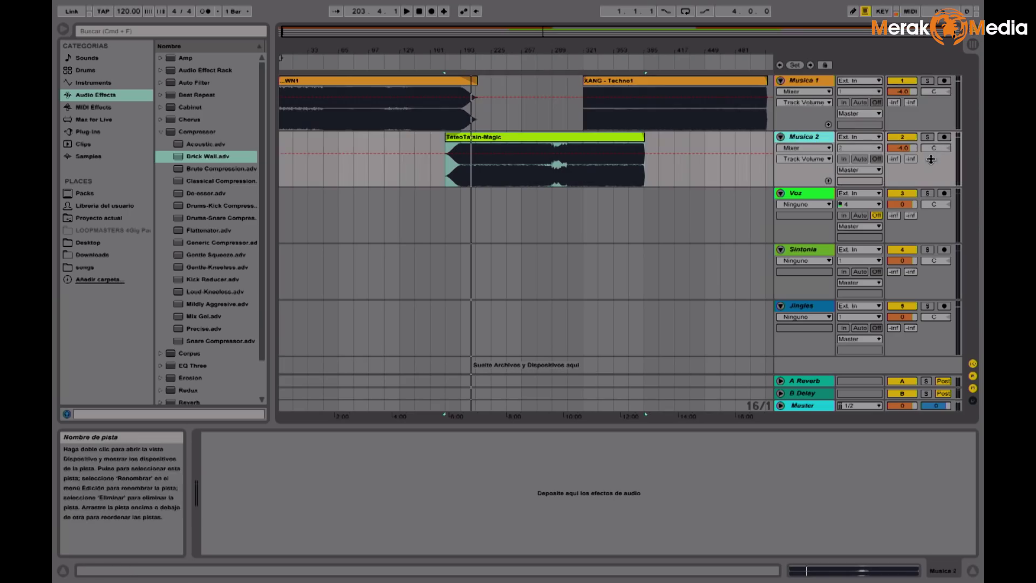
- Move the XANG - Techno1 clip along the Musica 1 track so that it starts at about bar 401
click(446, 85)
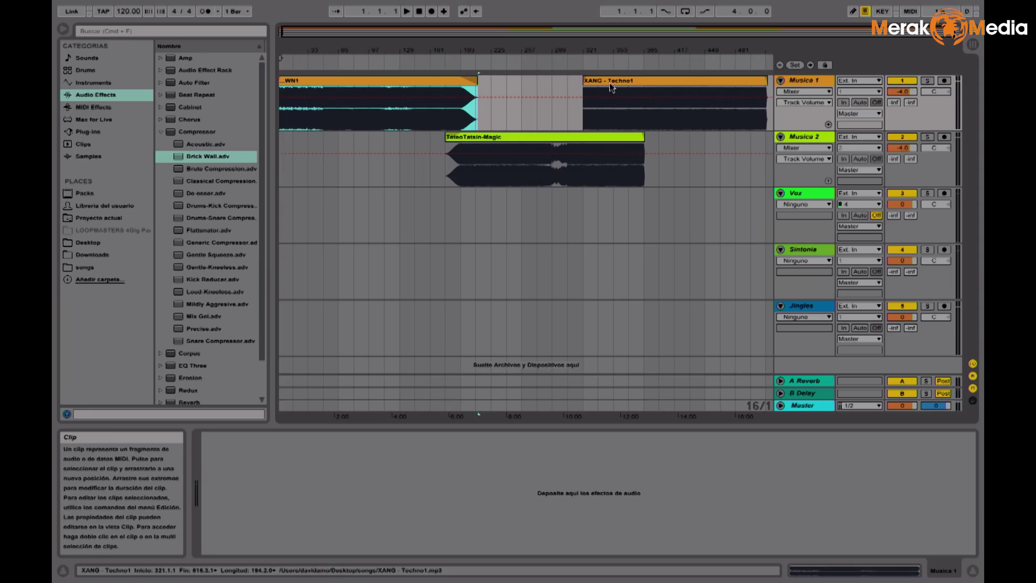
drag(612, 79, 690, 86)
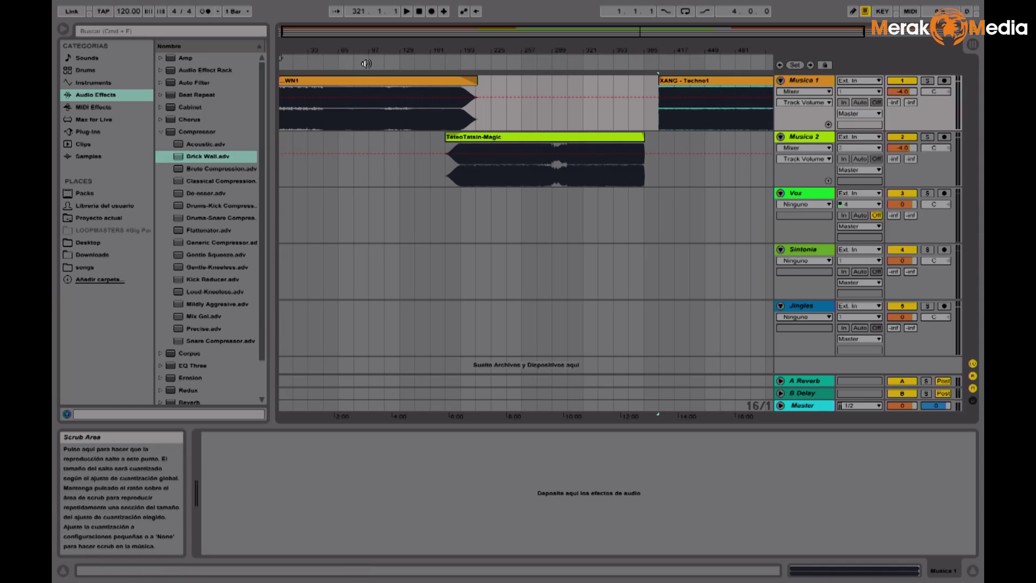
drag(416, 39, 399, 44)
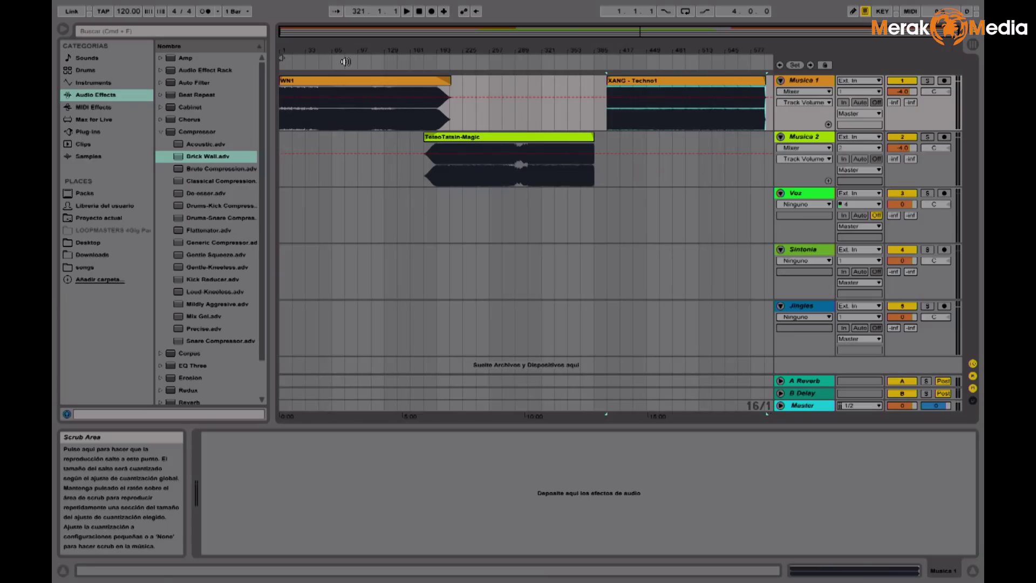
- Play short passages of WN1, TeteoTatsin-Magic and XANG - Techno1 in turn to compare their loudness
click(346, 61)
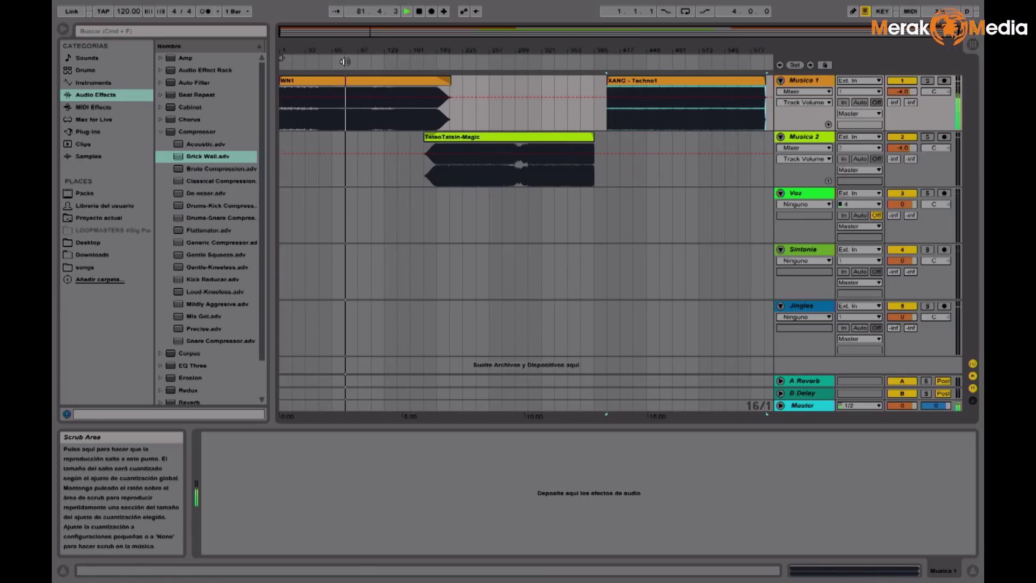
click(489, 63)
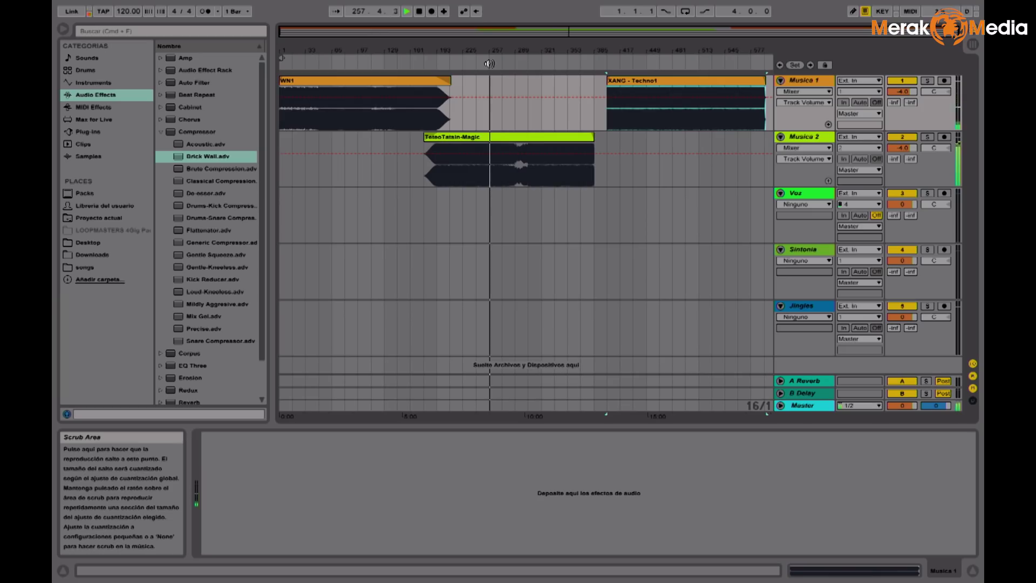
click(660, 60)
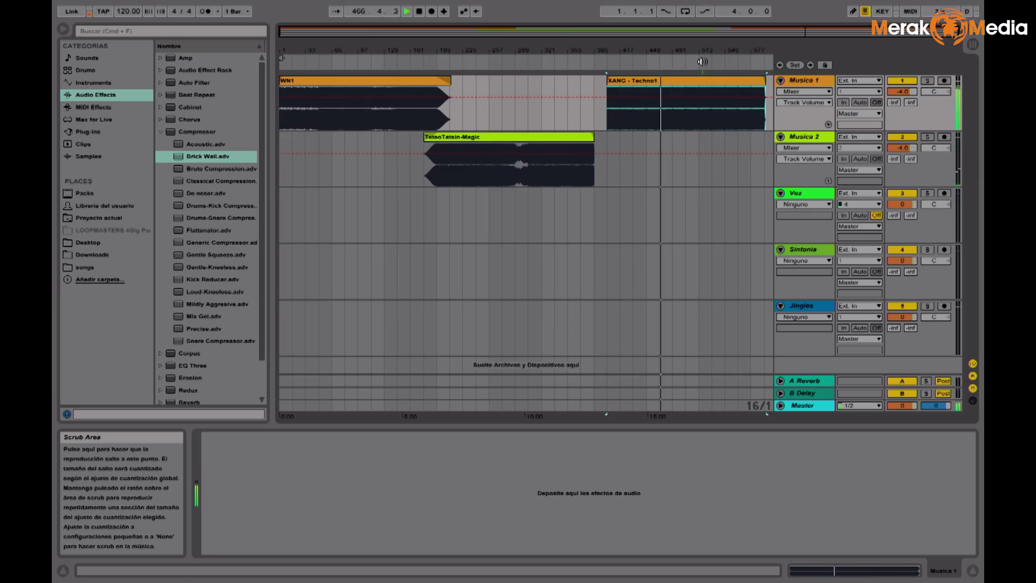
click(702, 62)
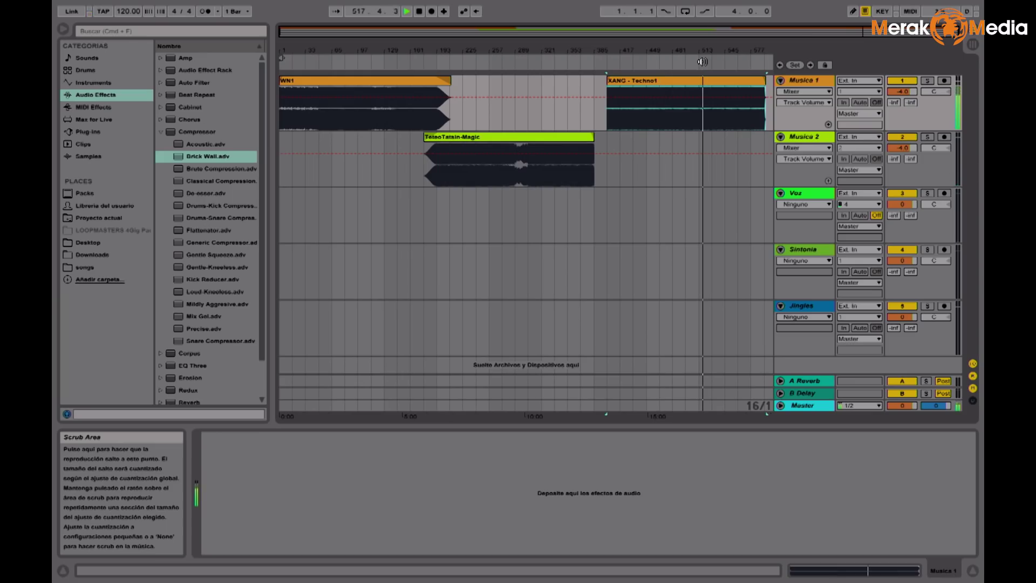
key(space)
- Set the TeteoTatsin-Magic clip's gain to -4 dB and compare its loudness with WN1 in playback
click(427, 86)
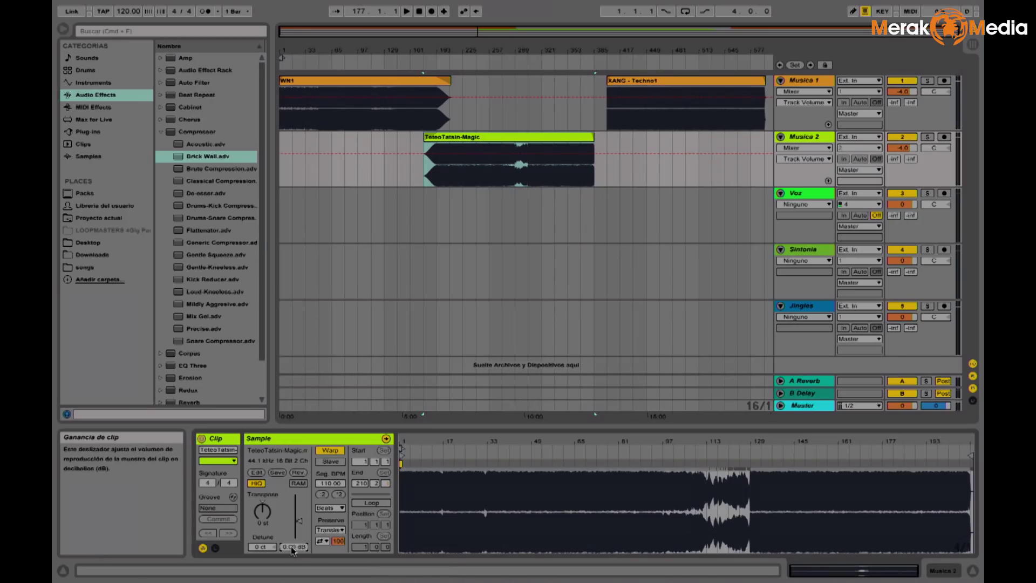
drag(293, 549, 296, 548)
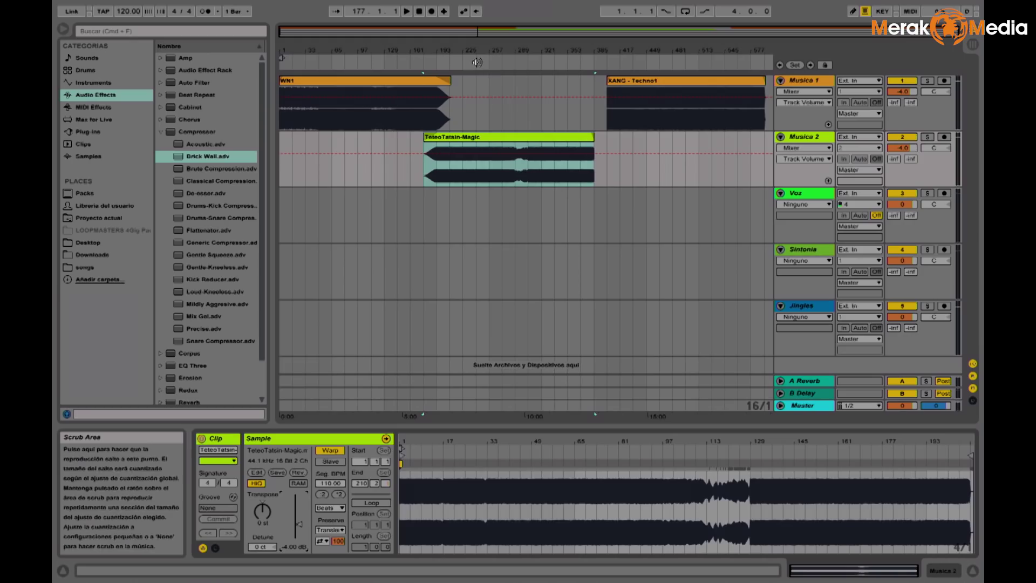
click(477, 62)
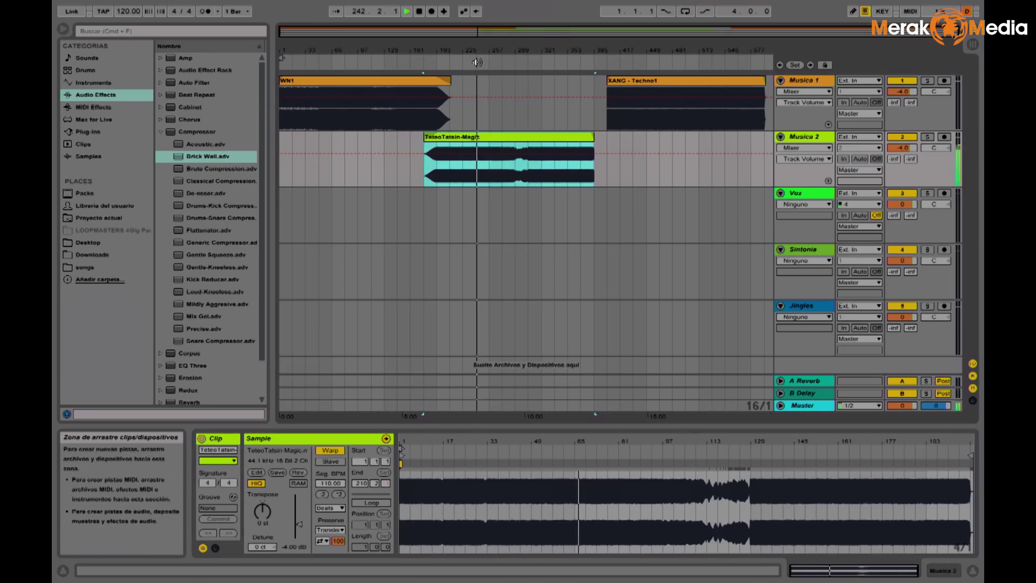
click(358, 63)
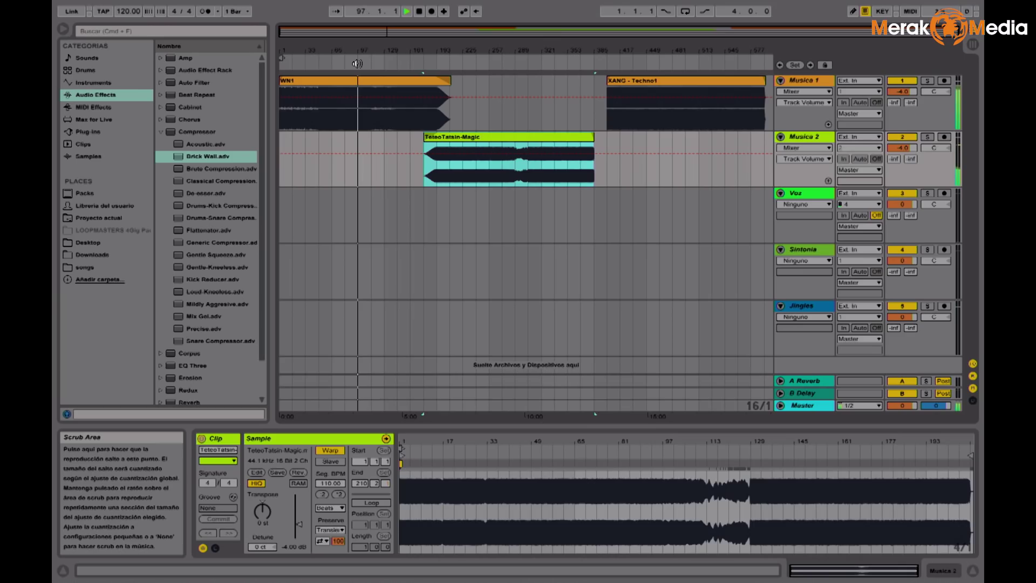
key(space)
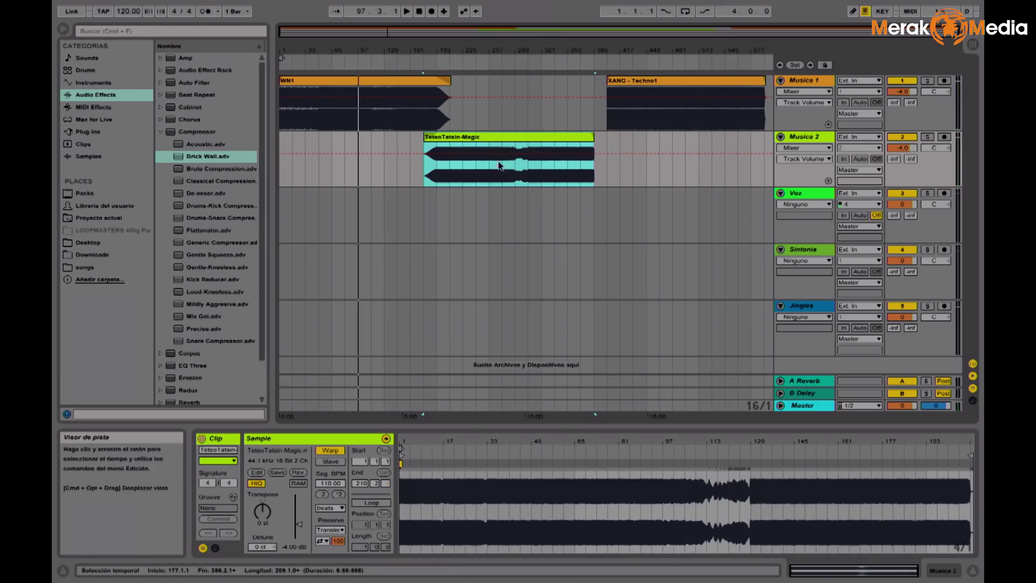
- Set the WN1 clip's gain to -1.68 dB and compare its loudness with TeteoTatsin-Magic in playback
click(418, 82)
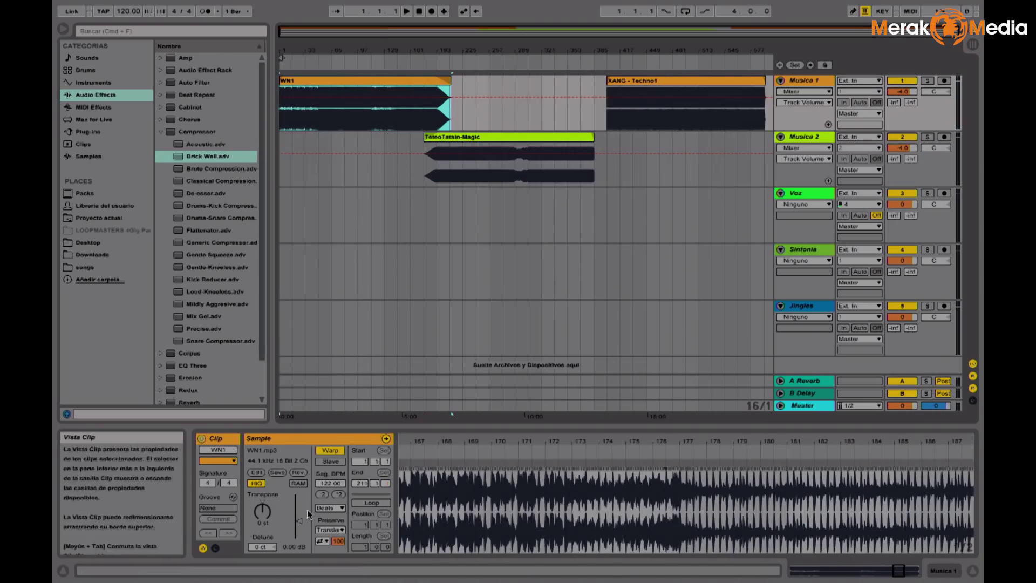
drag(299, 521, 299, 524)
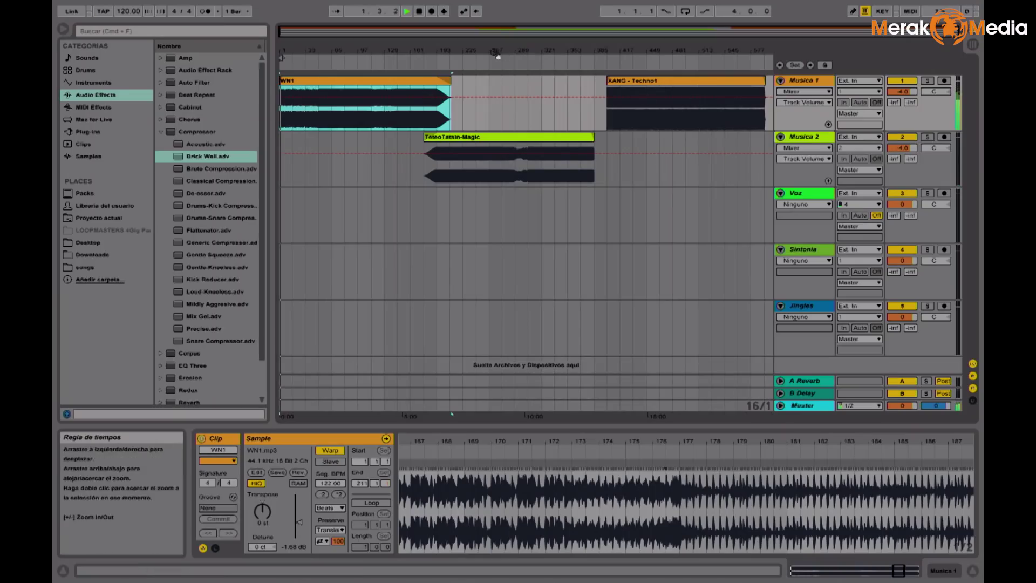
click(496, 53)
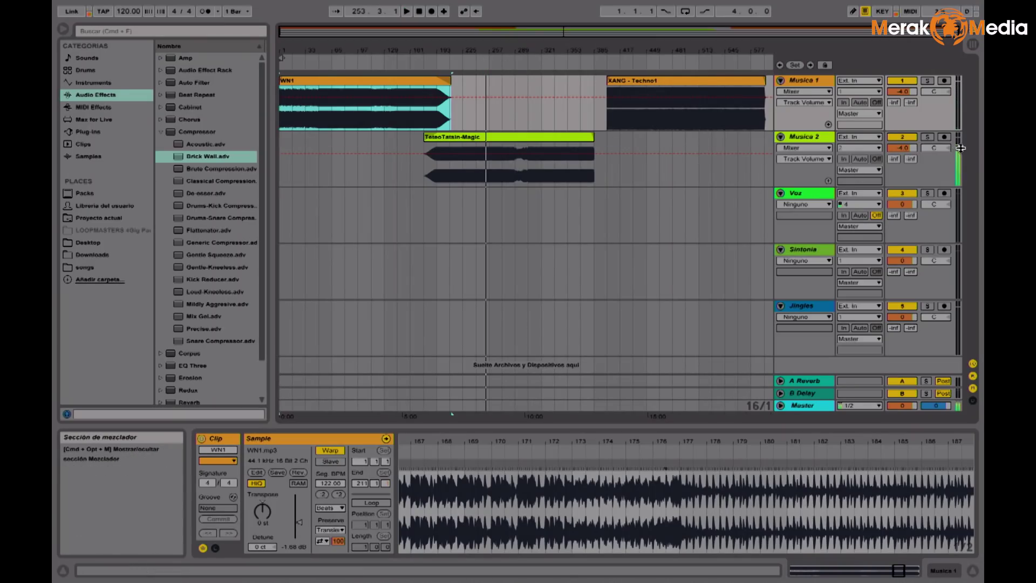
- Lower the Musica 1 track volume in the Session view mixer during playback and return to the arrangement
key(Tab)
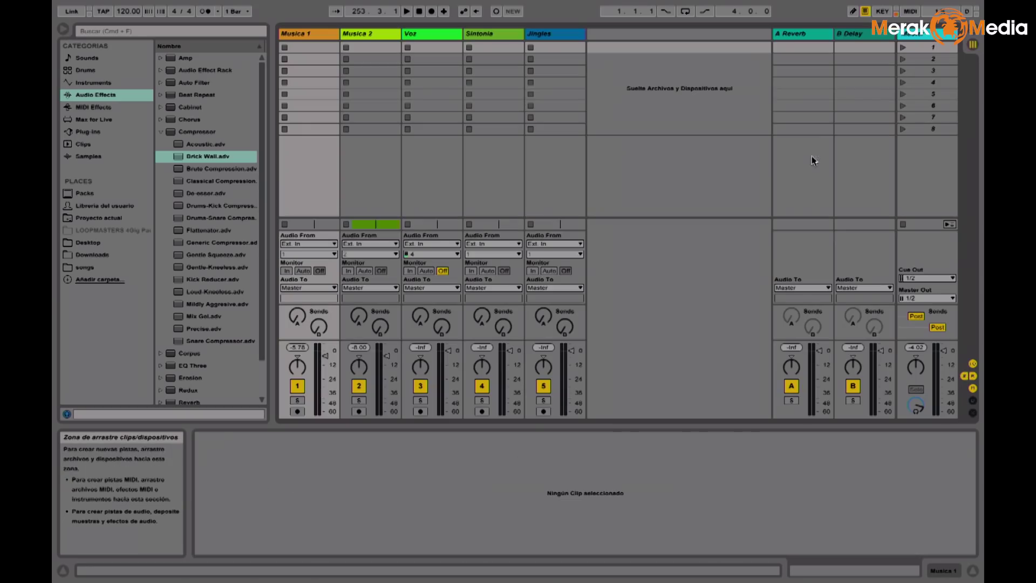
key(space)
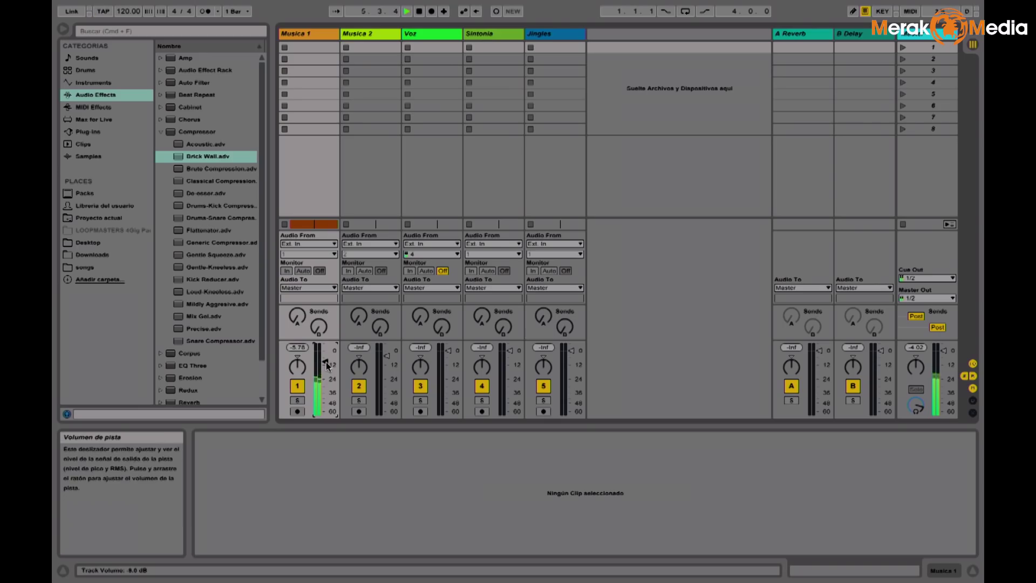
key(Tab)
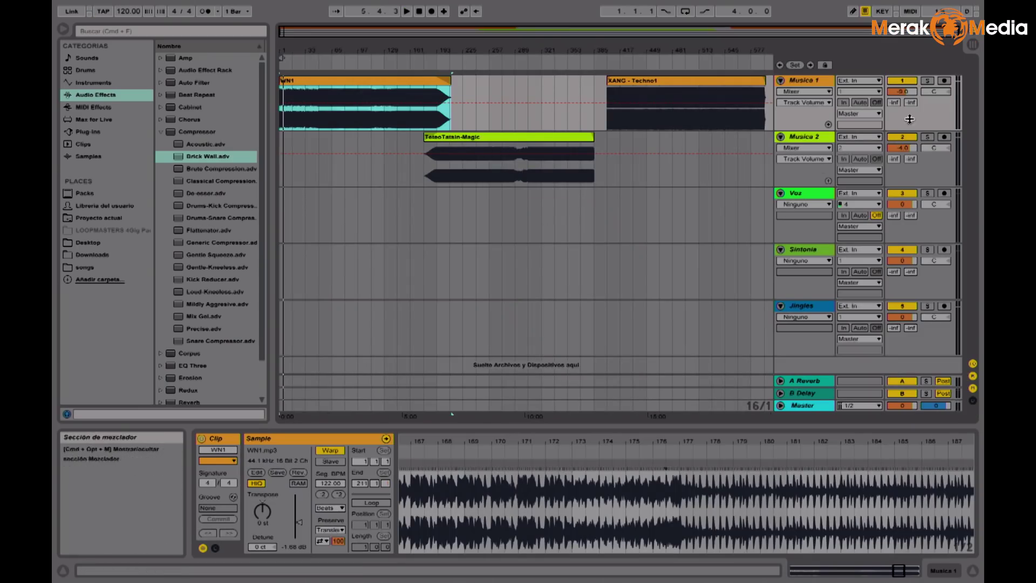
- Set the Musica 1 track volume to -4 dB
click(494, 137)
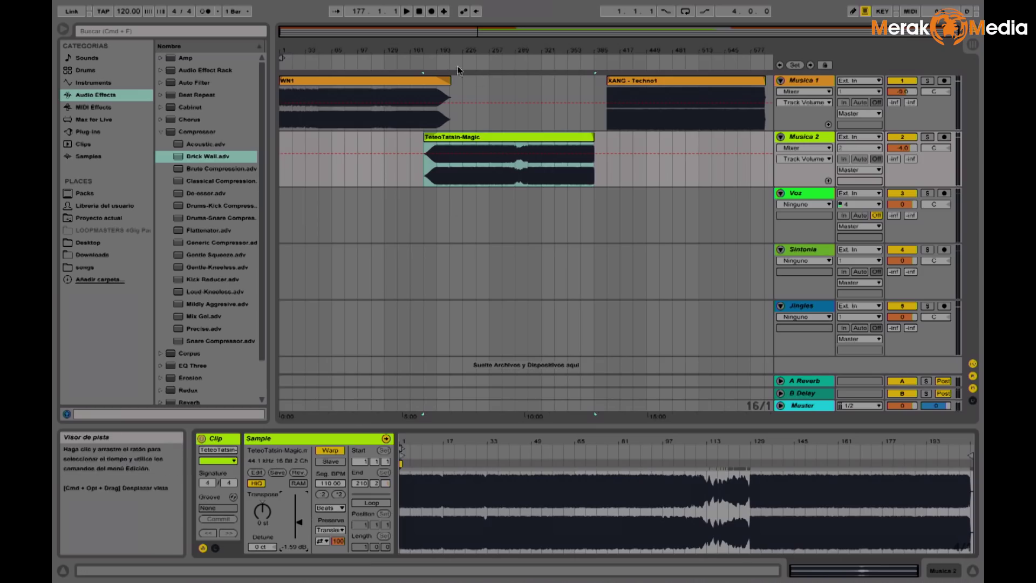
click(438, 51)
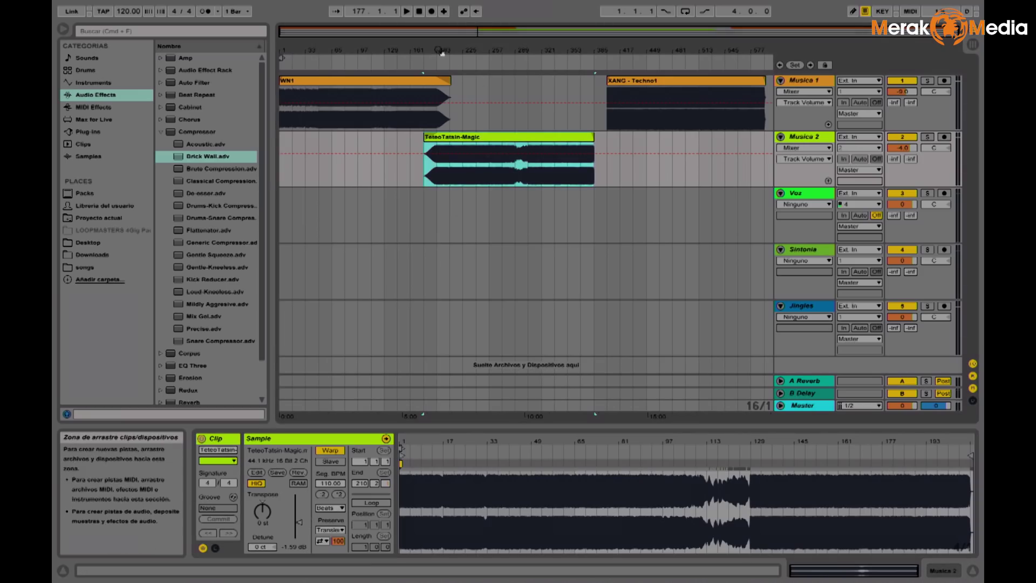
click(908, 92)
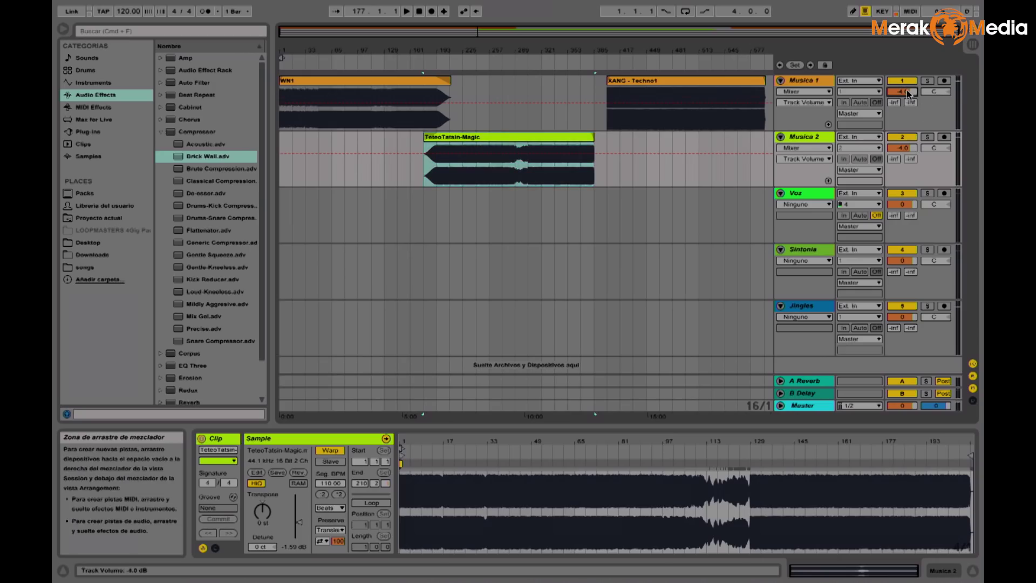
- Play the crossfade from WN1 into TeteoTatsin-Magic to check the level balance
click(436, 57)
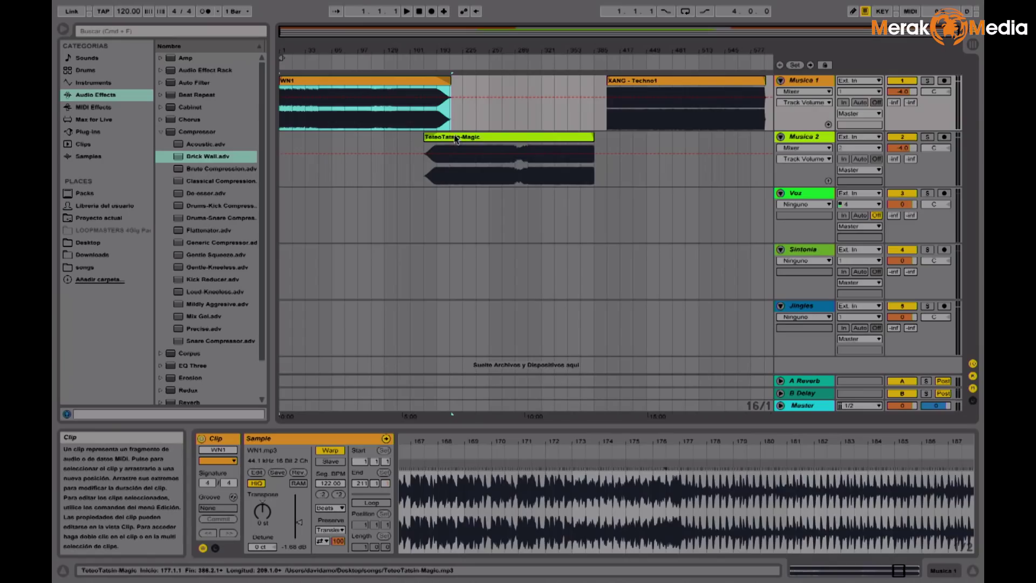
click(456, 138)
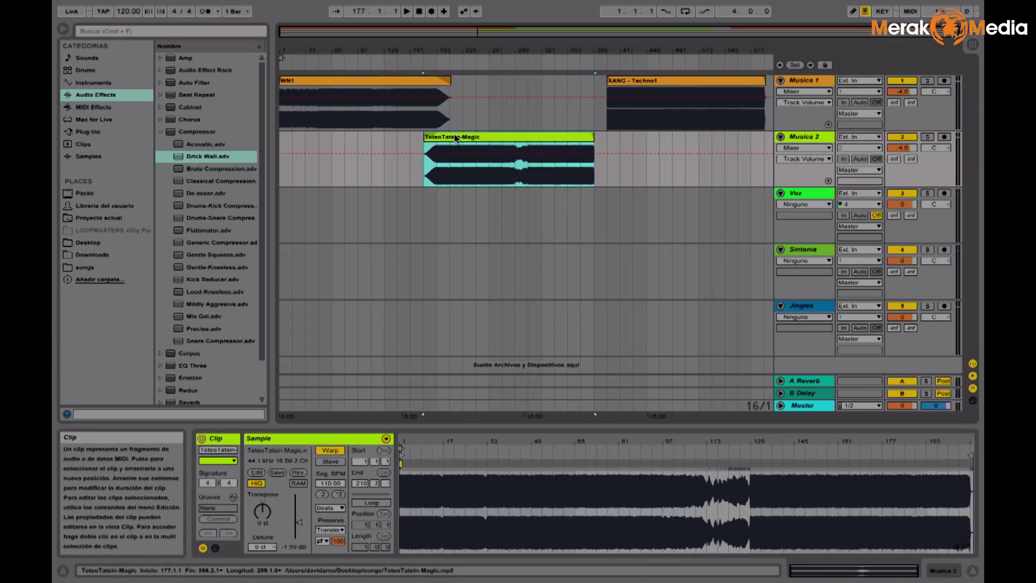
drag(437, 59, 438, 87)
click(445, 64)
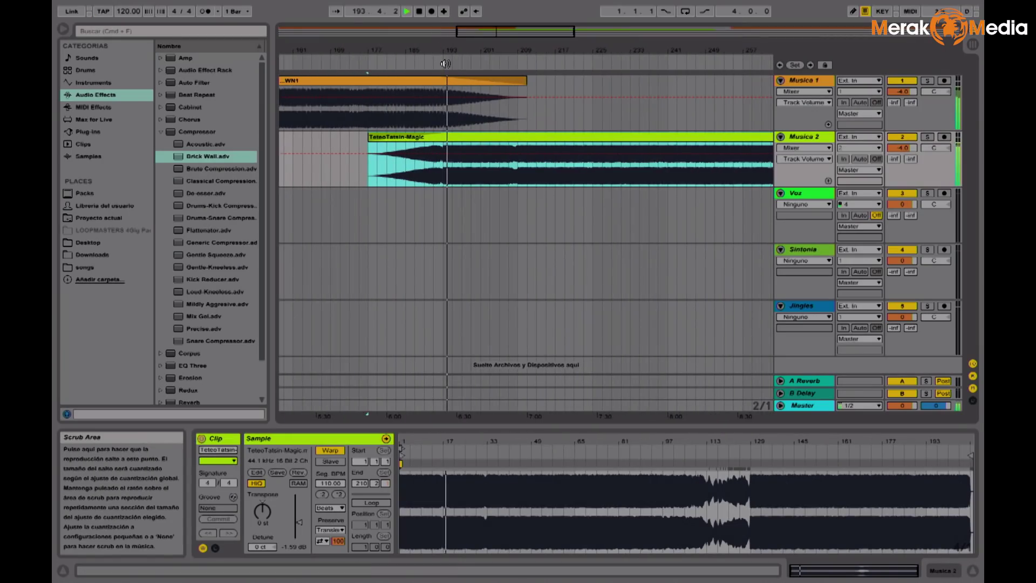
key(space)
- Trim the end of the TeteoTatsin-Magic clip back to 330.2.1 and move XANG - Techno1 to start at bar 337
drag(376, 52, 375, 27)
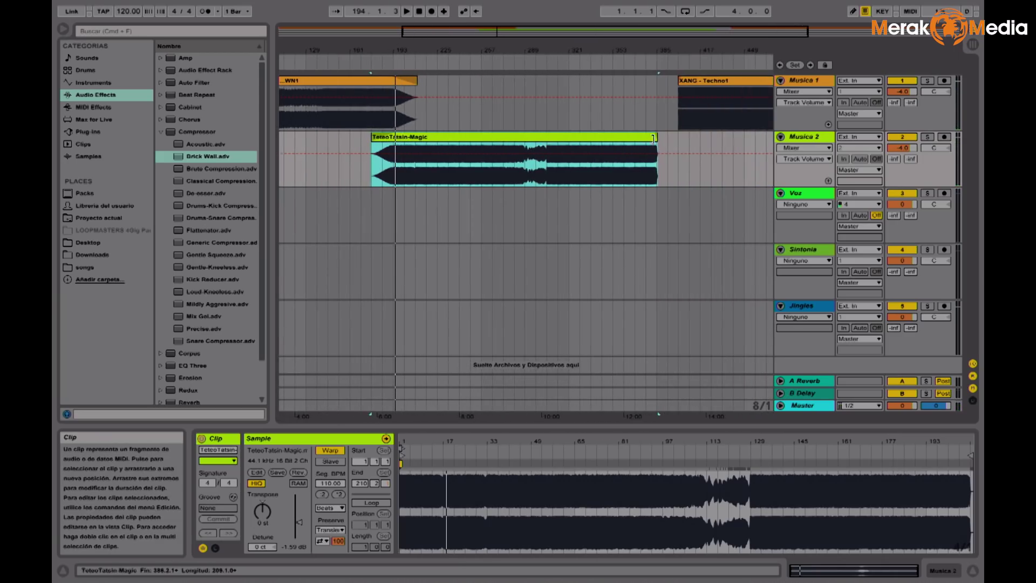
drag(656, 137, 581, 137)
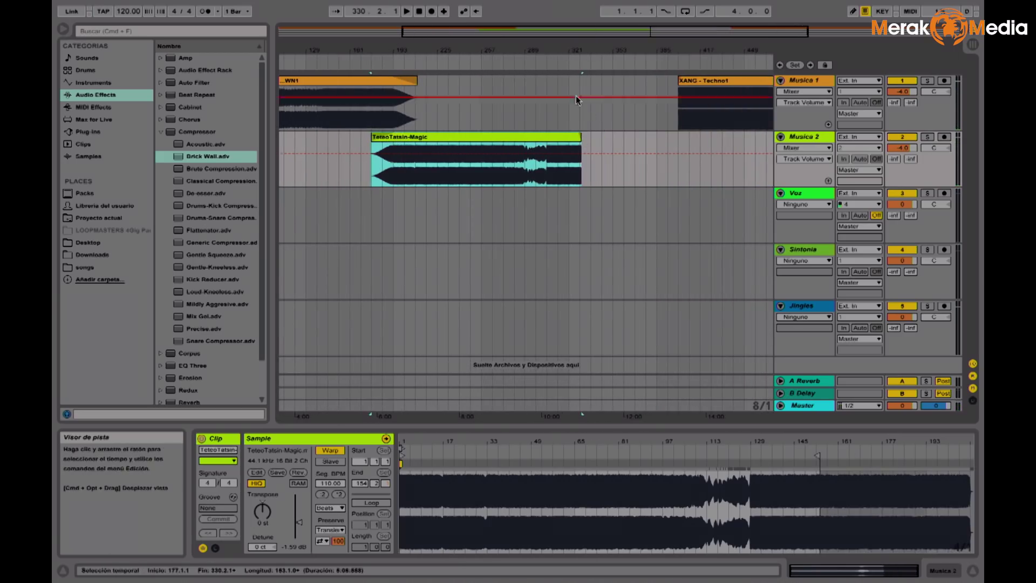
drag(693, 83, 604, 97)
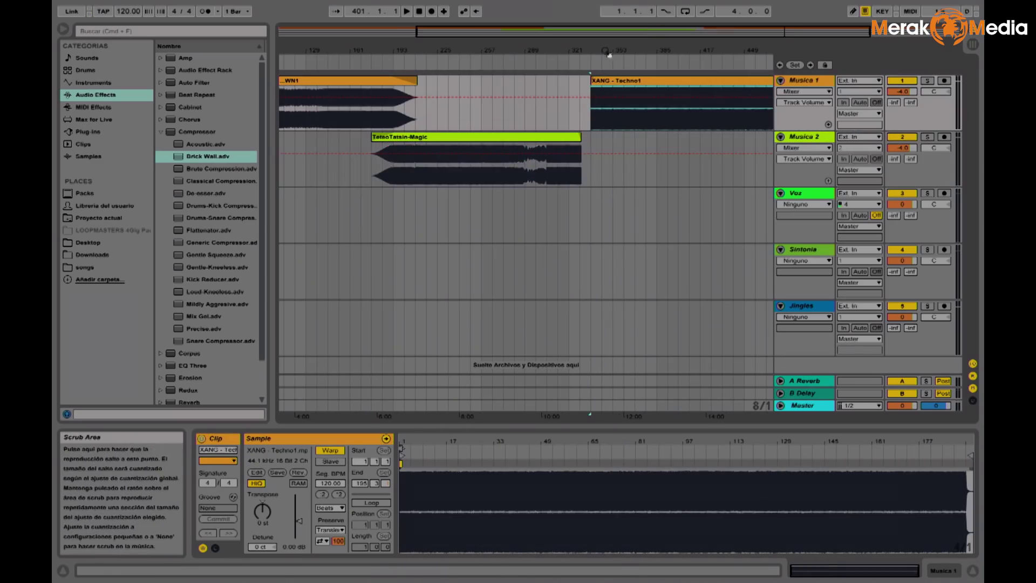
drag(604, 51, 602, 43)
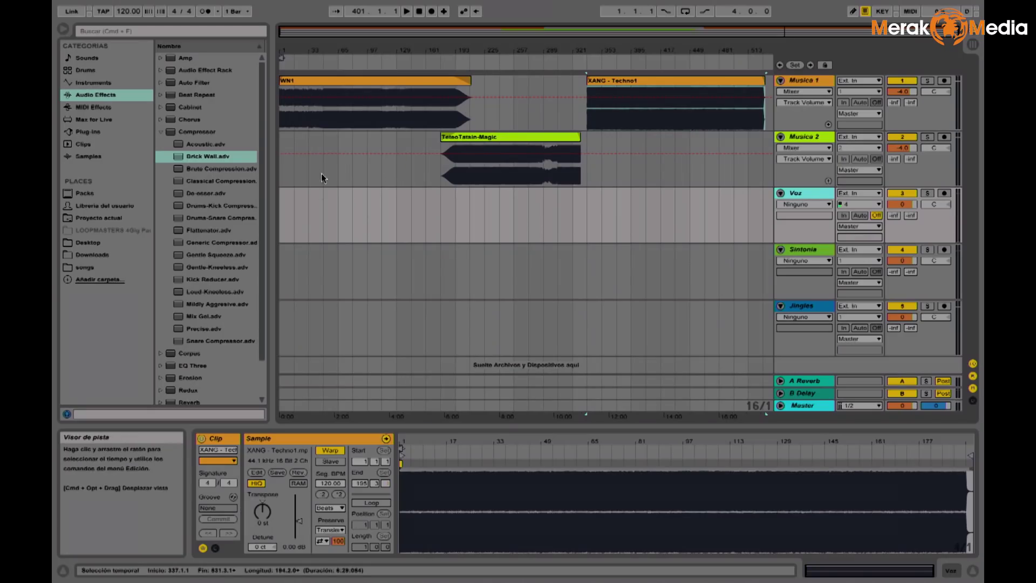
- Record a voice clip on the Voz track from bar 5 with the track soloed and armed, and switch off solo and arm
click(303, 219)
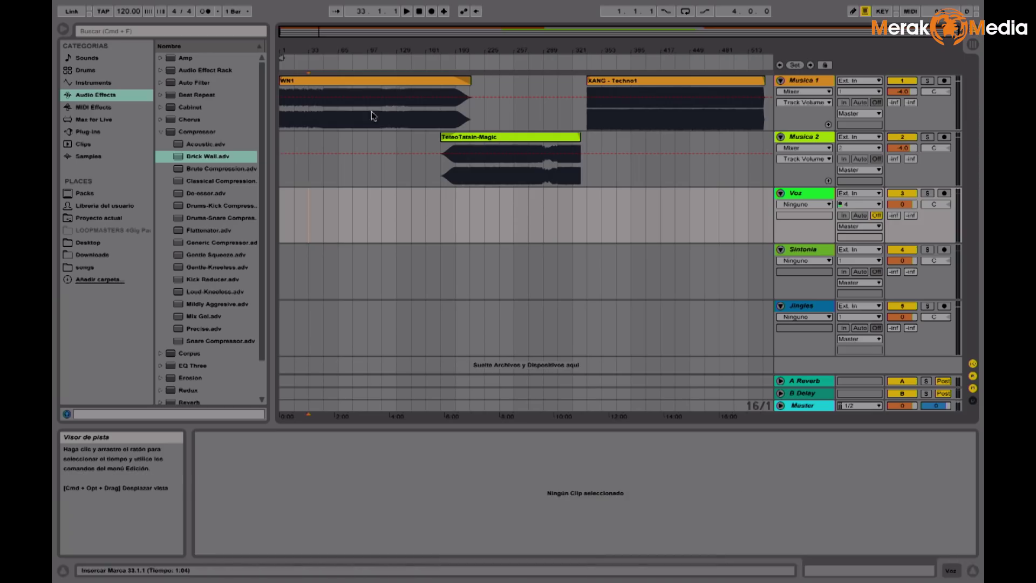
click(292, 203)
drag(294, 52, 294, 86)
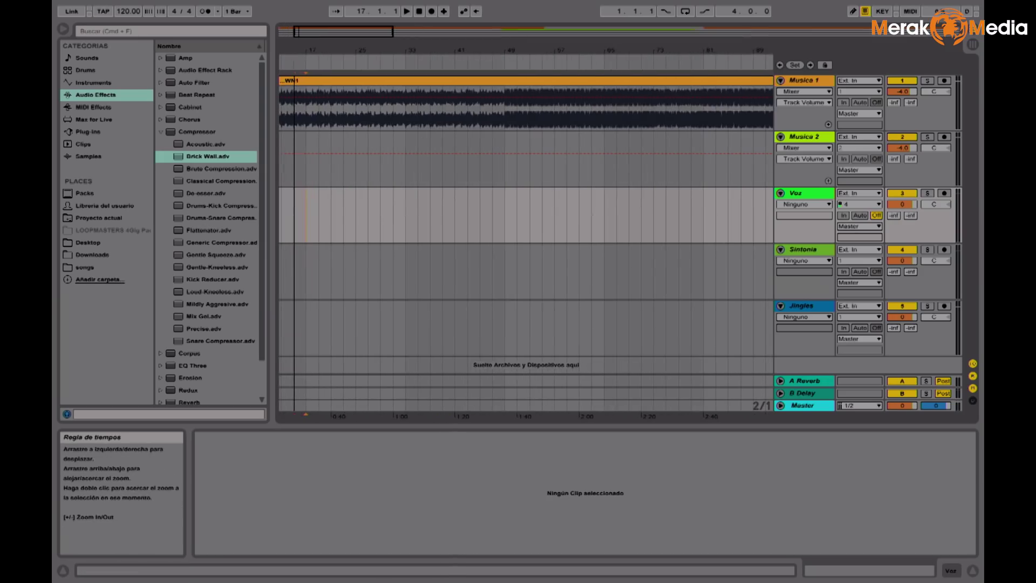
scroll(322, 236, left, 5)
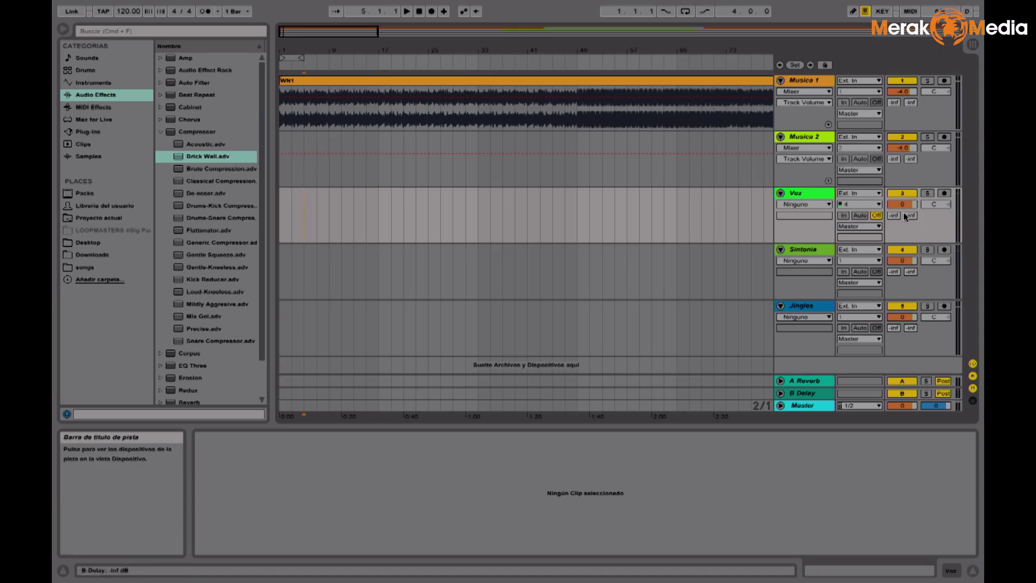
click(927, 193)
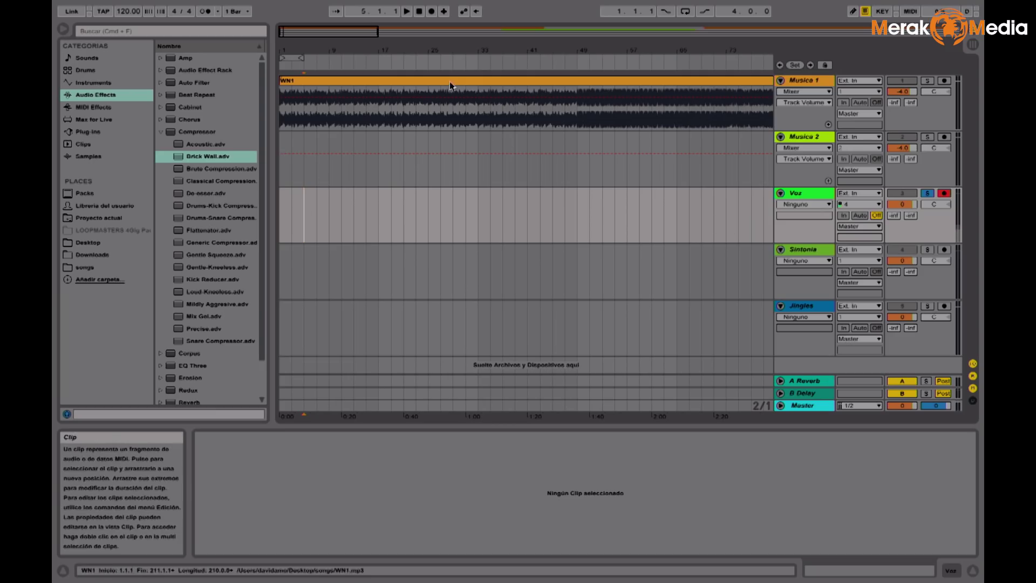
click(432, 12)
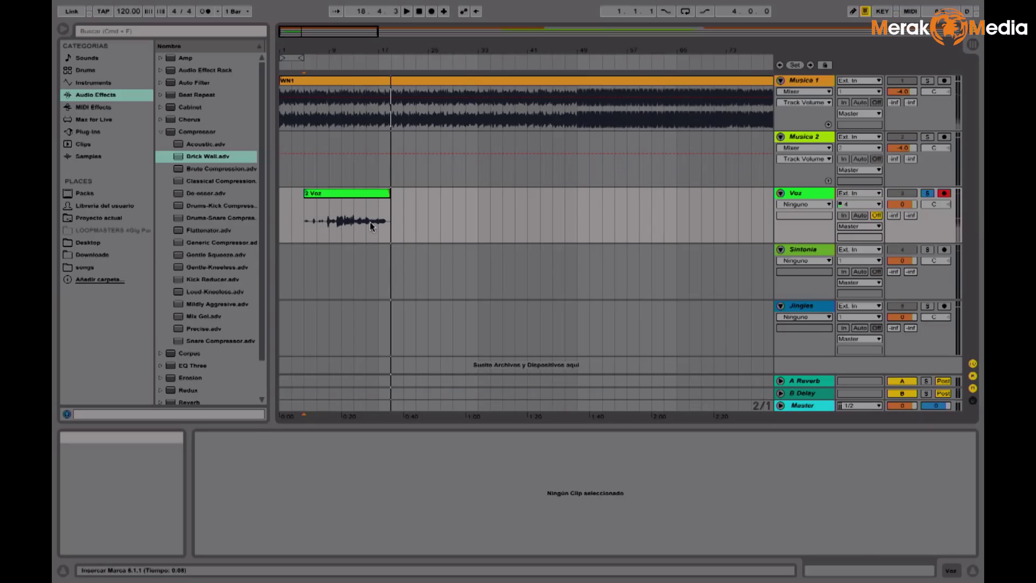
click(927, 193)
click(942, 195)
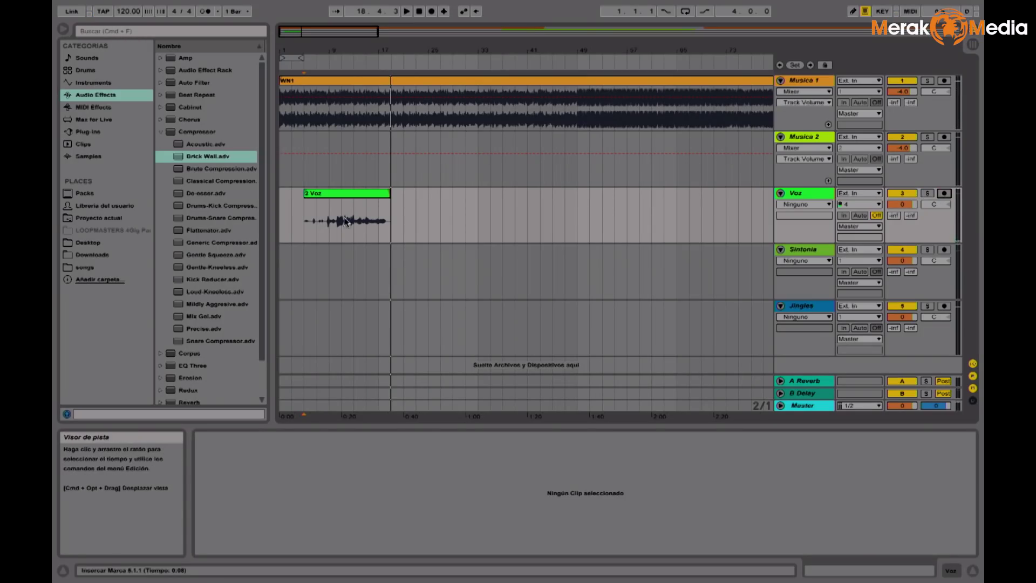
- Solo the Voz track and play the recorded voice clip from bar 7
click(318, 221)
click(926, 194)
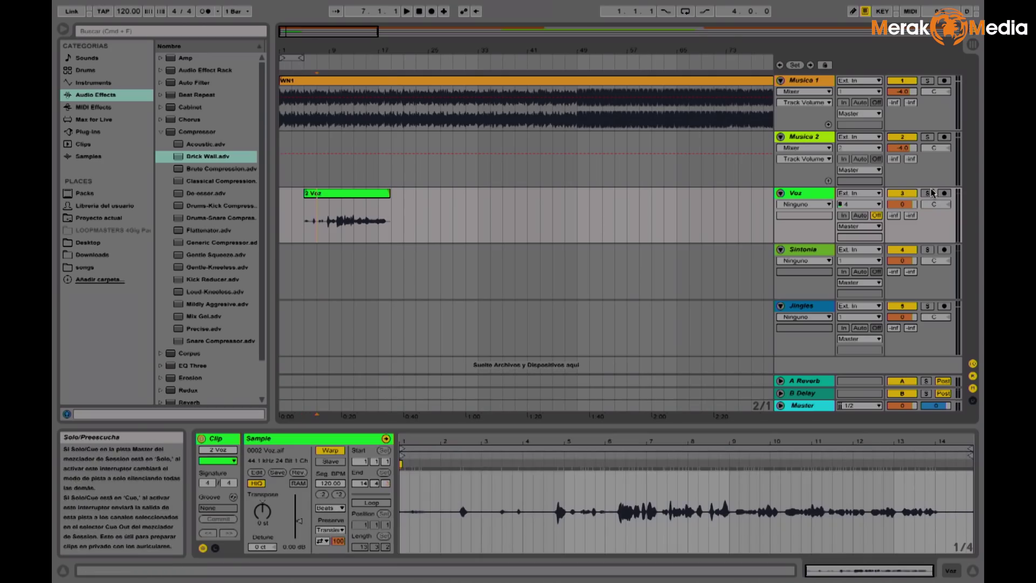
key(space)
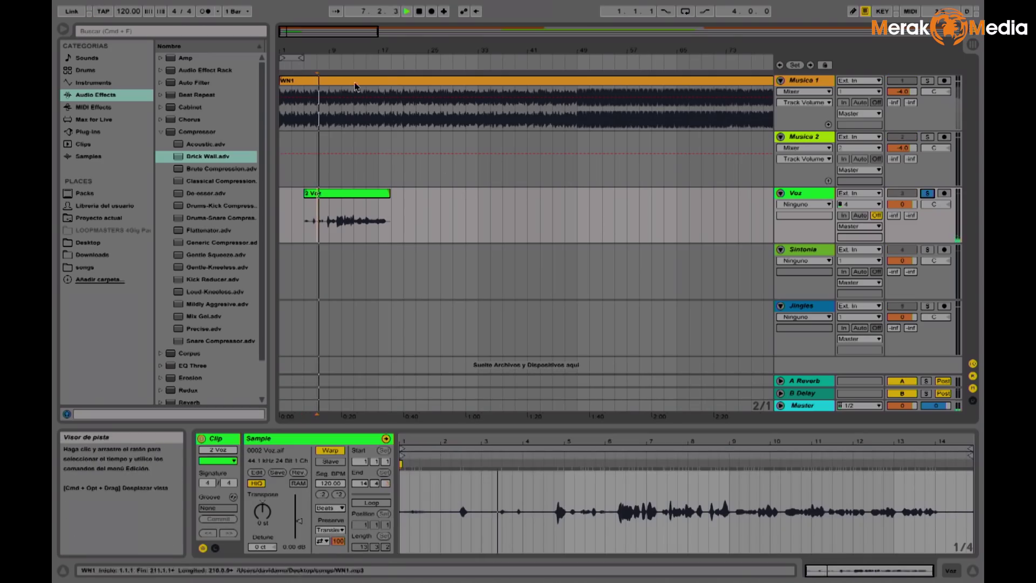
- Trim the unwanted beginning off the voice clip and move it to start at bar 7
drag(333, 50, 454, 204)
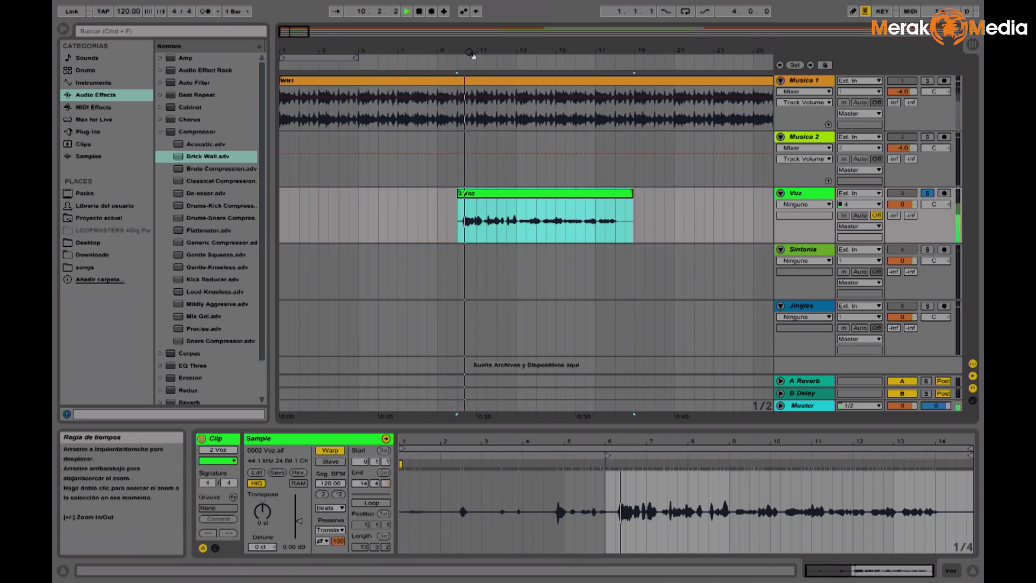
drag(473, 55, 389, 195)
drag(430, 48, 427, 48)
key(space)
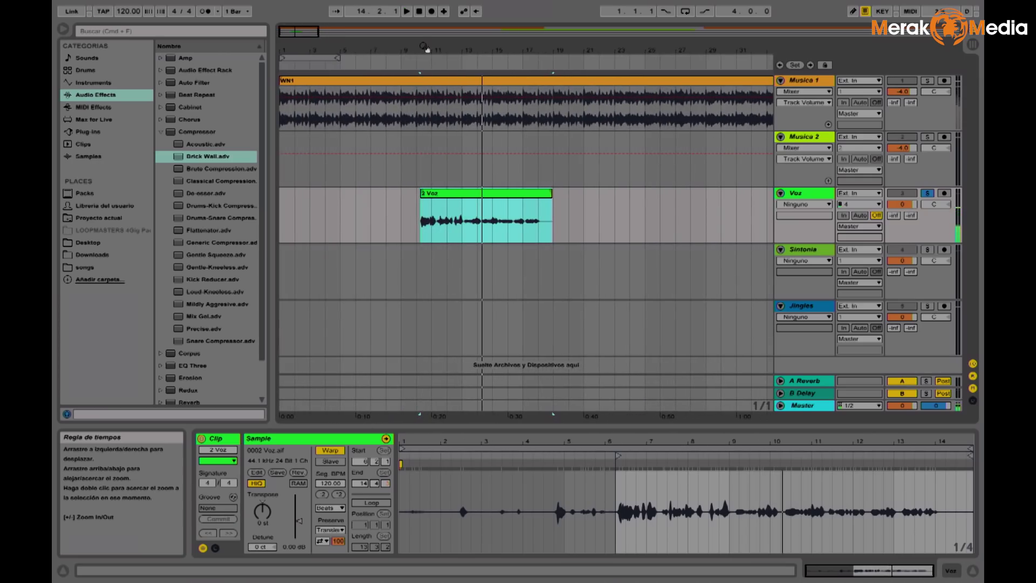
drag(425, 48, 398, 43)
drag(374, 195, 345, 196)
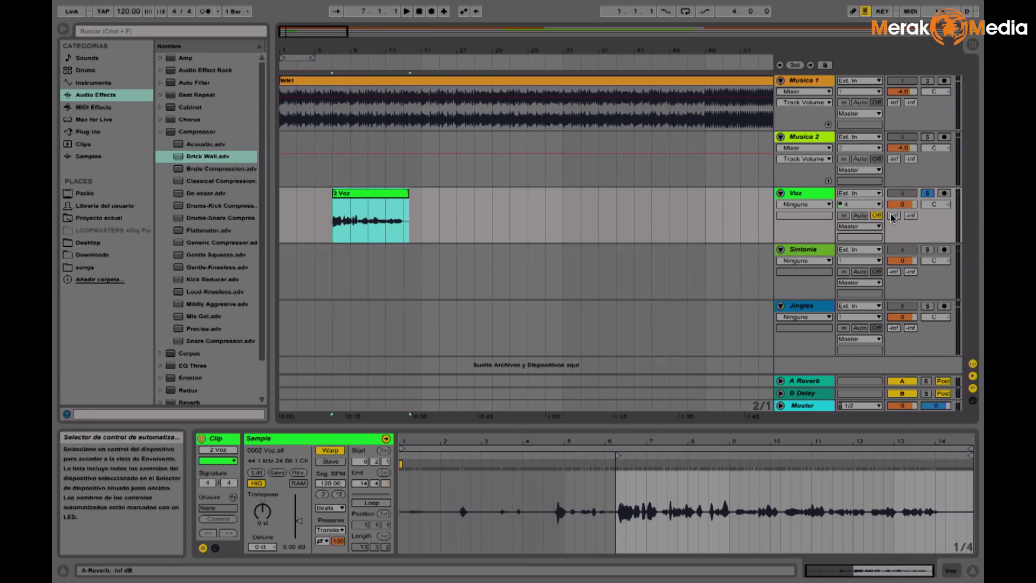
- Switch off the Voz solo and play the arrangement from the beginning to hear the voice over the music
click(545, 155)
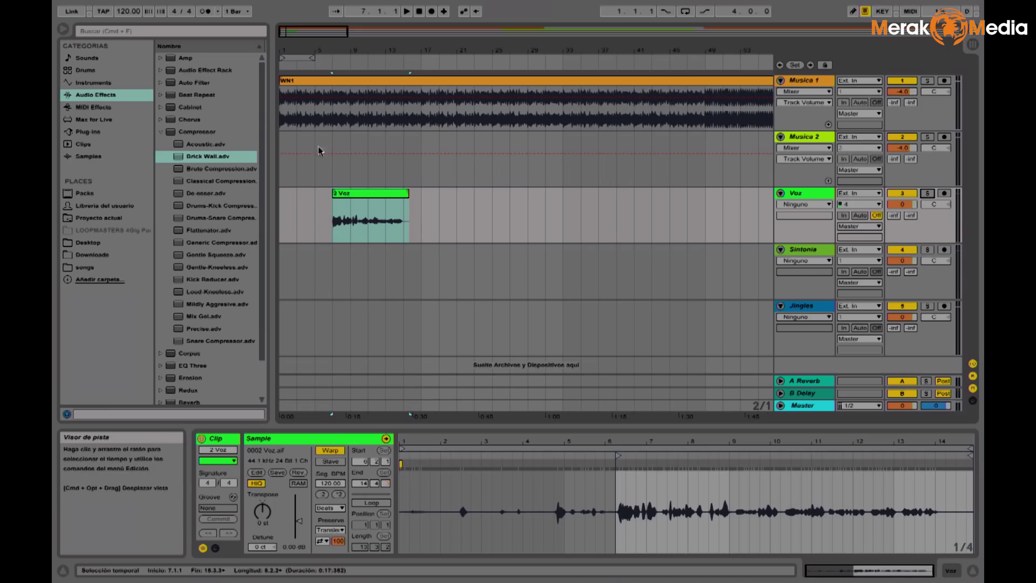
double_click(420, 11)
key(space)
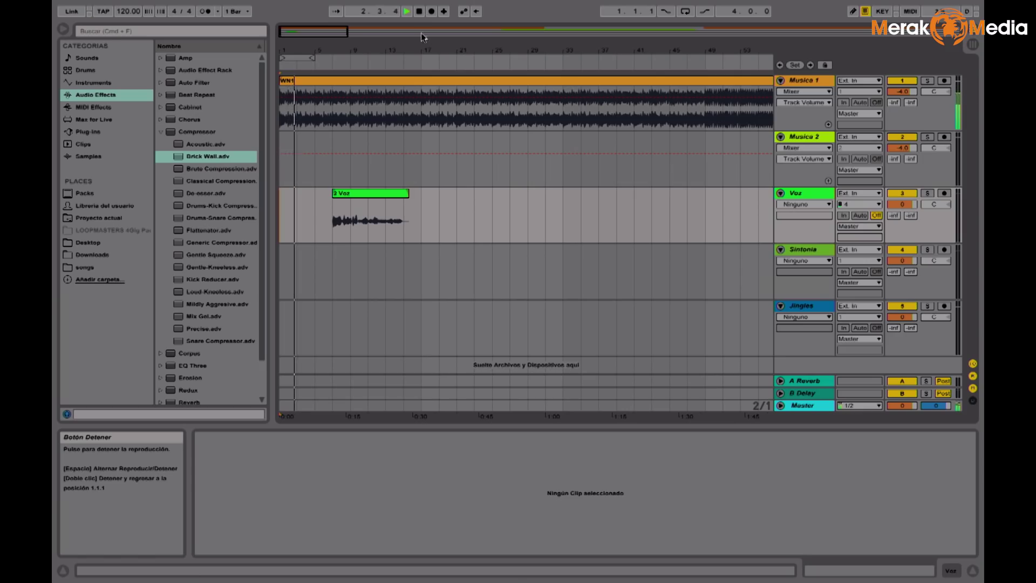
- Move the voice clip to start at bar 9 and set its clip gain to 9.44 dB
click(352, 192)
drag(354, 196, 375, 197)
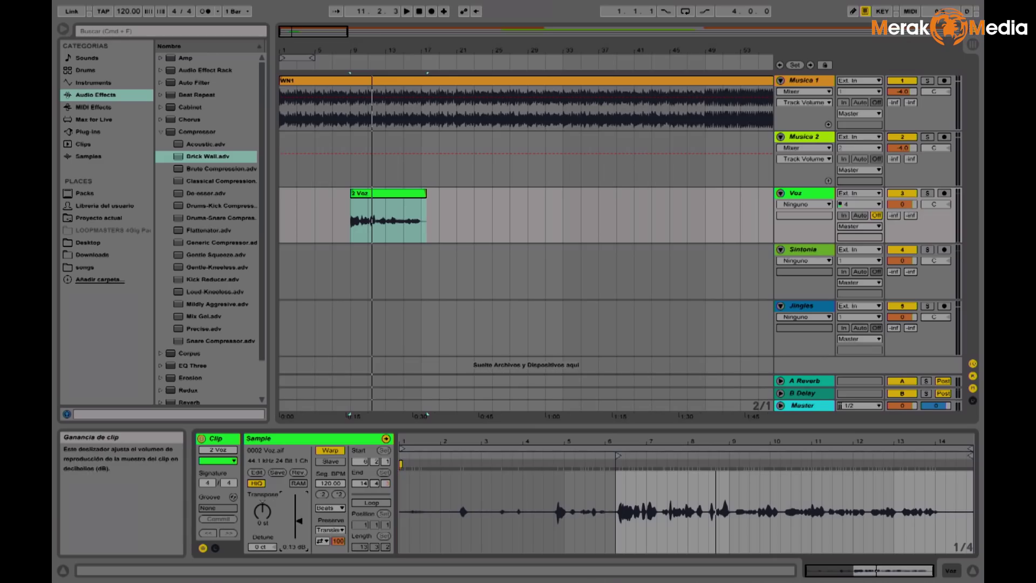
drag(298, 520, 298, 513)
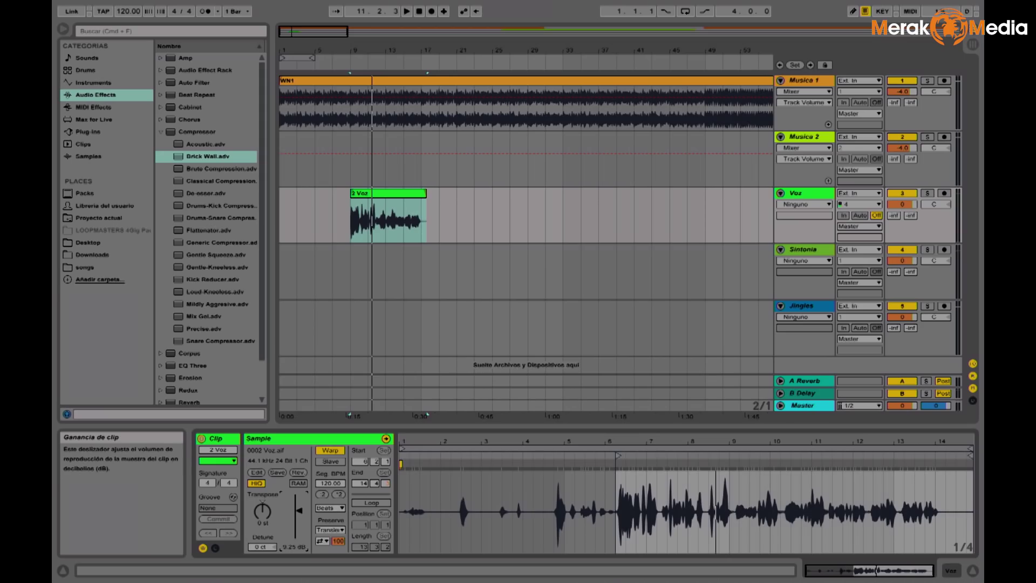
- Play the mix from bar 8 to judge the voice level against WN1
mouse_move(351, 51)
mouse_down()
mouse_move(351, 87)
mouse_move(351, 71)
mouse_up()
click(352, 225)
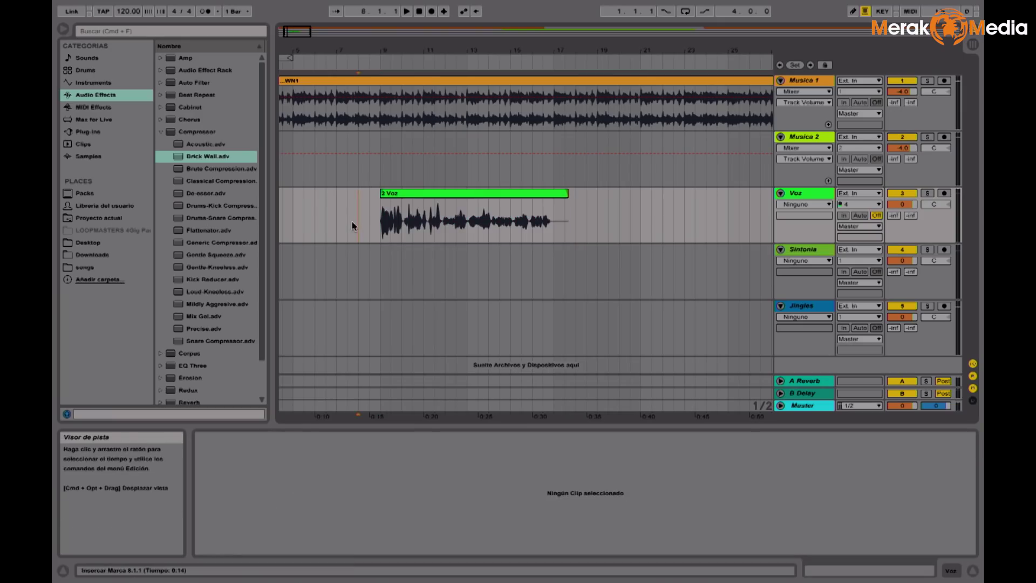
key(space)
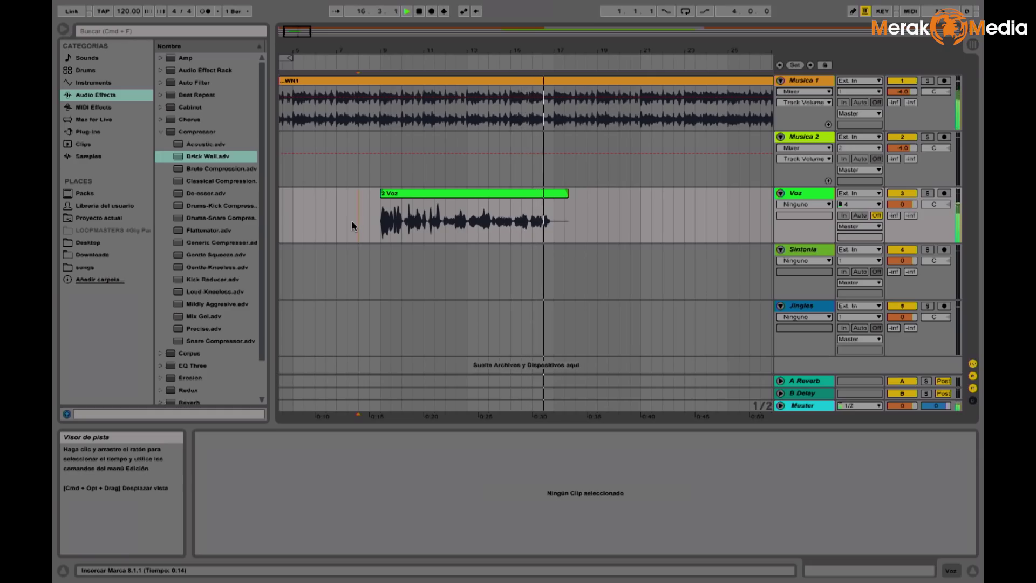
key(space)
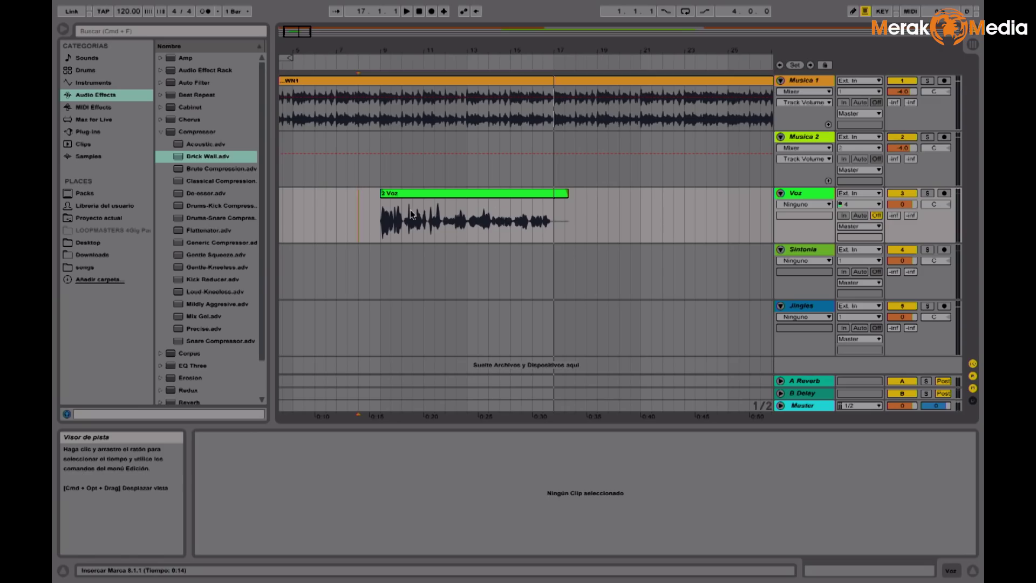
- Split the voice clip at 14.1.3, in the pause between two phrases
click(392, 195)
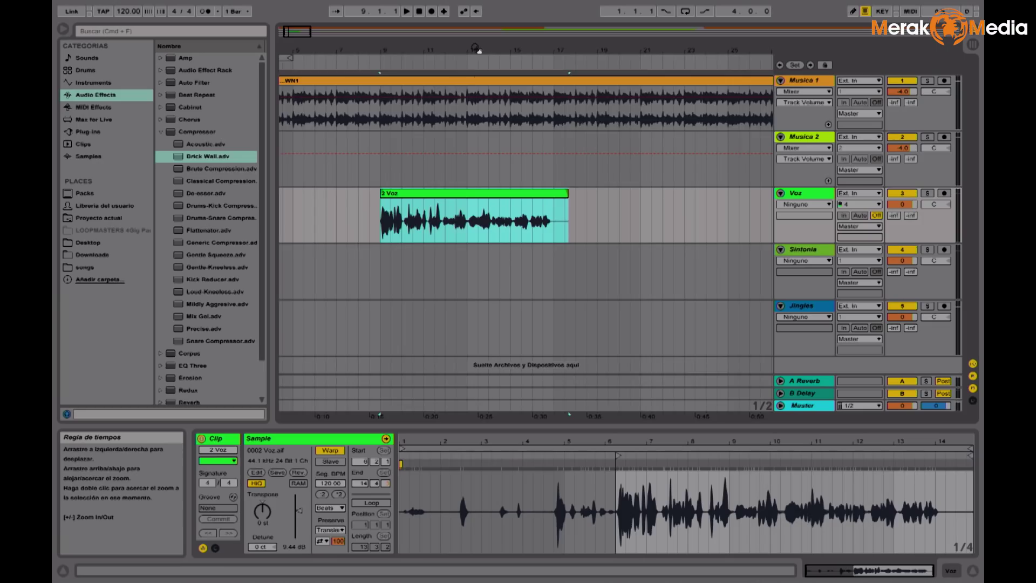
double_click(522, 50)
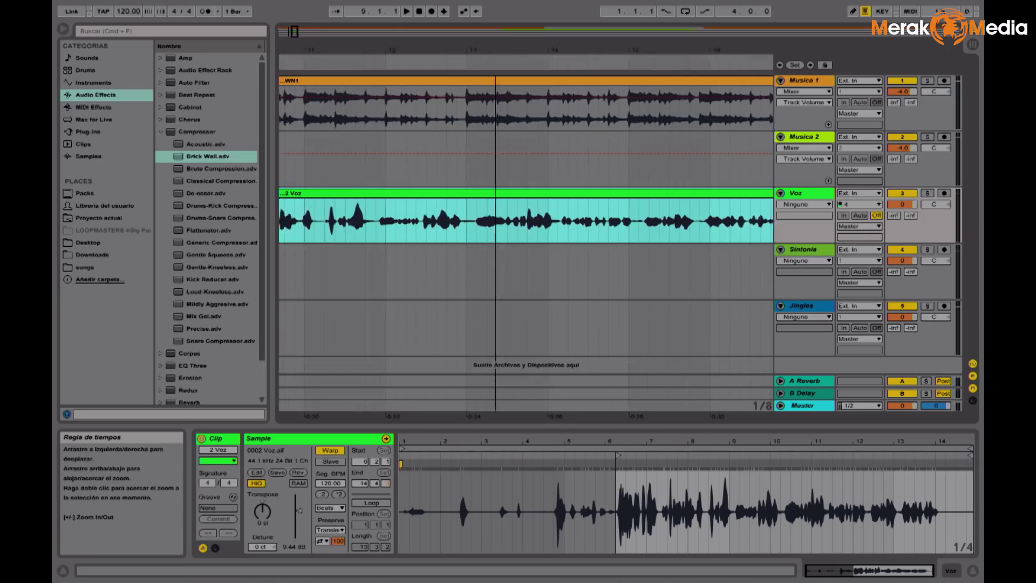
click(572, 230)
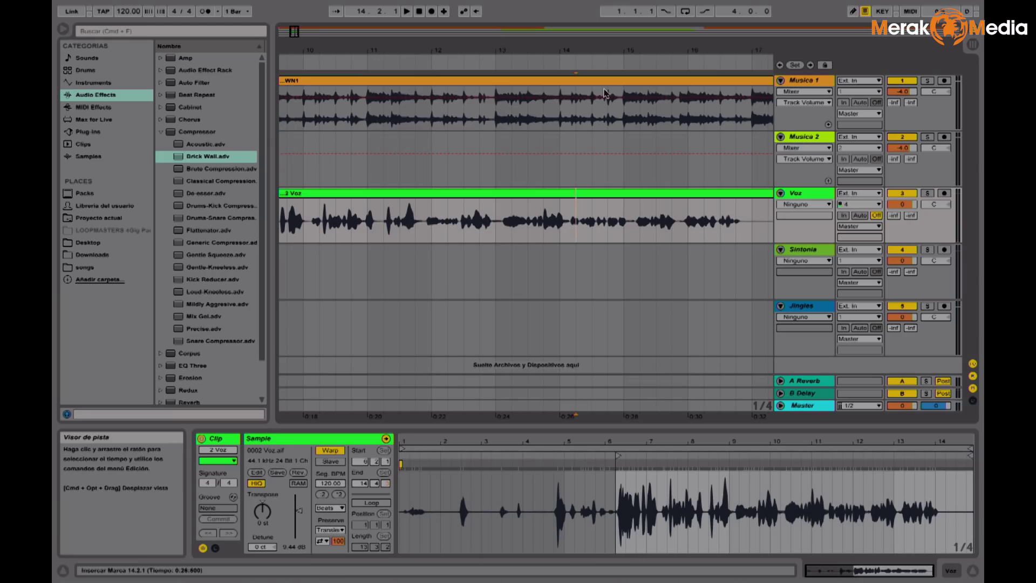
drag(576, 54, 575, 91)
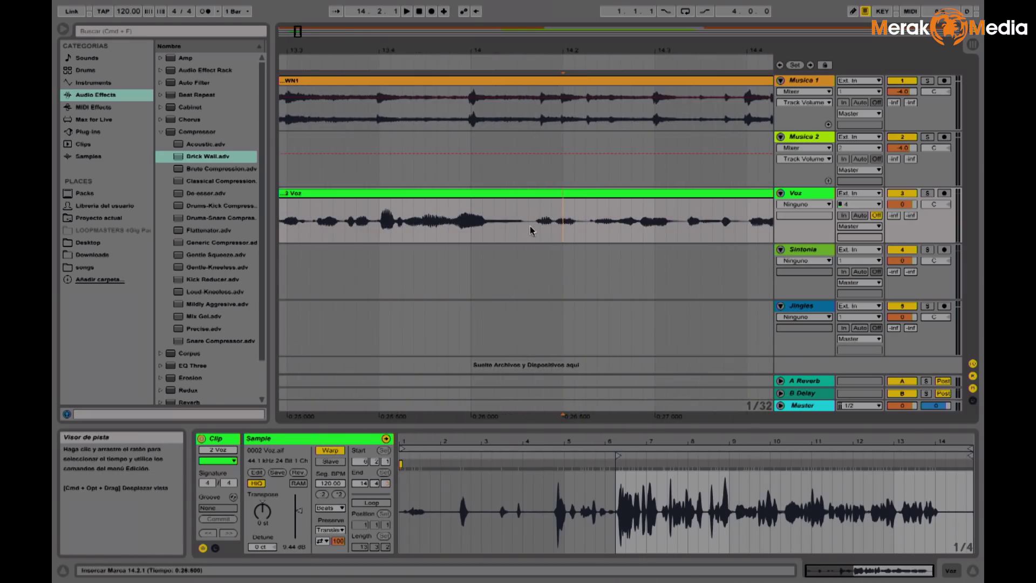
key(super+e)
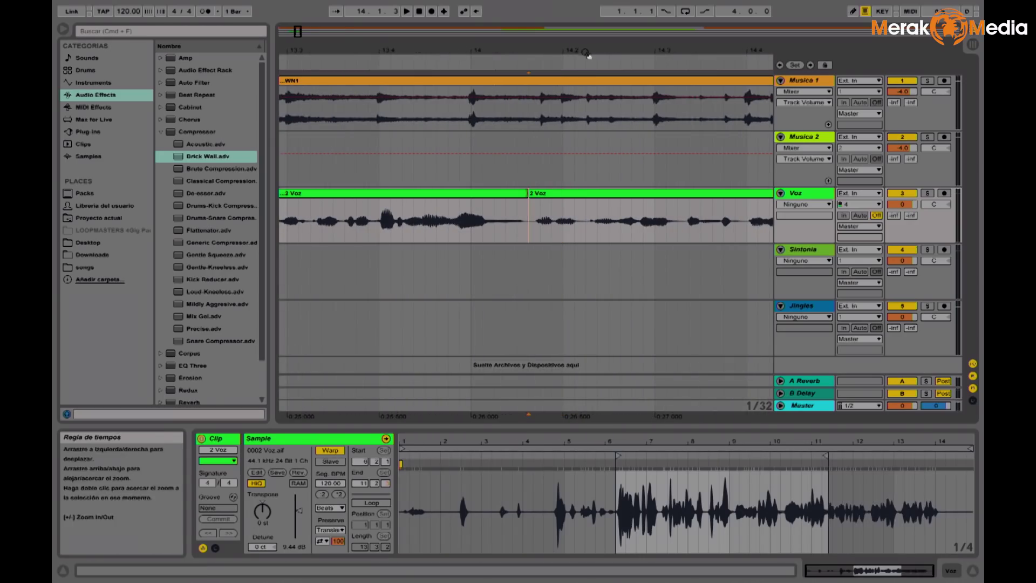
- Split the second part of the voice clip at 15.1.4, just before the following phrase
drag(524, 68, 524, 59)
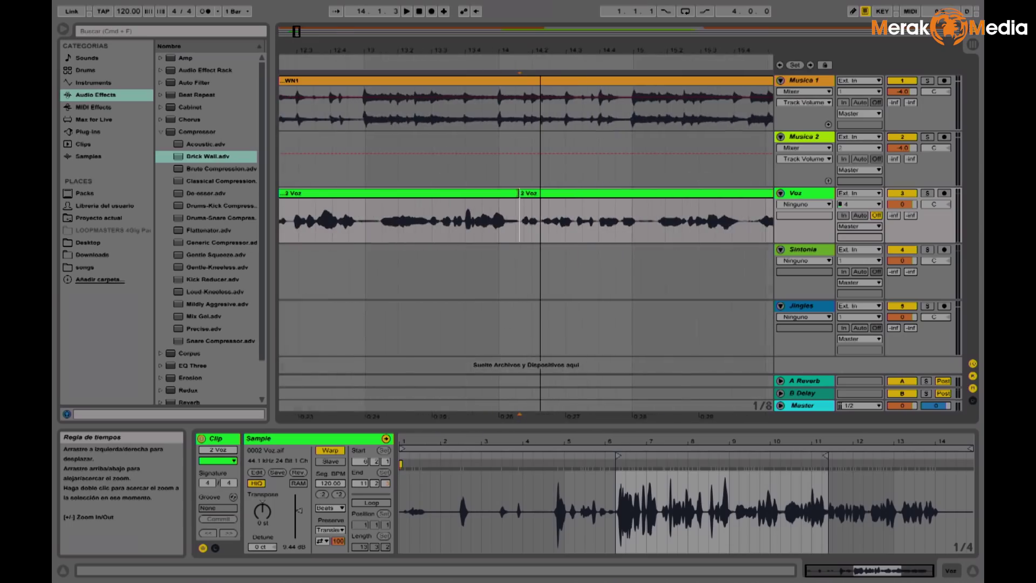
click(641, 223)
drag(640, 49, 637, 224)
click(657, 224)
key(ctrl+e)
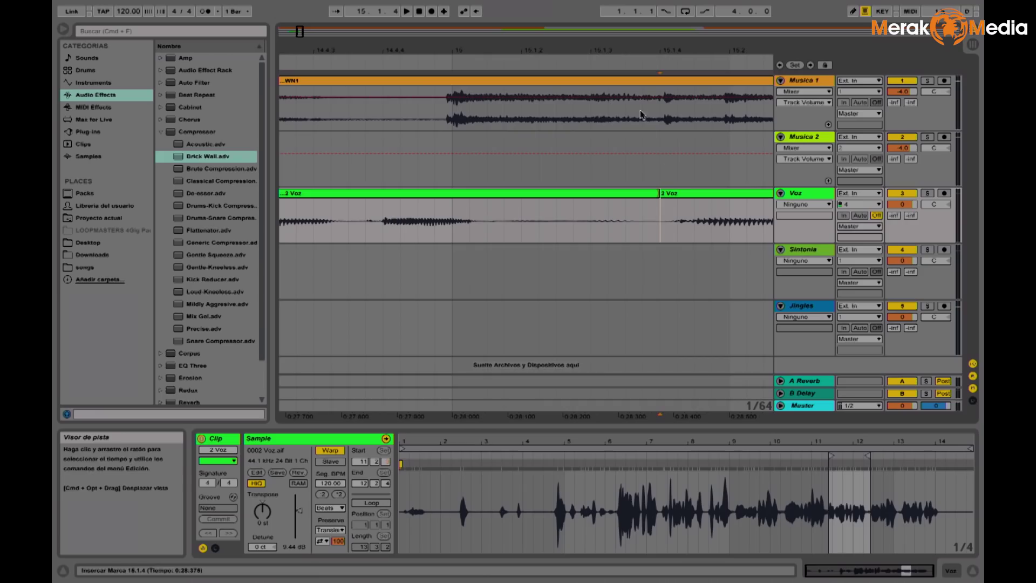
- Raise the clip gain of the middle voice segment to about 18 dB and play the result against WN1
drag(610, 49, 610, 5)
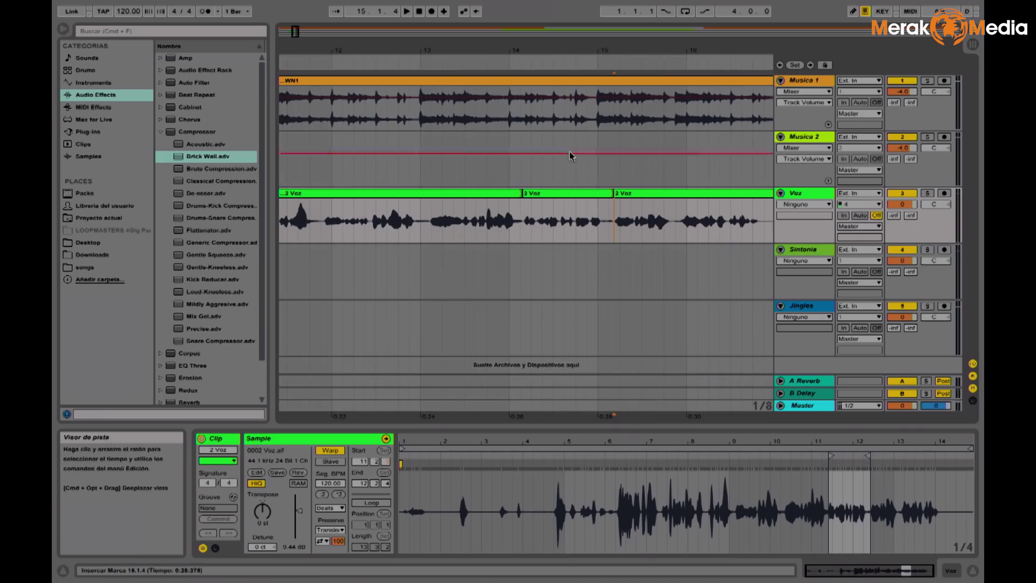
click(550, 194)
drag(298, 510, 299, 499)
drag(543, 47, 466, 62)
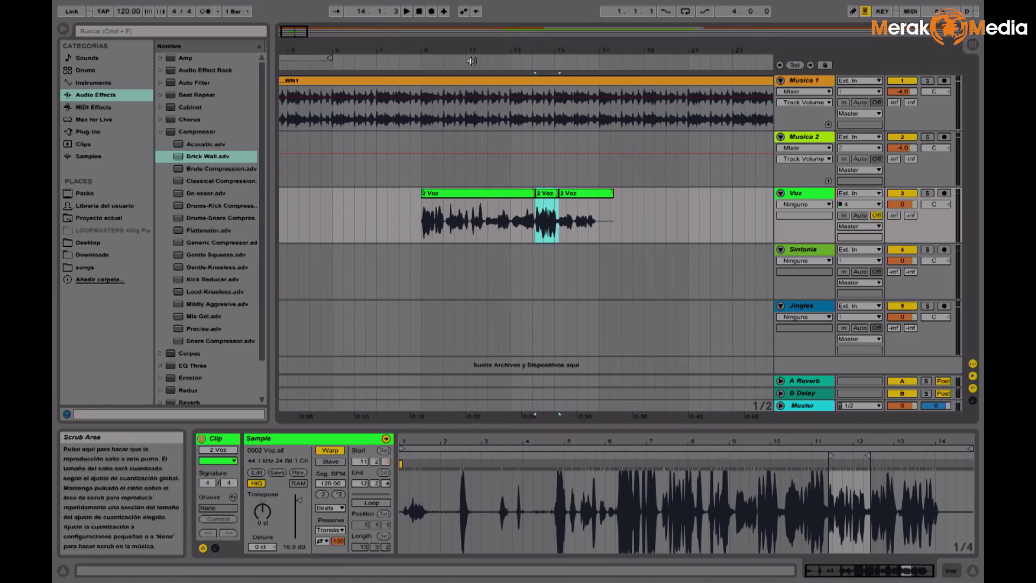
click(494, 61)
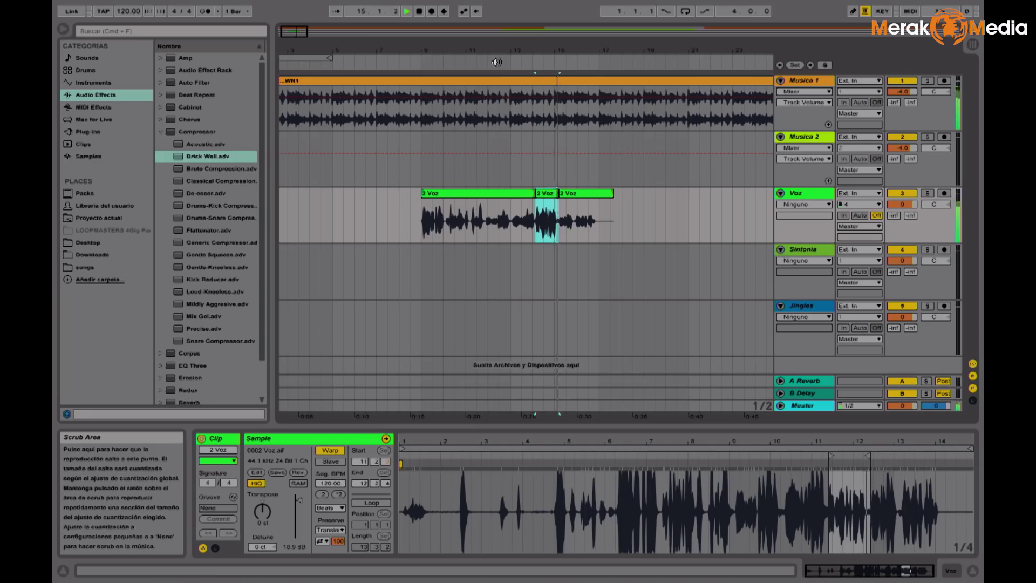
key(space)
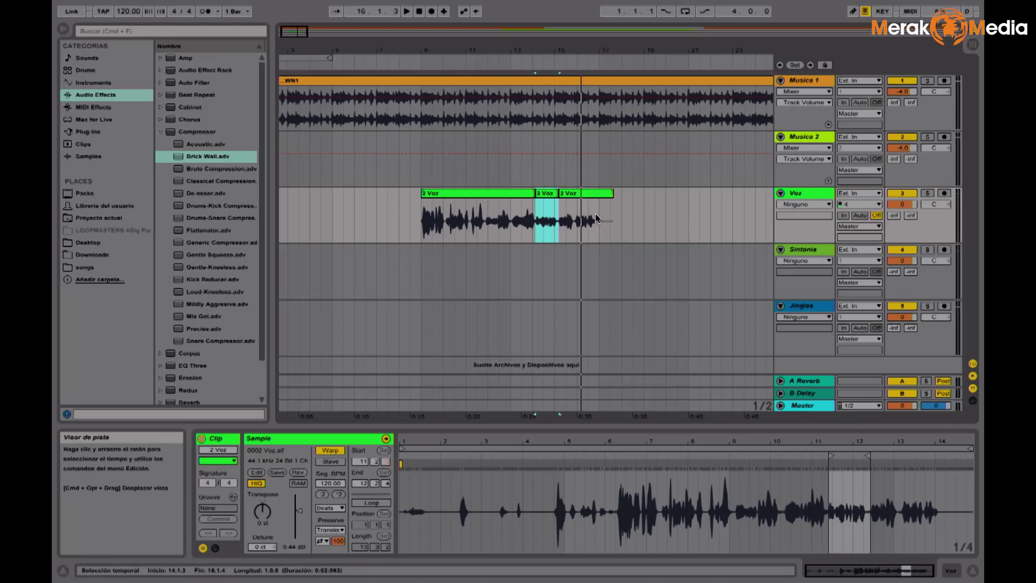
- Undo the voice clip's splits and its clip gain changes
key(super+z)
key(super+z)
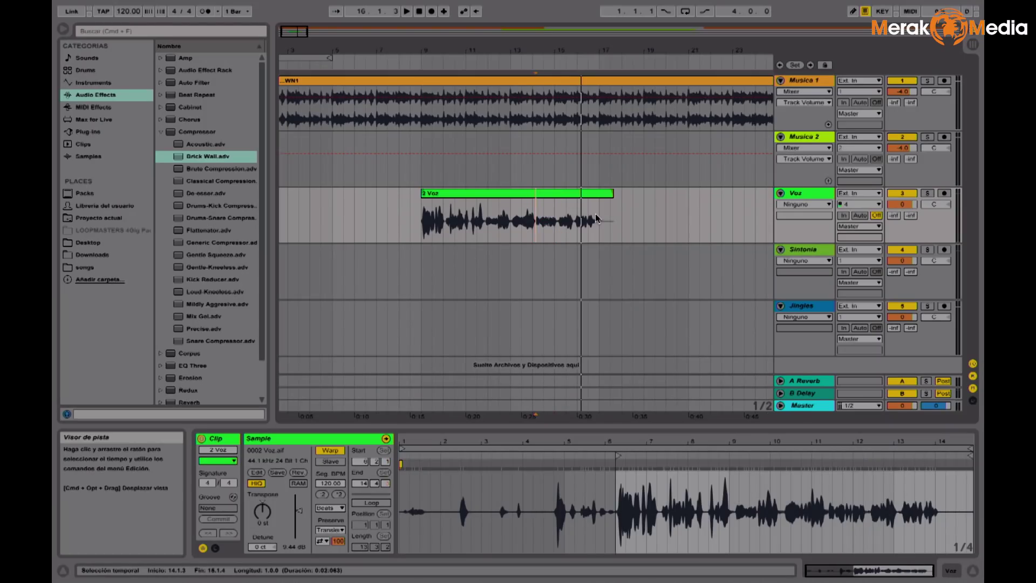
key(super+z)
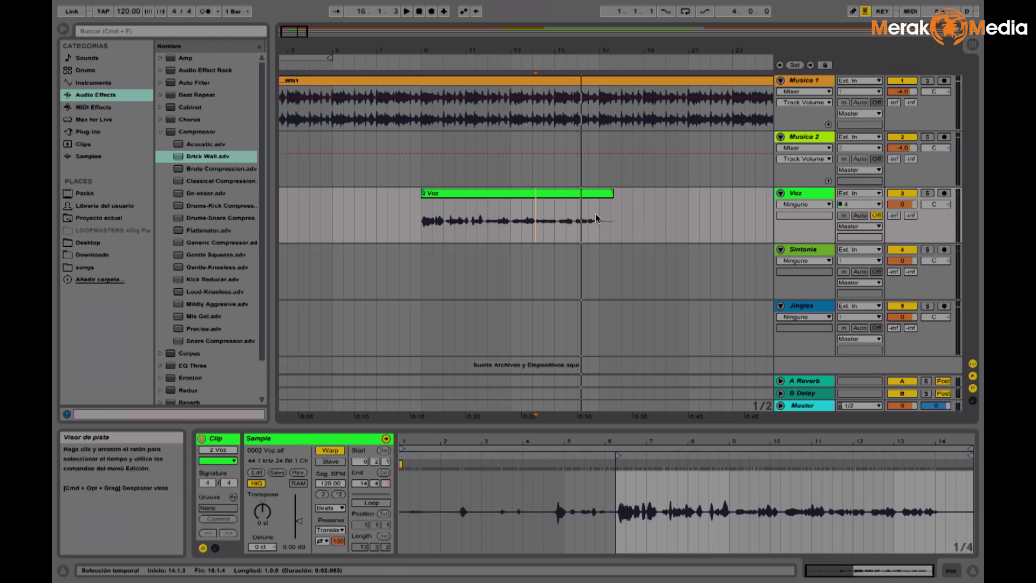
- Find the Drawmer S73 plug-in with the search "drawm", add it to the Voz track and set its style to Vocal Enhance
mouse_move(402, 64)
mouse_down()
mouse_move(404, 53)
mouse_move(371, 51)
mouse_move(397, 52)
mouse_up()
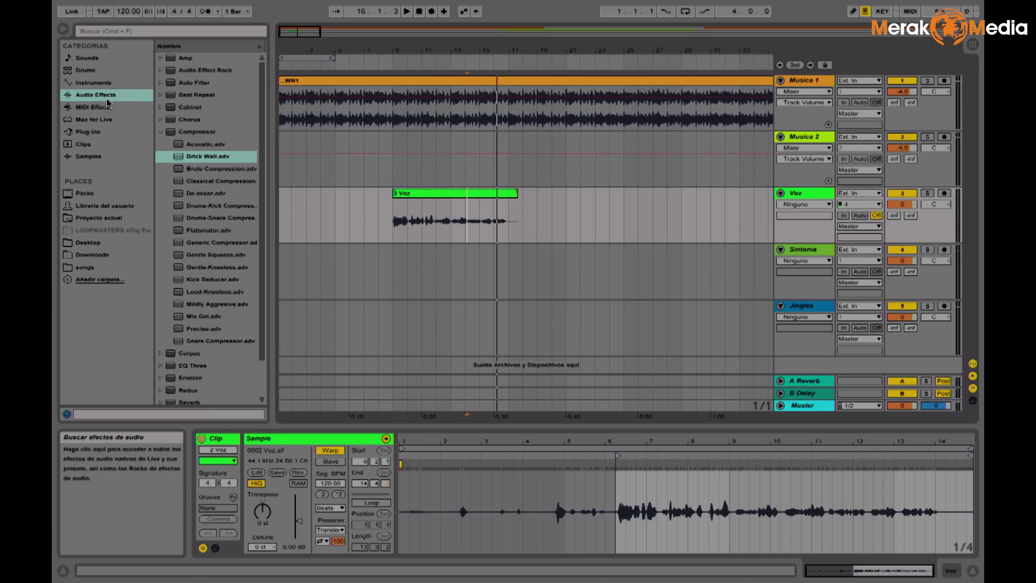
click(176, 31)
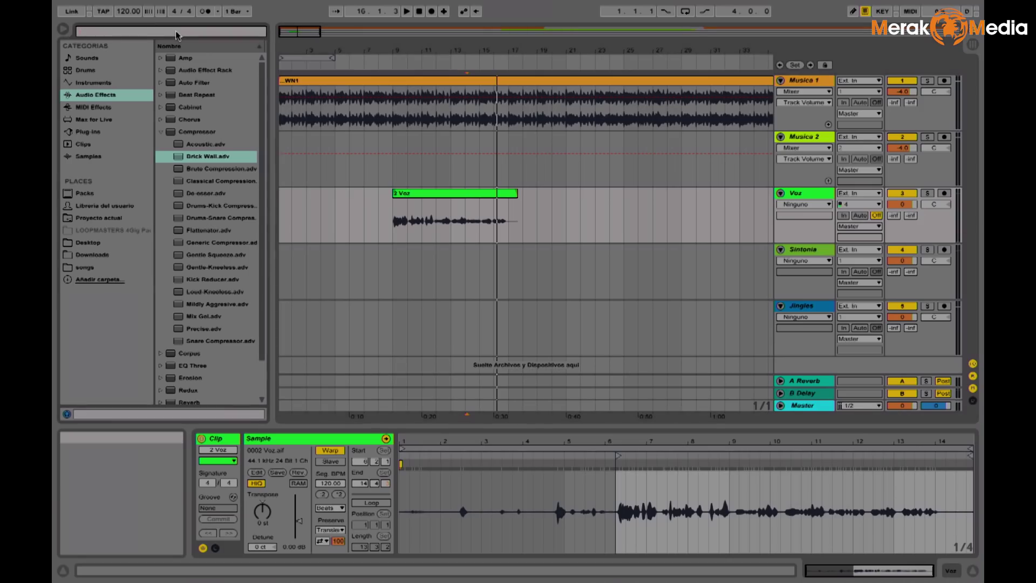
text(drawm)
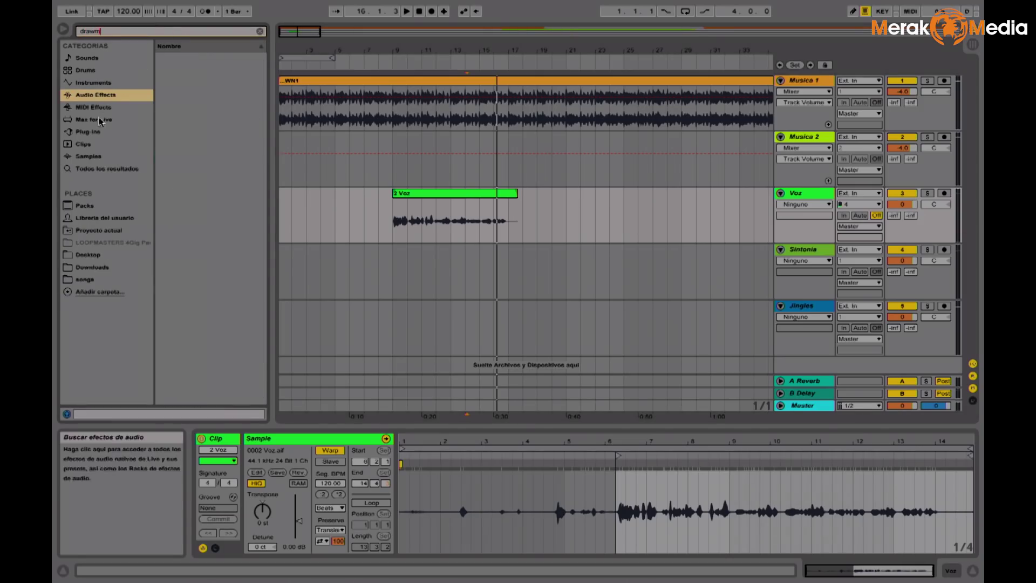
click(91, 132)
drag(217, 118, 456, 255)
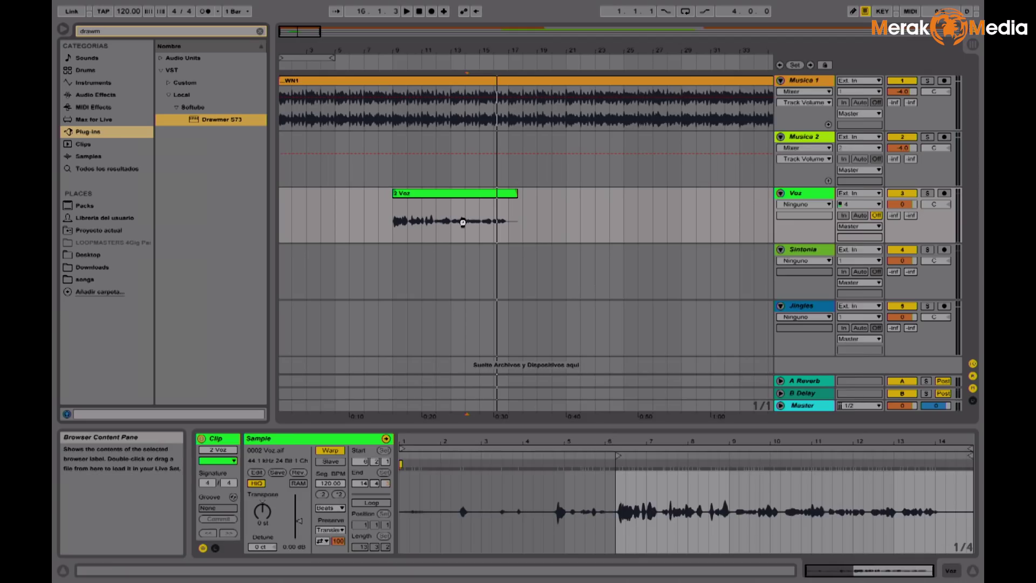
drag(463, 223, 464, 225)
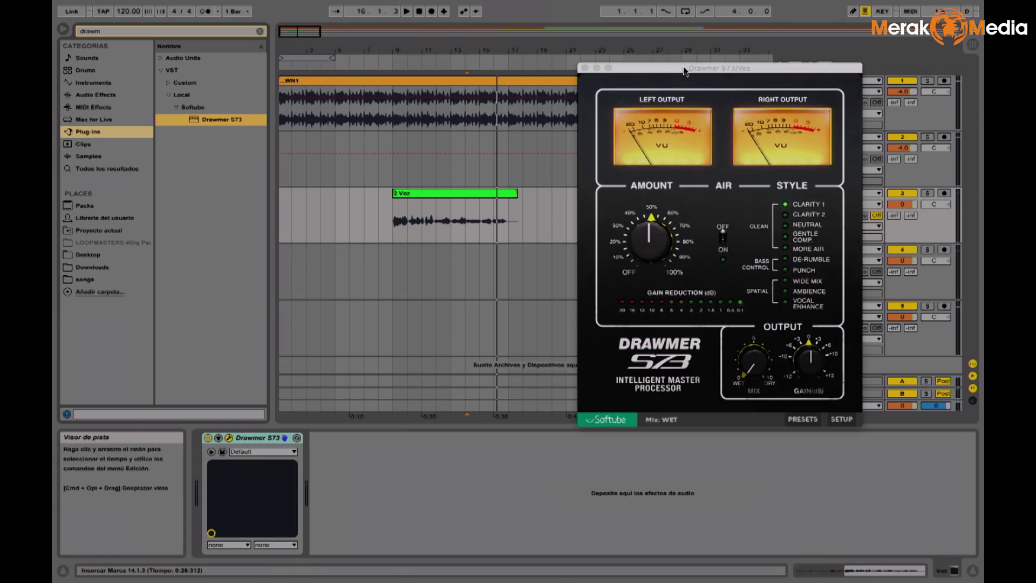
drag(684, 71, 642, 50)
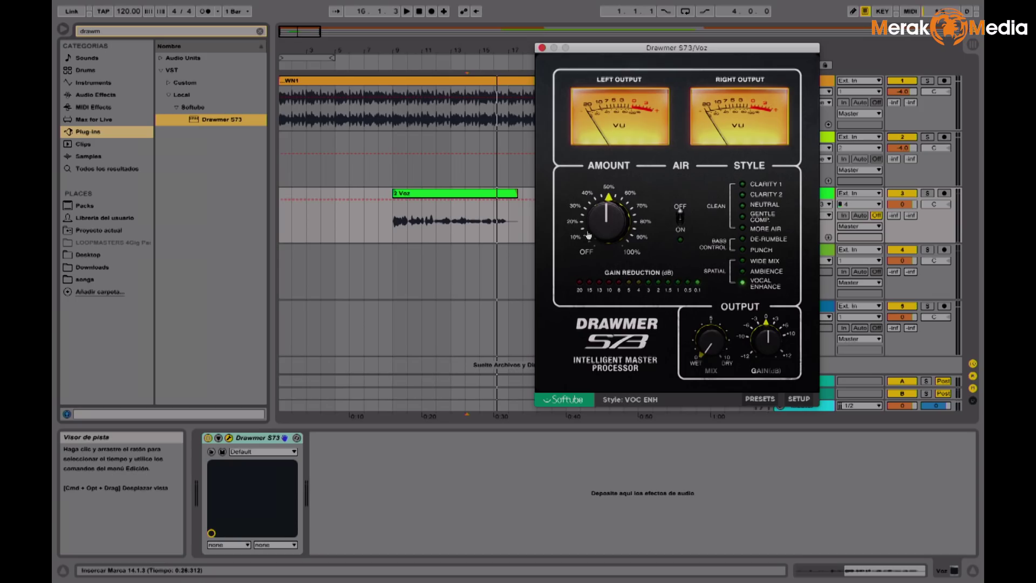
- Play the mix from bar 9 and raise the Drawmer S73 amount to 67.5
click(392, 178)
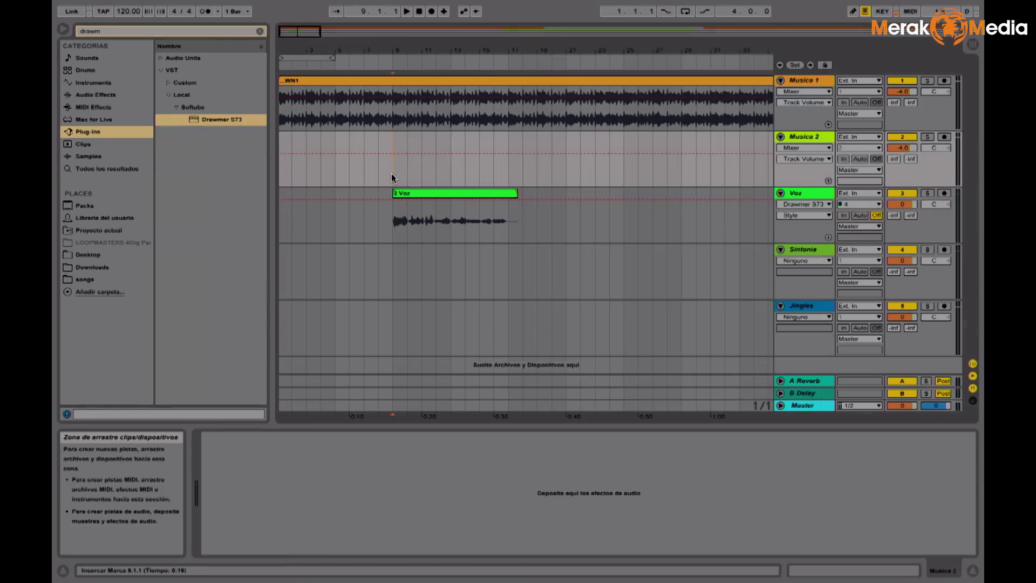
key(space)
click(386, 231)
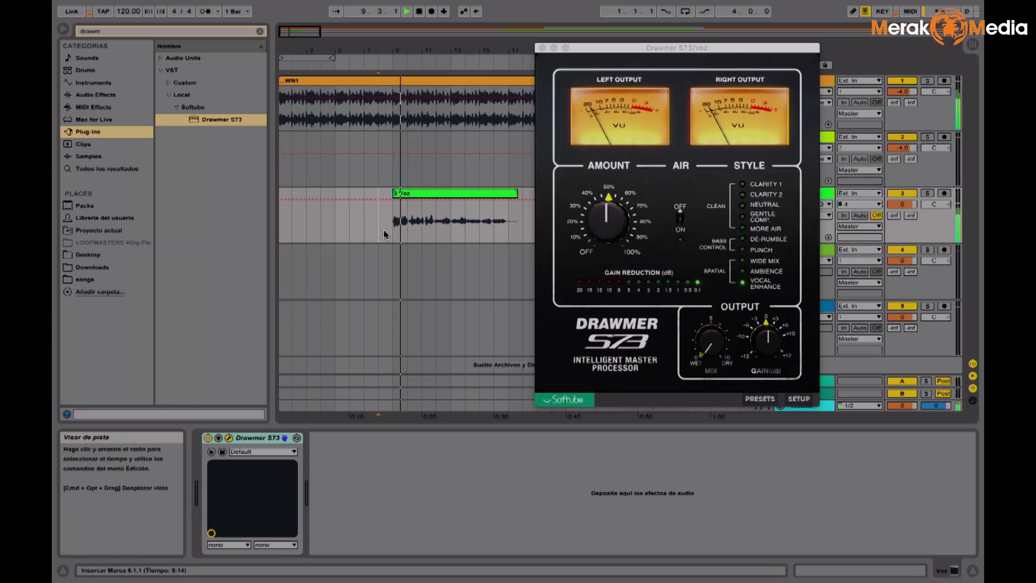
mouse_move(606, 218)
mouse_down()
mouse_move(607, 192)
mouse_move(607, 202)
mouse_up()
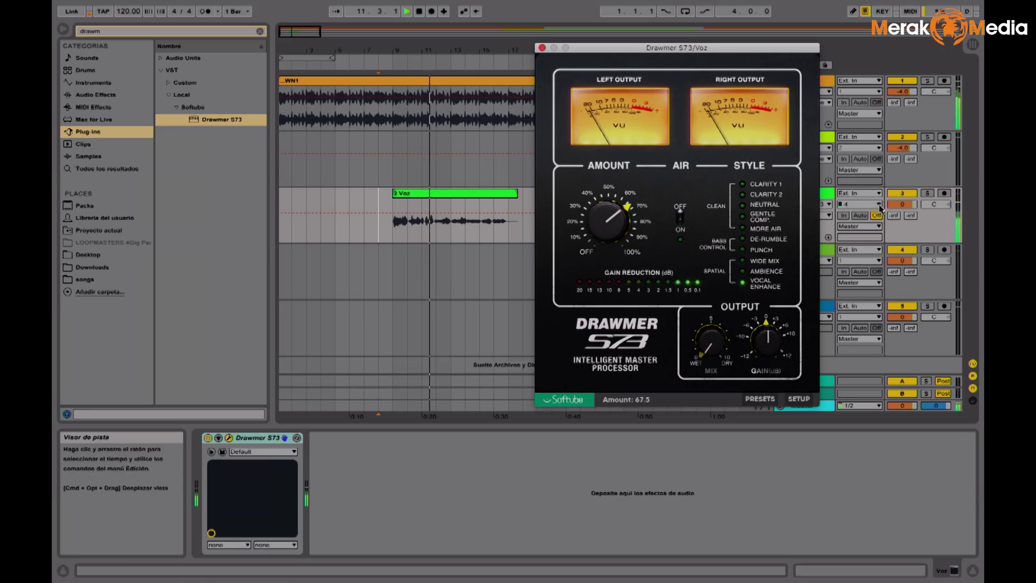
- Solo the Voz track, stop playback and loop the arrangement over the voice clip
click(927, 193)
key(space)
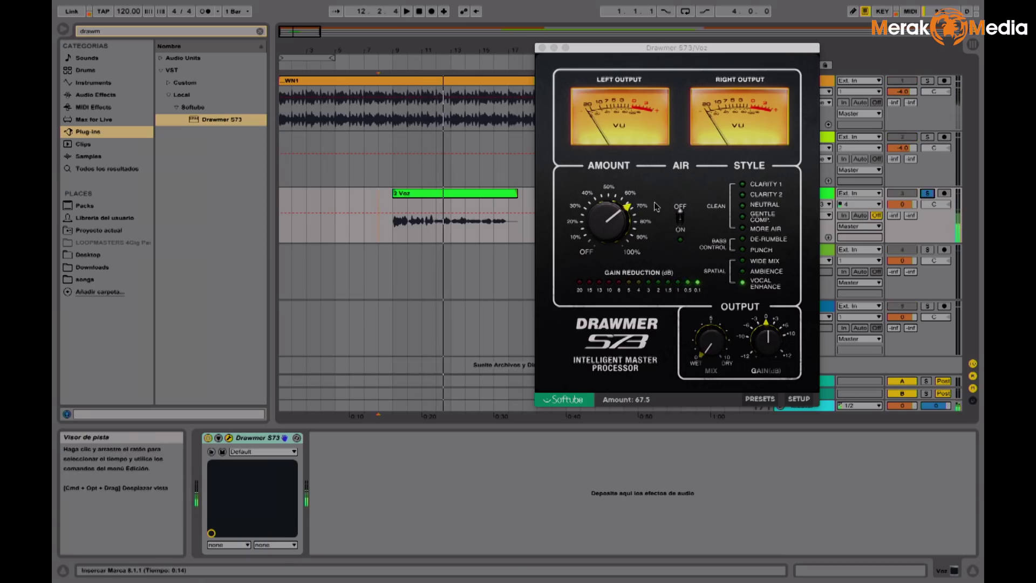
click(445, 193)
key(super+l)
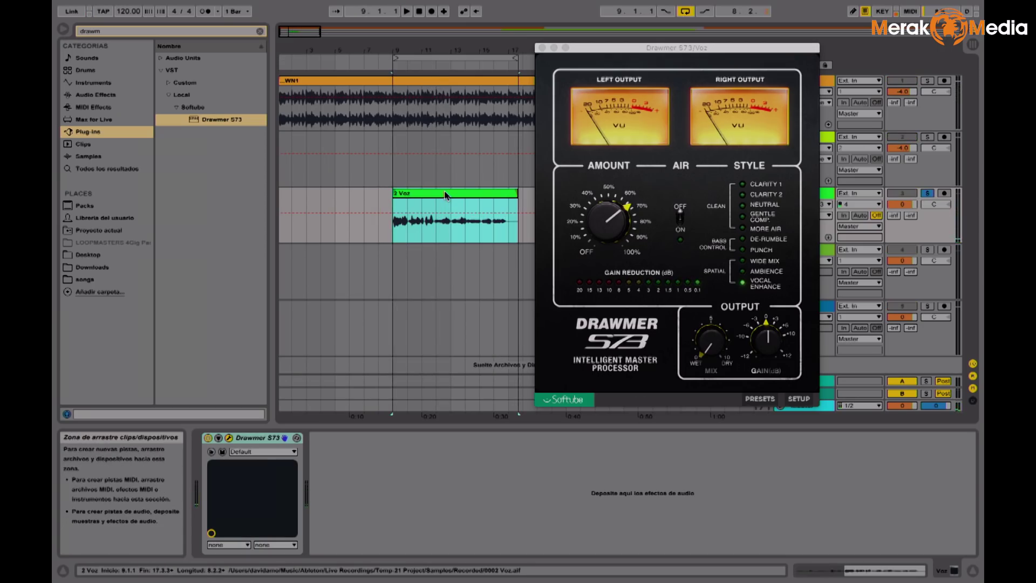
- Set the Drawmer S73 amount to 42.9 while auditioning the looped voice, and close the plug-in window
key(space)
drag(615, 238, 587, 174)
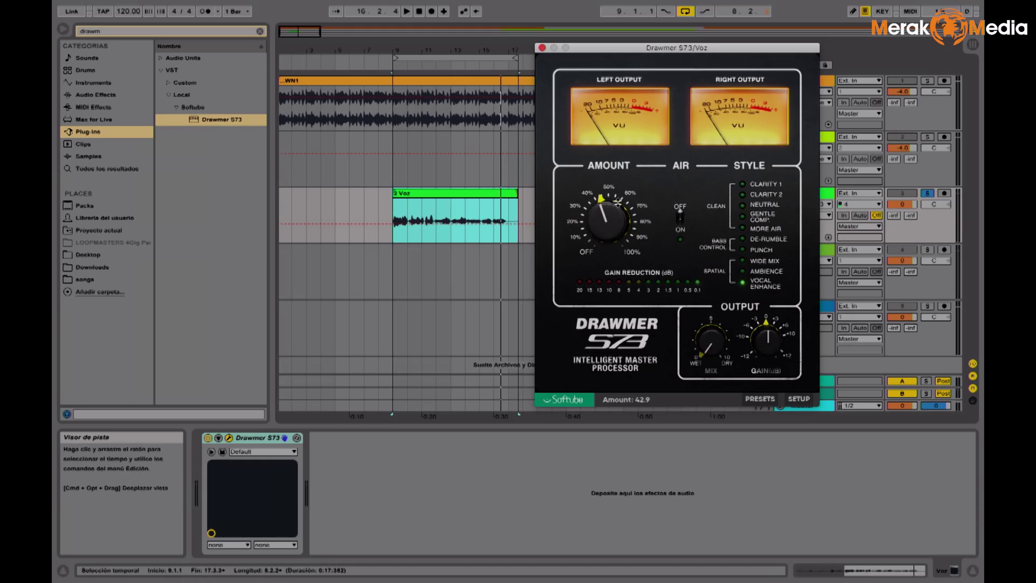
click(542, 49)
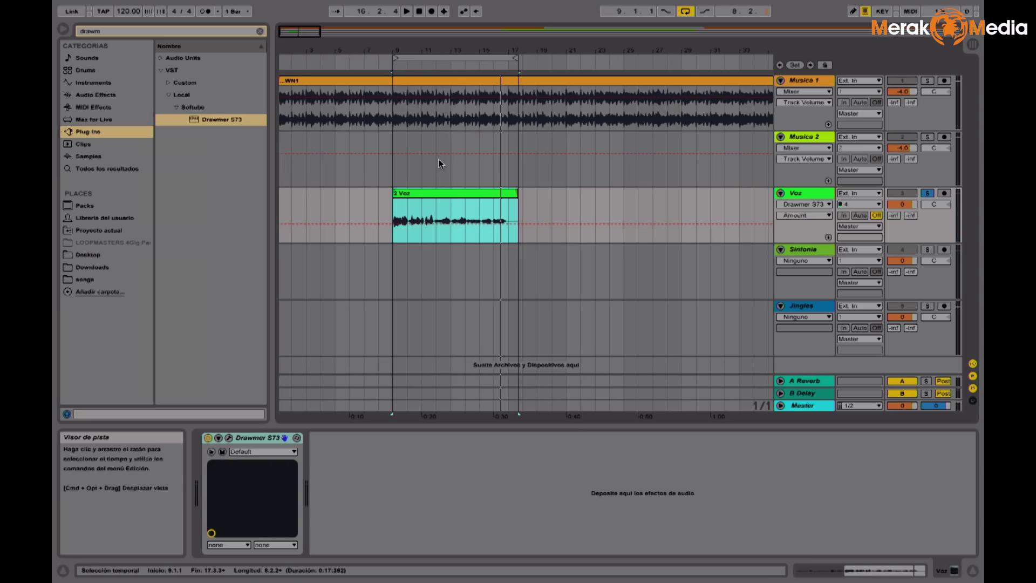
- Search the plug-ins for "red" and add the Red 3 Compressor to the Voz track
click(179, 31)
key(BackSpace)
key(BackSpace)
key(BackSpace)
key(BackSpace)
key(BackSpace)
text(red)
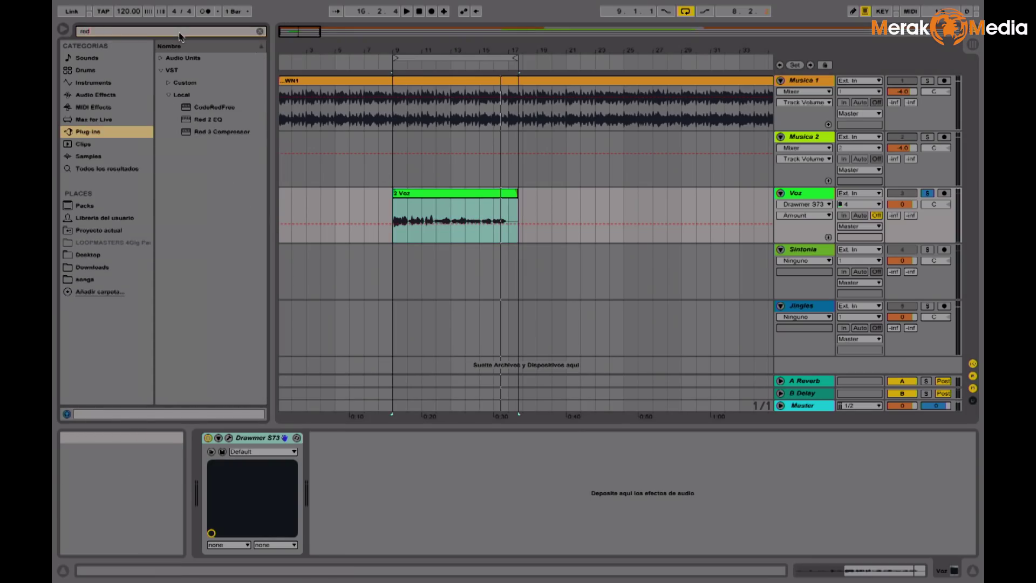
click(215, 132)
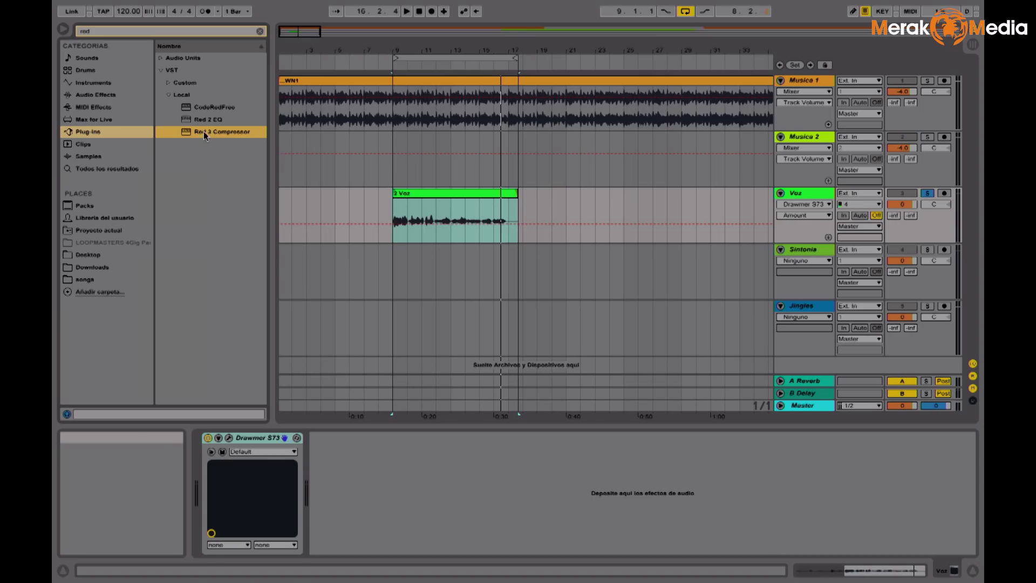
drag(356, 206, 355, 204)
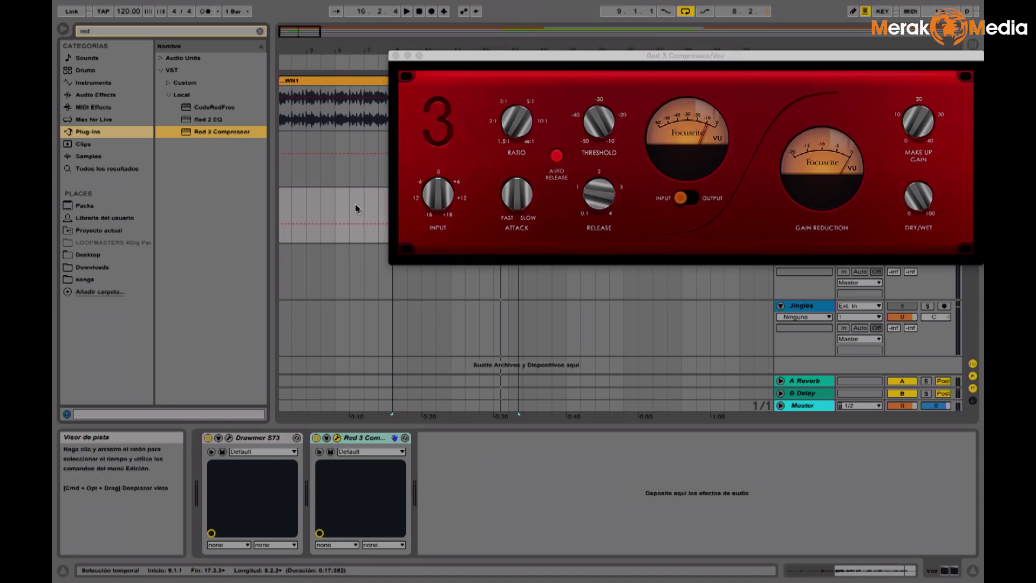
- Place the Red 3 Compressor before the Drawmer S73 in the Voz device chain
click(376, 436)
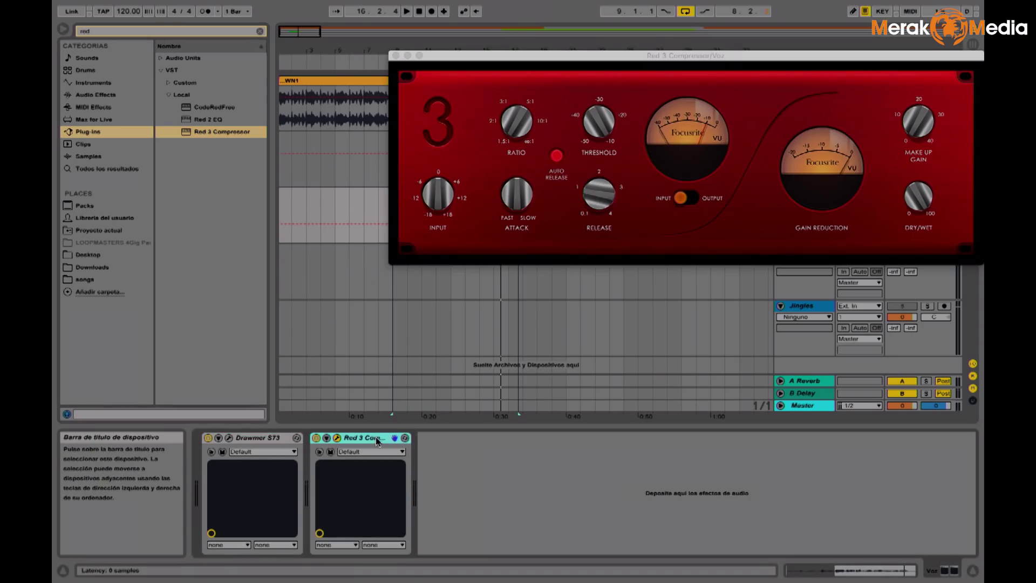
drag(231, 444, 395, 440)
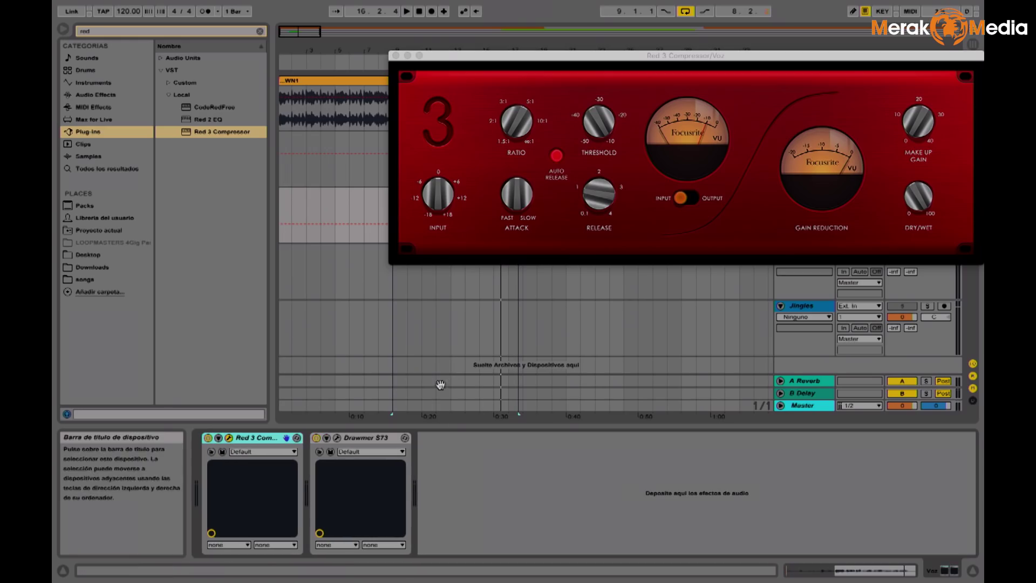
drag(685, 57, 605, 128)
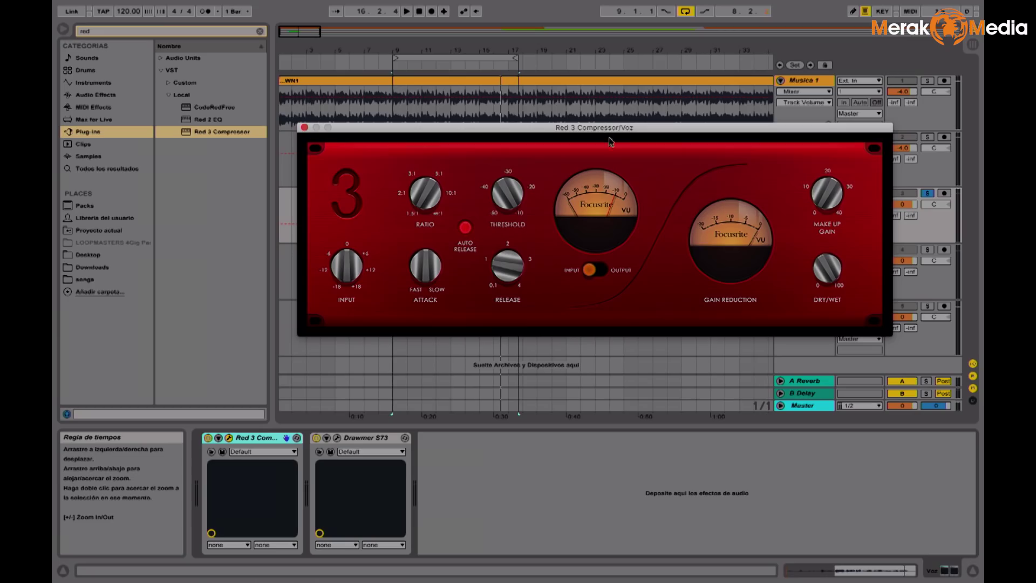
- Raise the Red 3 Compressor's make-up gain slightly while the looped voice plays, then close its window and stop playback
key(space)
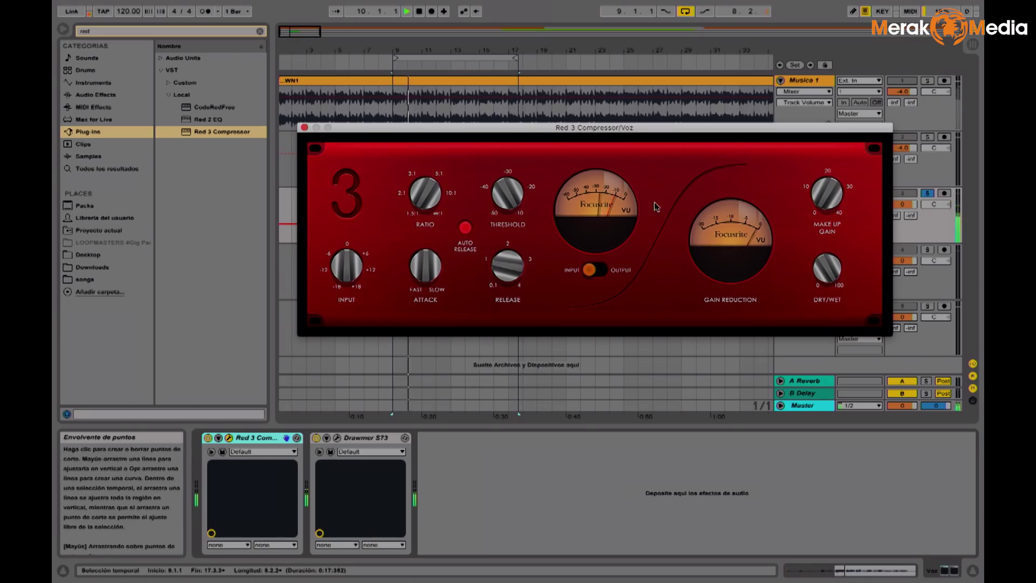
drag(826, 187, 825, 178)
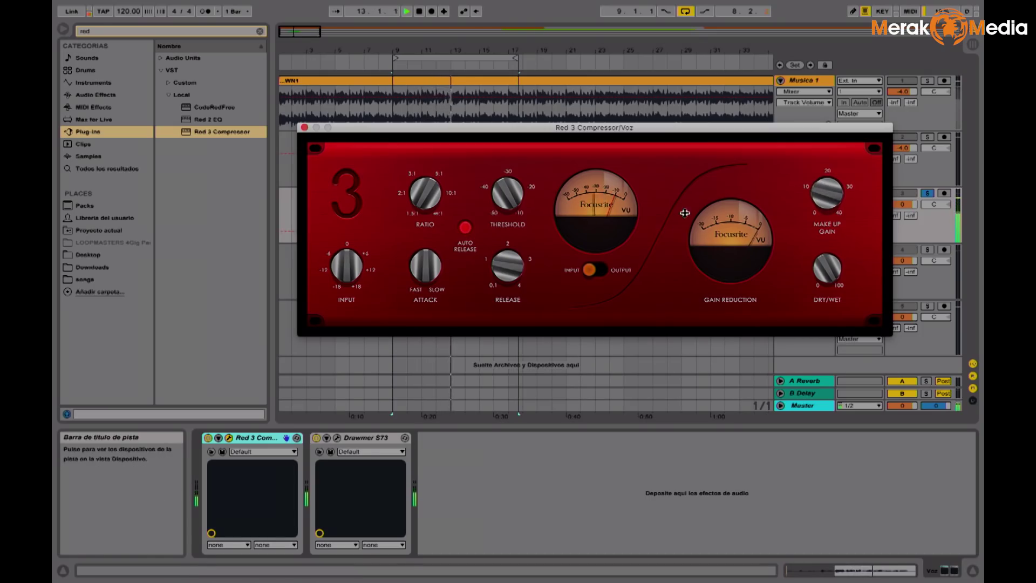
drag(826, 193, 825, 190)
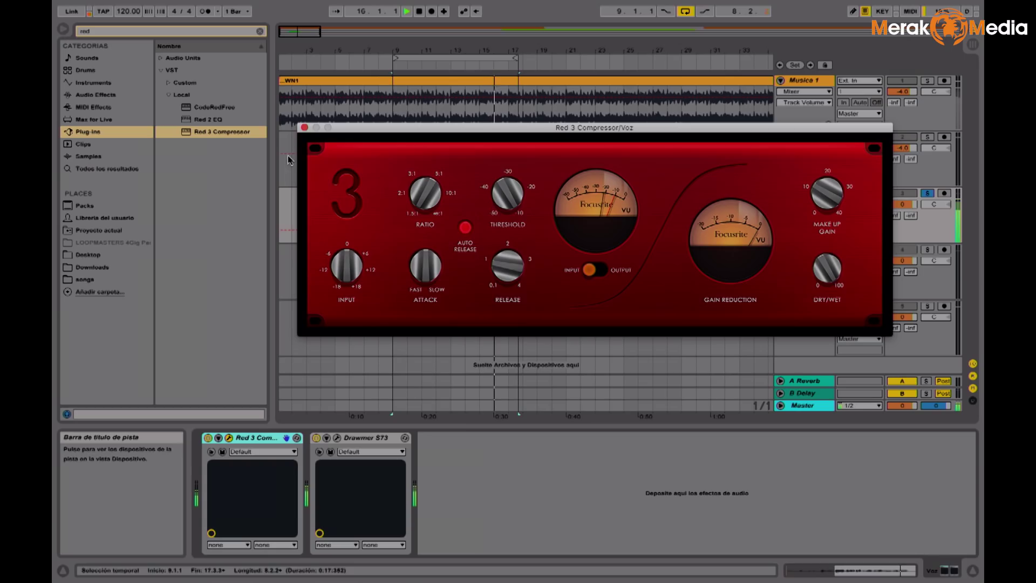
click(304, 128)
click(413, 195)
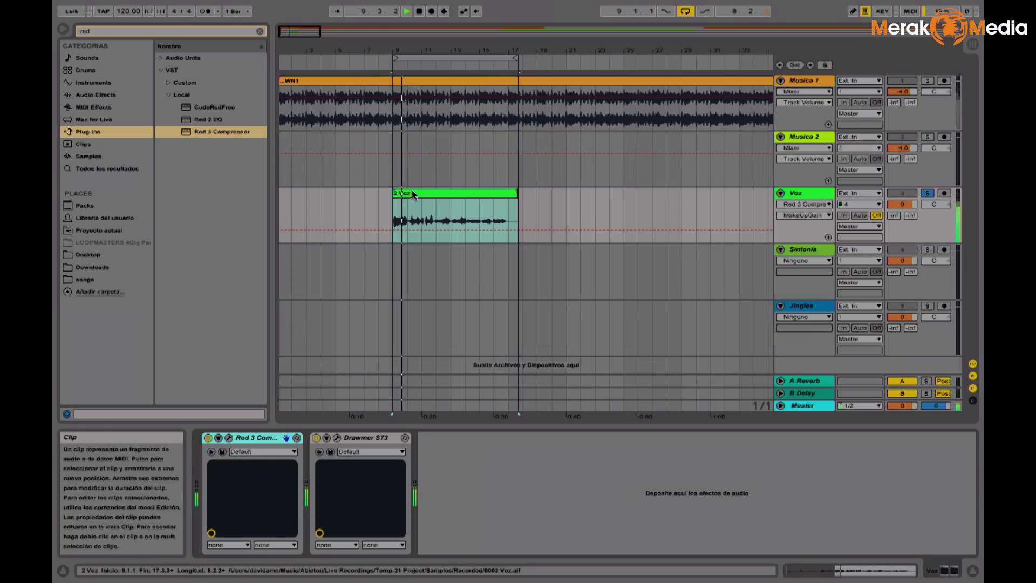
key(space)
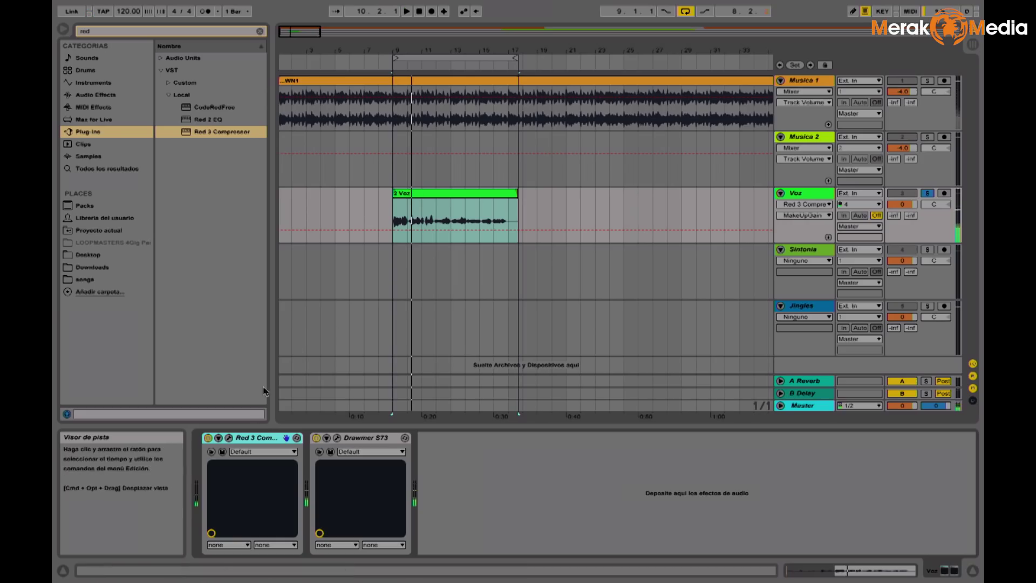
- Group the Red 3 Compressor and Drawmer S73 into one Audio Effect Rack
click(370, 438)
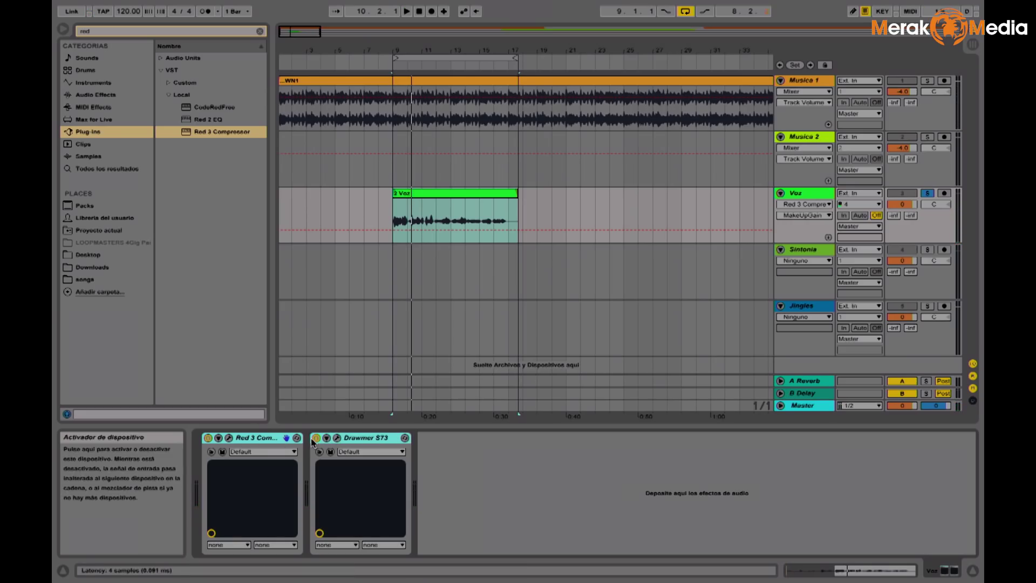
key(ctrl+g)
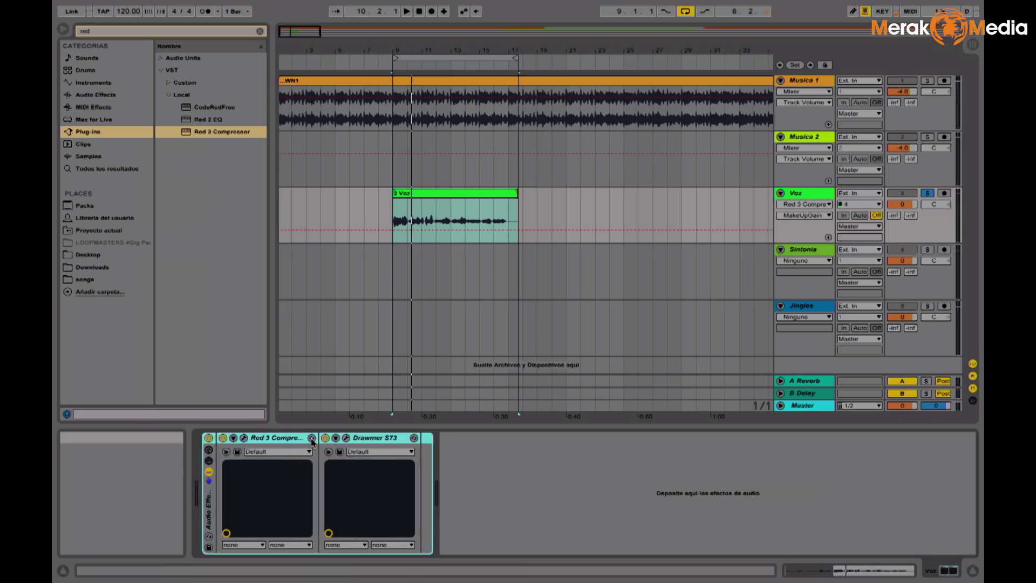
- Play the looped, soloed voice and compare it with the Audio Effect Rack bypassed and active, leaving the rack on
click(209, 438)
click(209, 438)
click(208, 438)
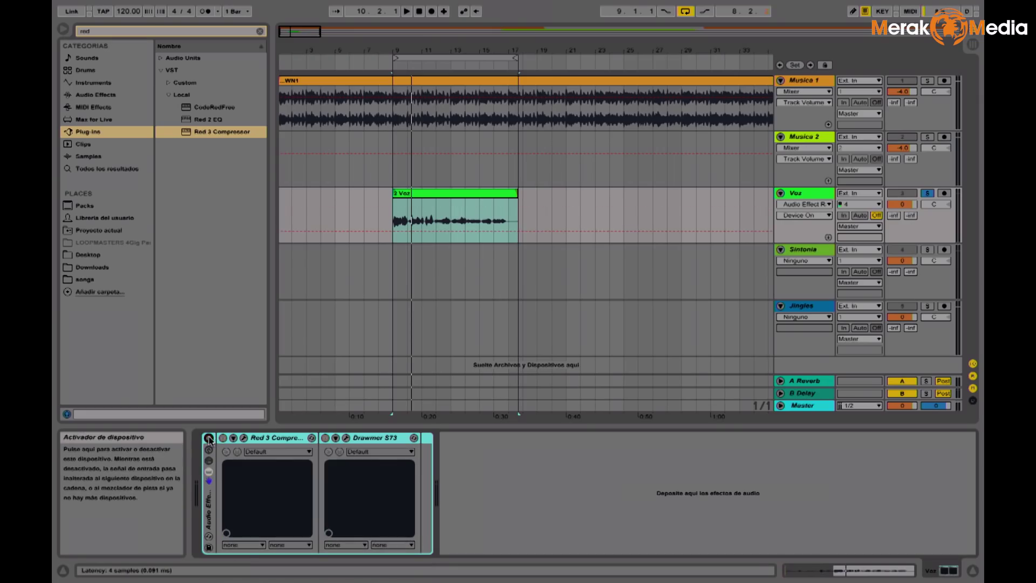
click(209, 439)
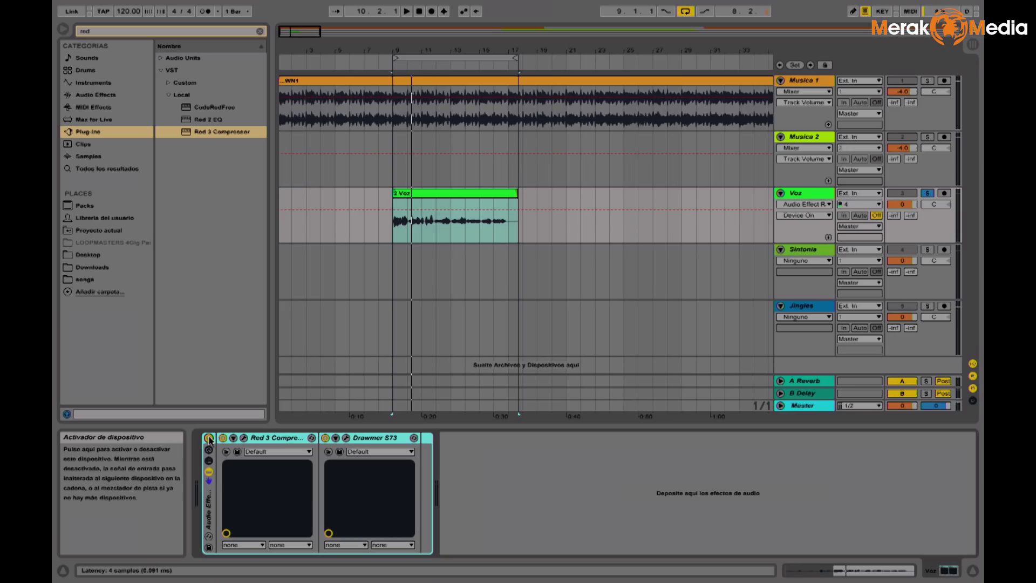
key(space)
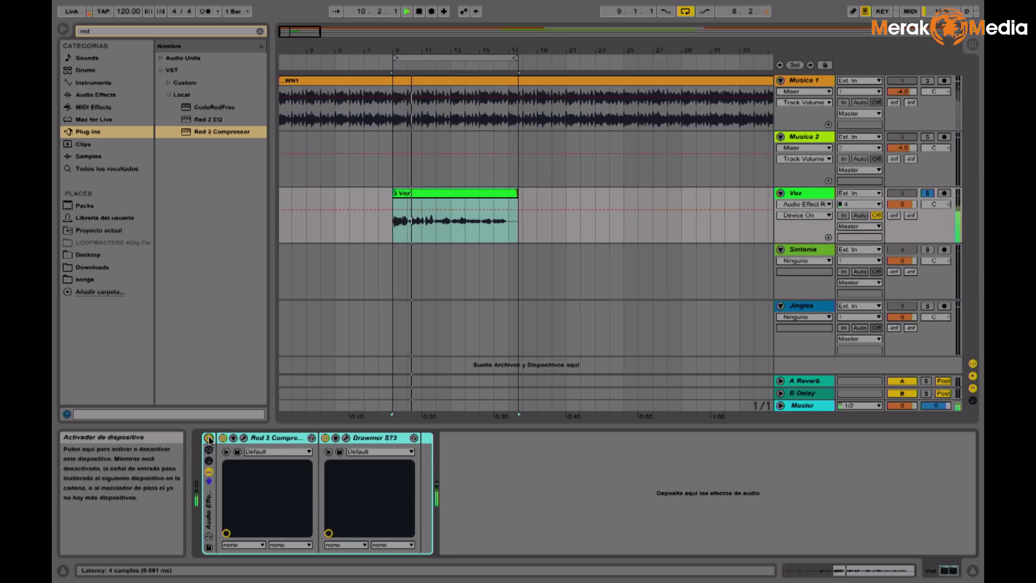
click(209, 438)
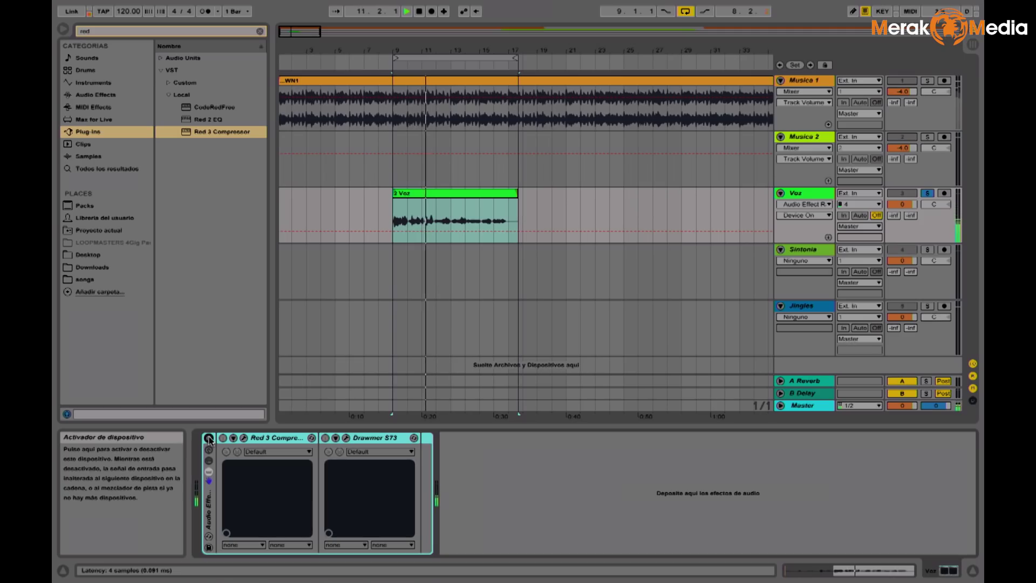
click(209, 439)
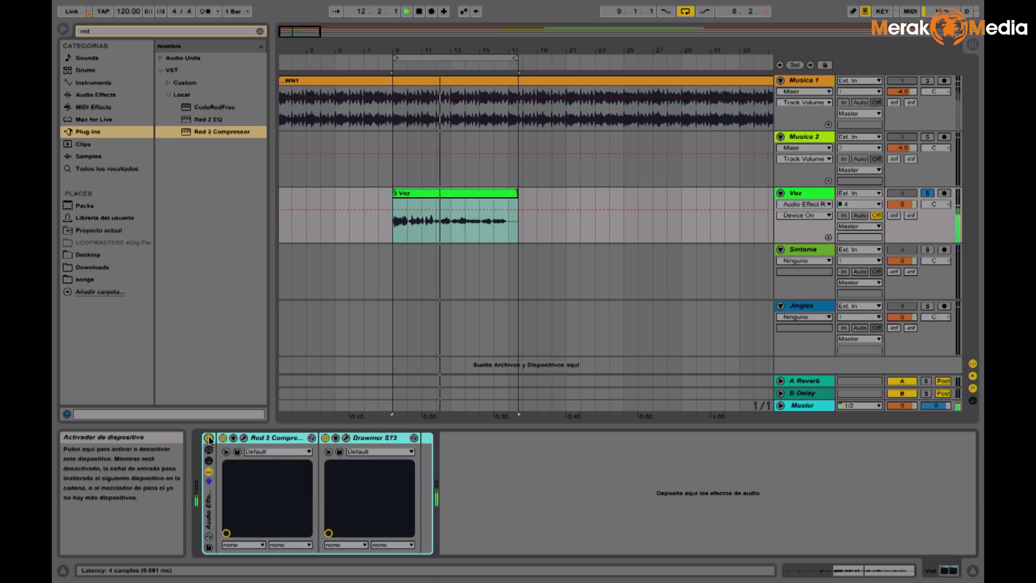
click(209, 438)
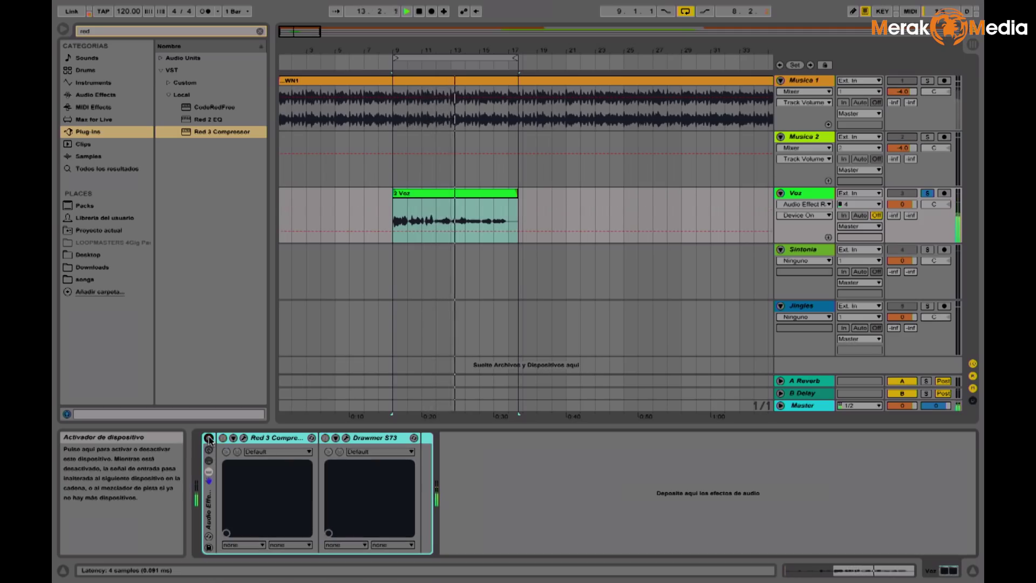
click(208, 438)
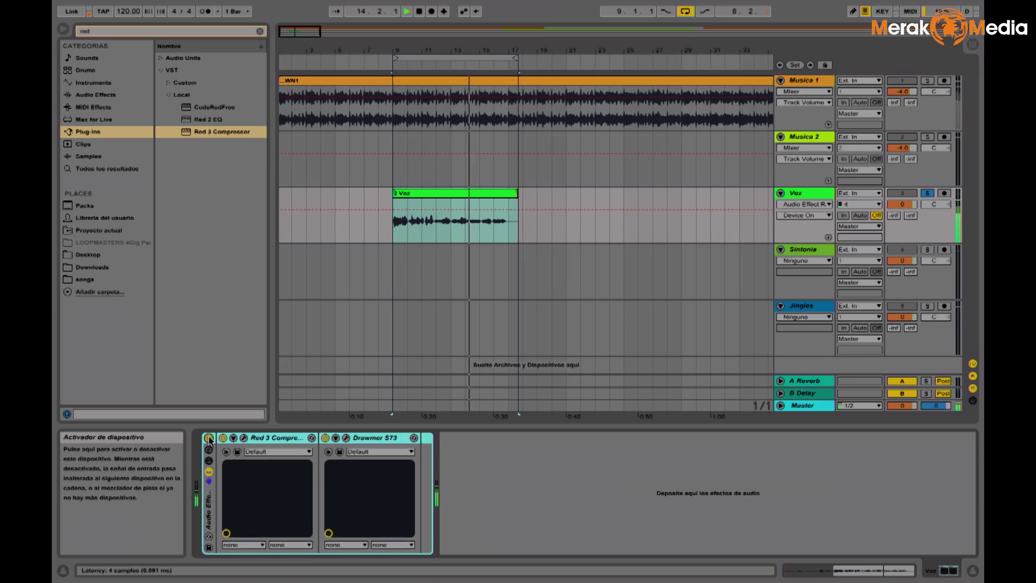
click(209, 438)
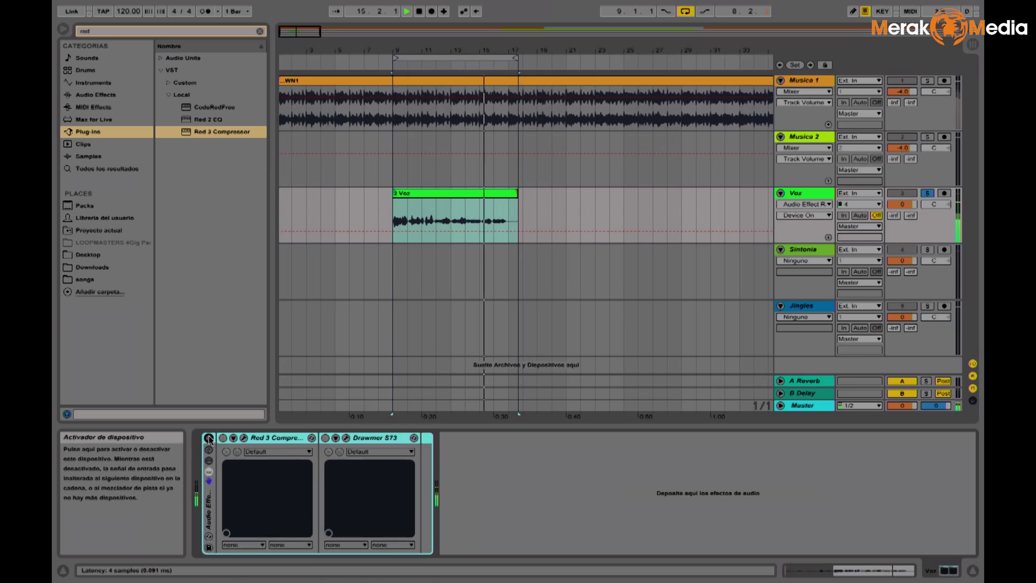
click(209, 438)
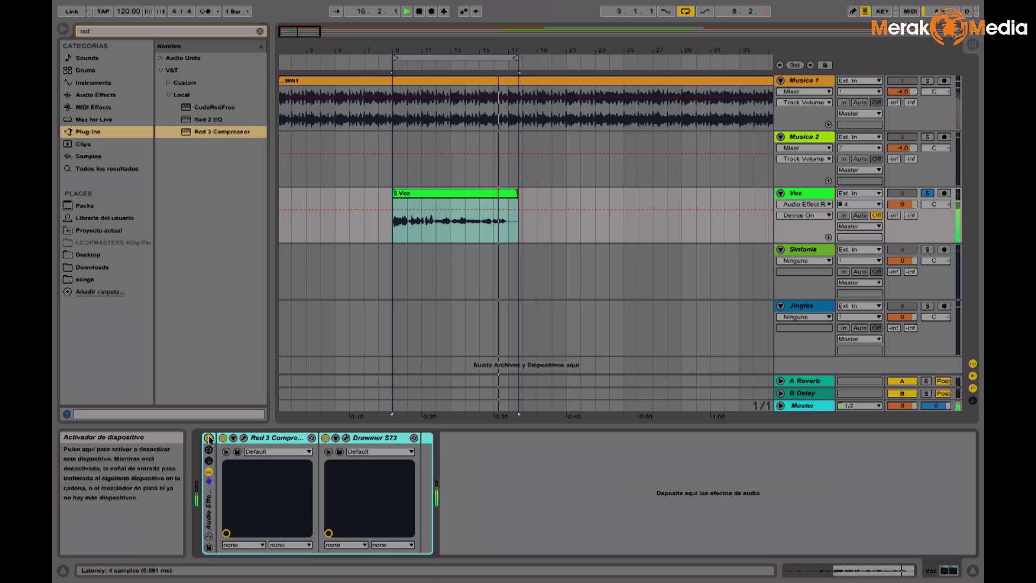
click(209, 438)
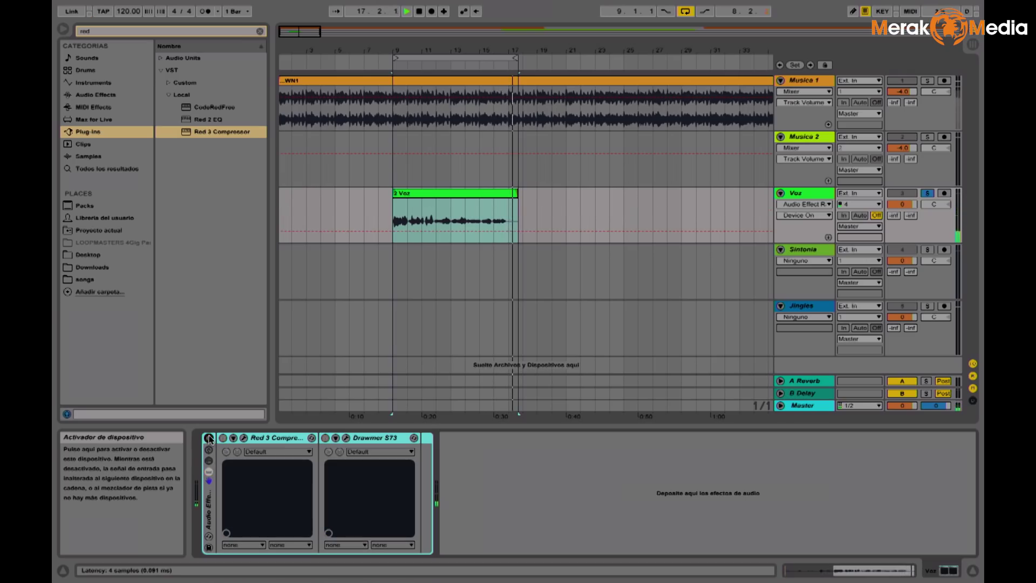
click(208, 438)
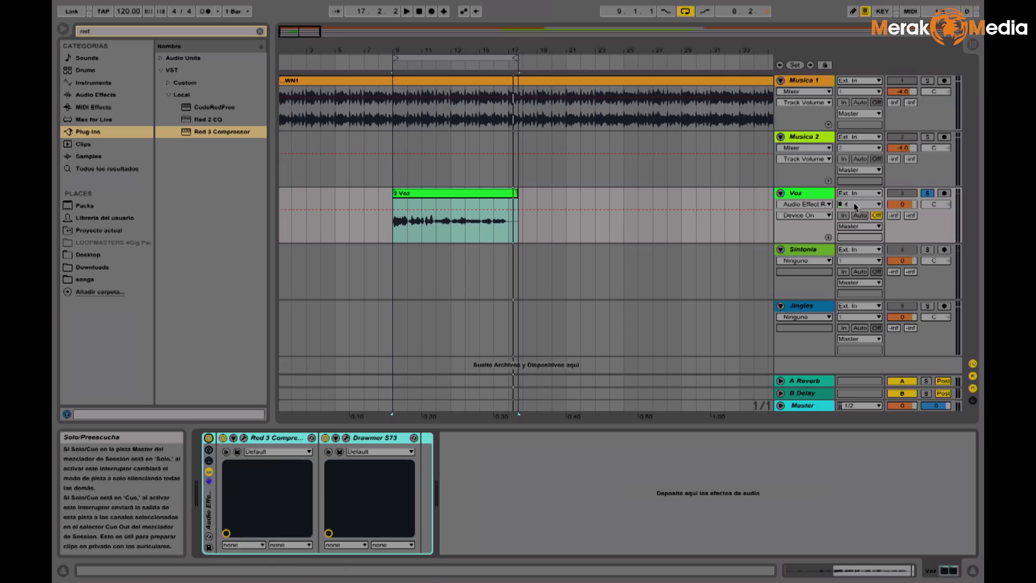
- Add the Red 2 EQ plug-in to the Voz track after the Audio Effect Rack and move its window clear of the Musica tracks
click(211, 120)
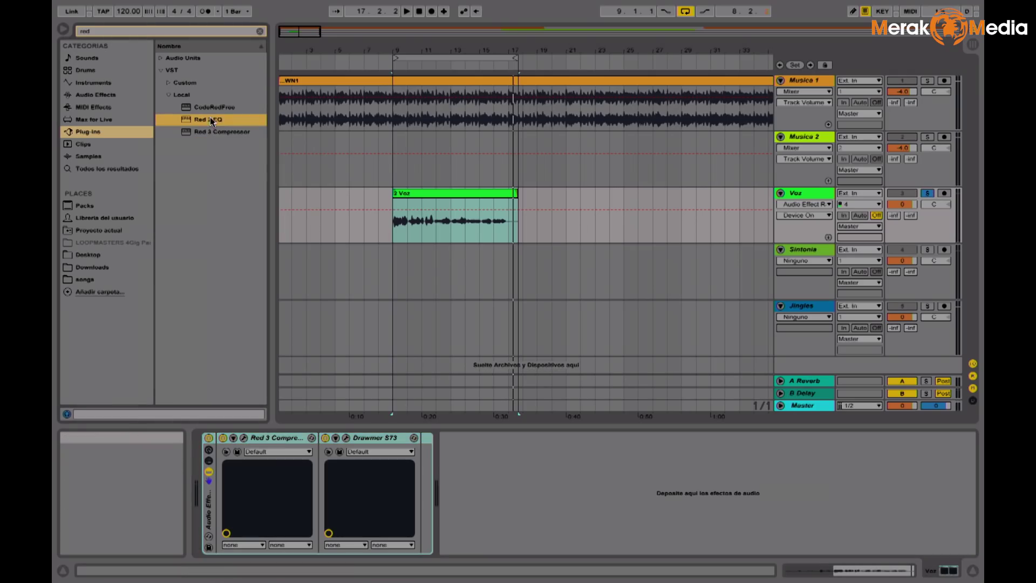
drag(456, 478, 456, 475)
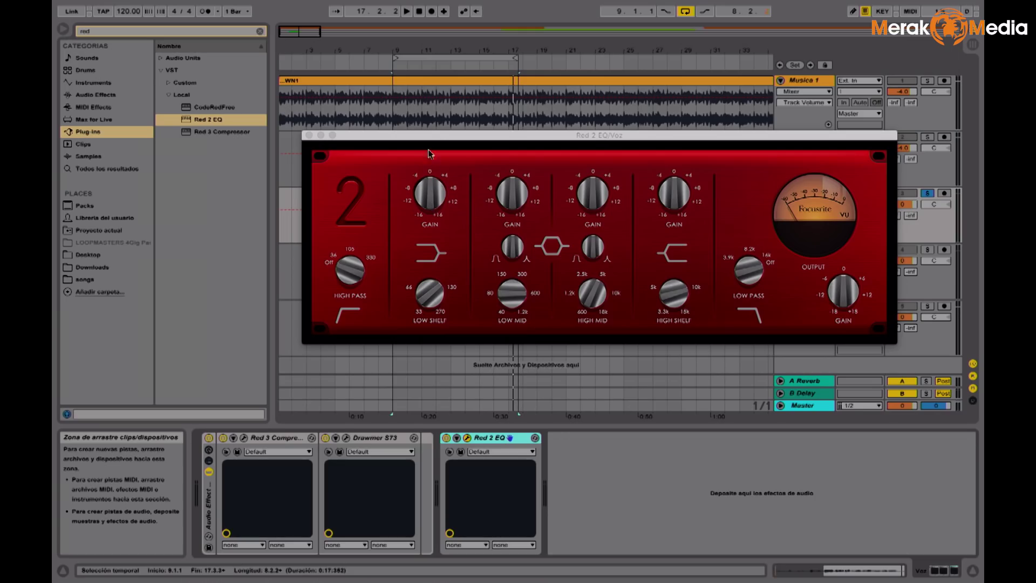
drag(431, 138, 456, 182)
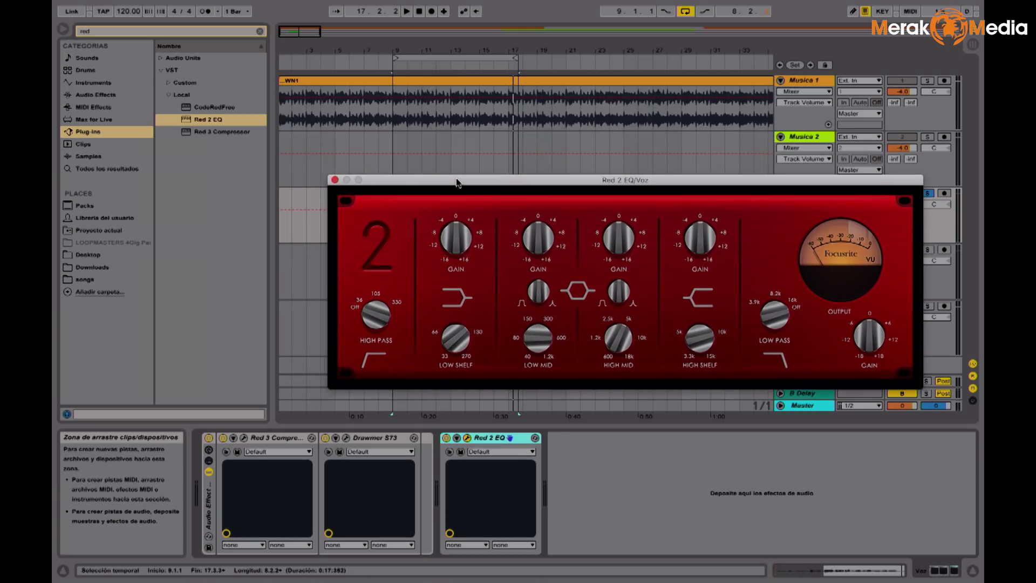
- Boost the Red 2 EQ's high-shelf and high-mid gains moderately while the looped voice plays
key(space)
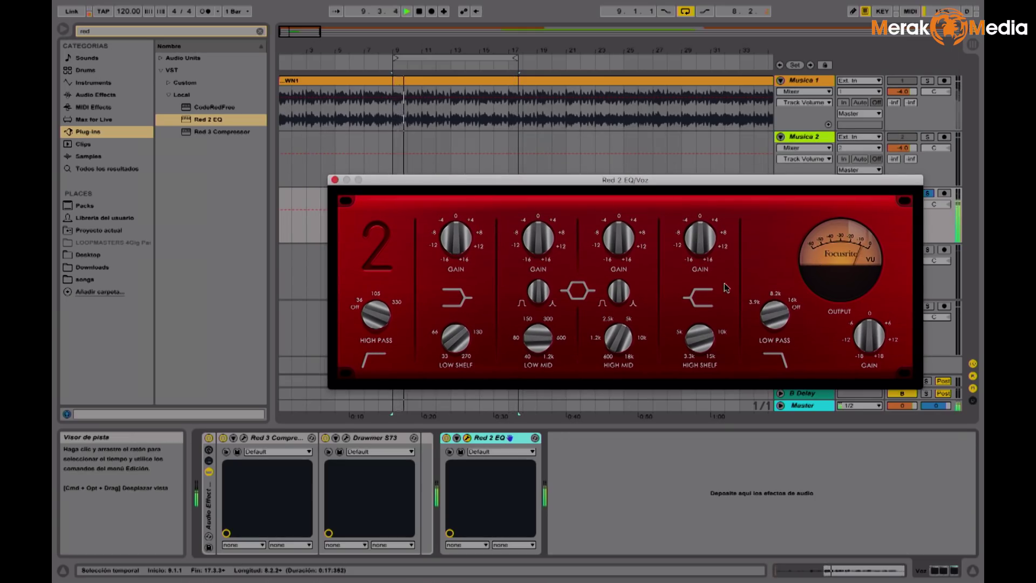
drag(883, 333, 879, 330)
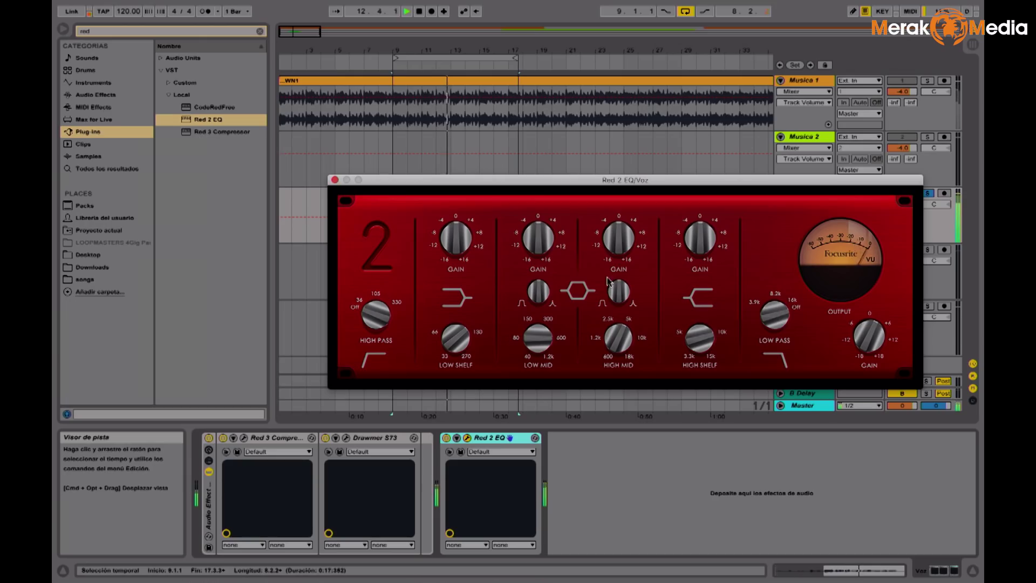
drag(706, 241, 703, 226)
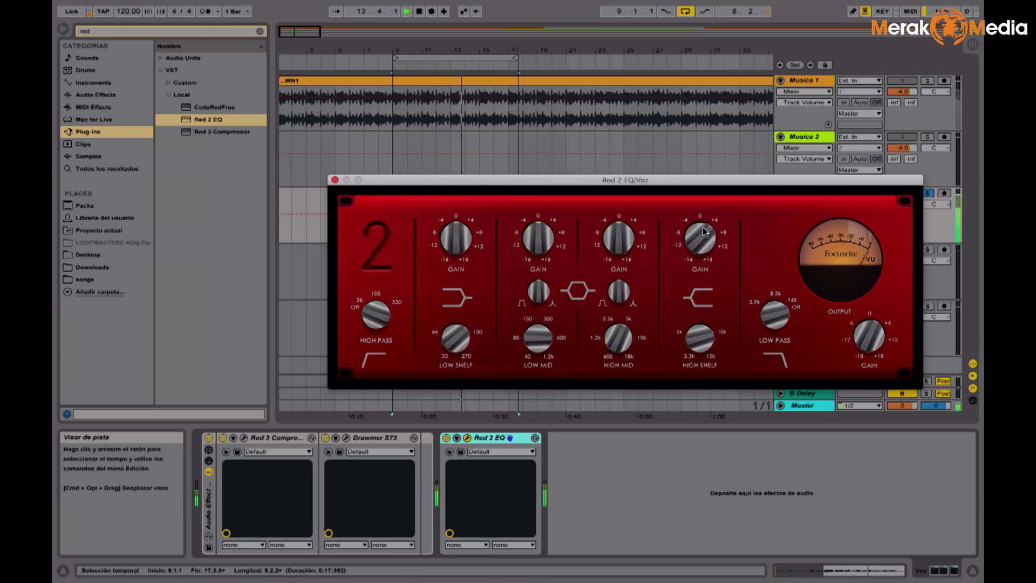
drag(619, 231, 620, 218)
drag(619, 353, 616, 349)
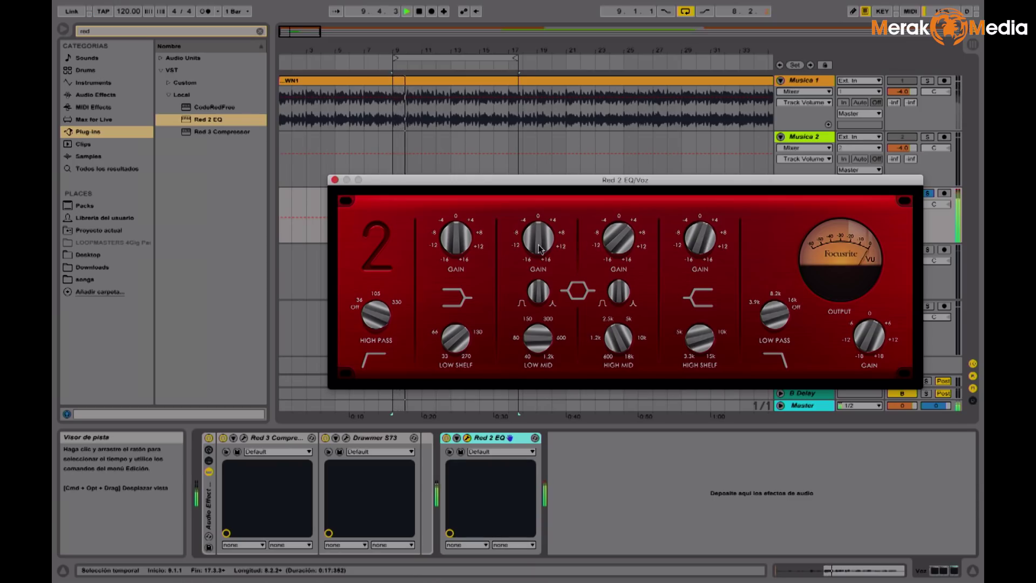
- Boost the Red 2 EQ's low-mid gain, then adjust the low-mid frequency and the high-pass filter
drag(538, 247, 538, 239)
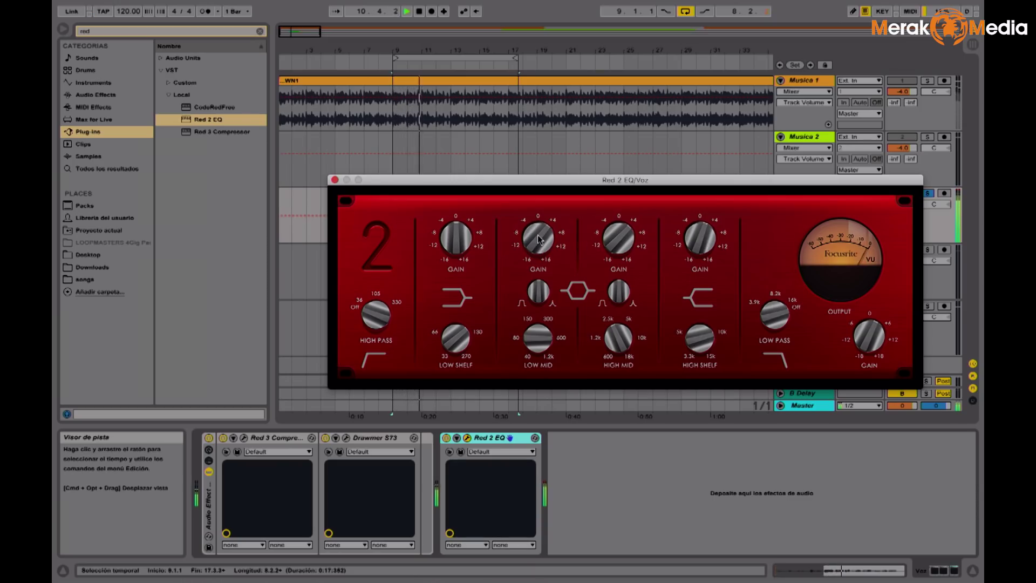
drag(547, 318, 546, 360)
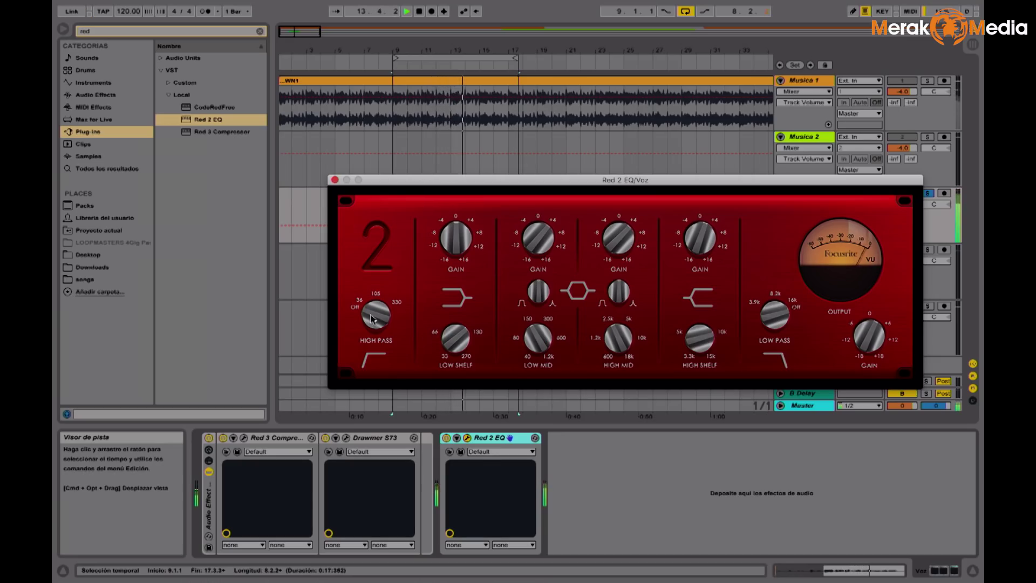
scroll(374, 292, up, 3)
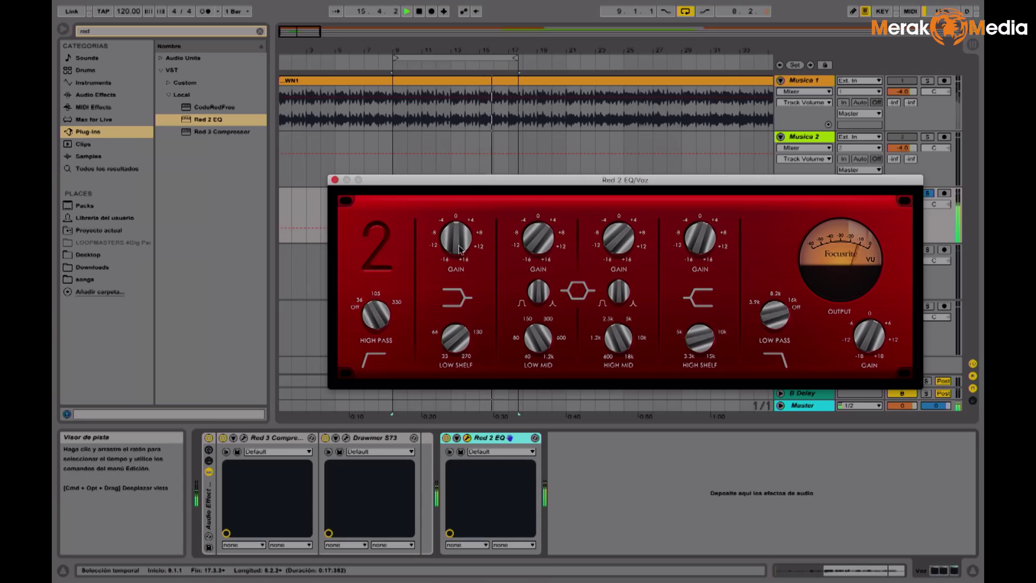
- Compare the playing voice with the Red 2 EQ bypassed and active, leave the EQ on and close its window
key(space)
key(space)
click(447, 441)
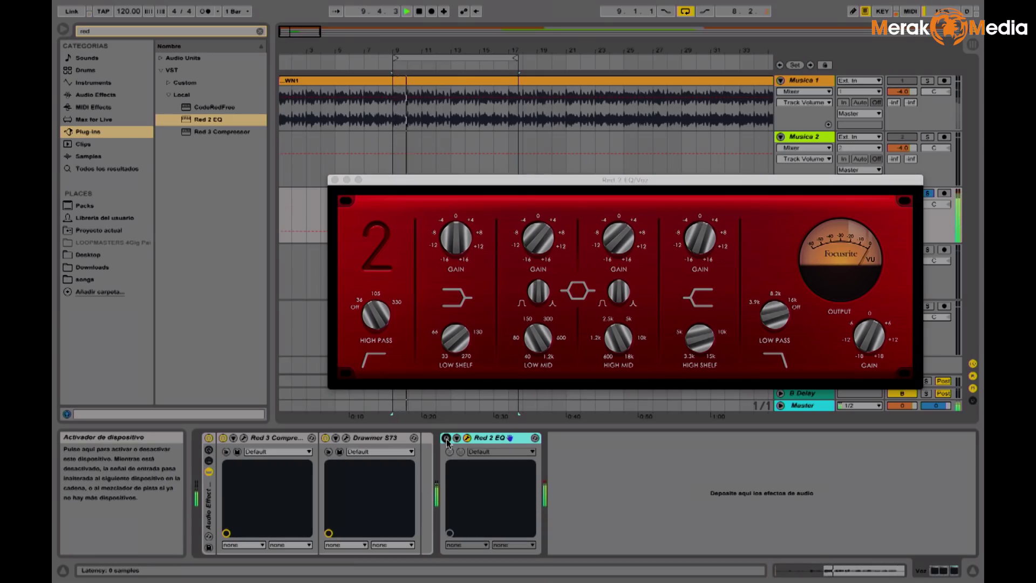
click(447, 438)
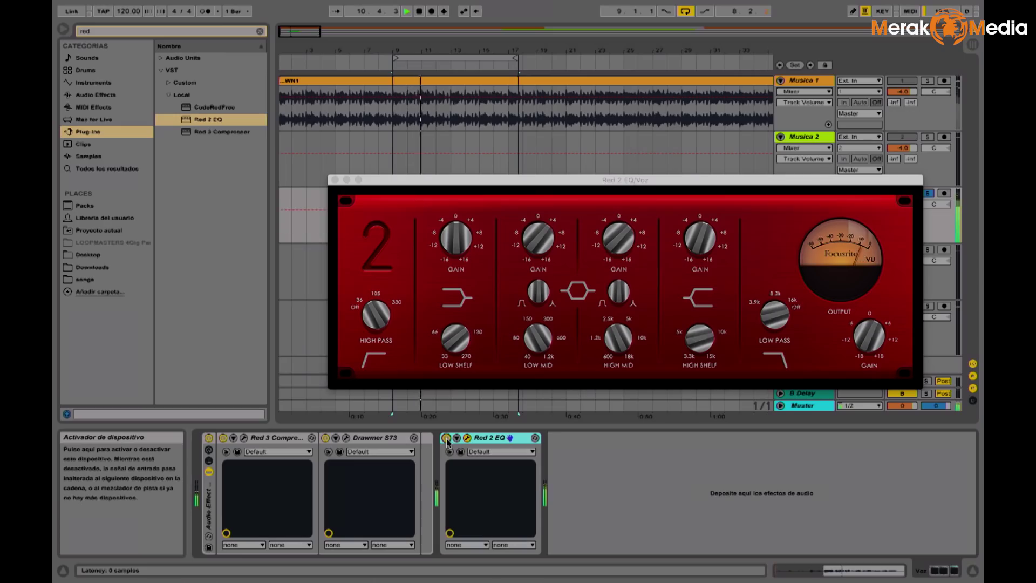
click(447, 439)
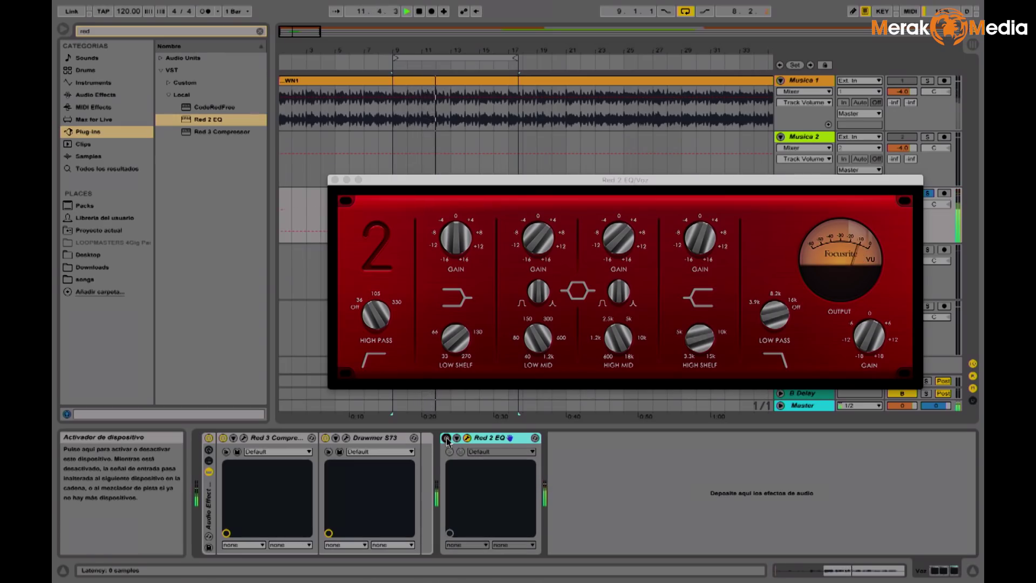
click(446, 439)
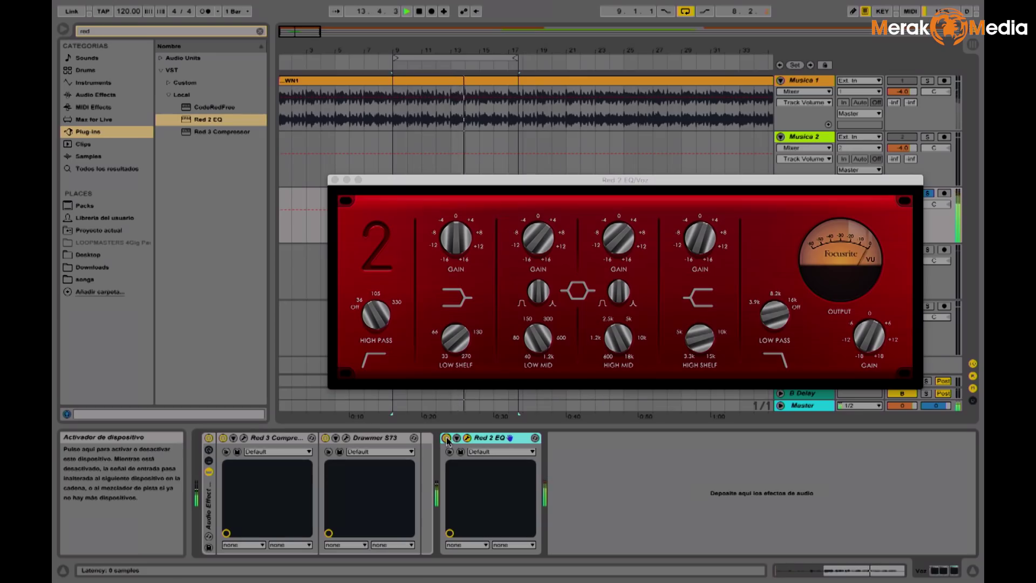
click(447, 439)
click(447, 439)
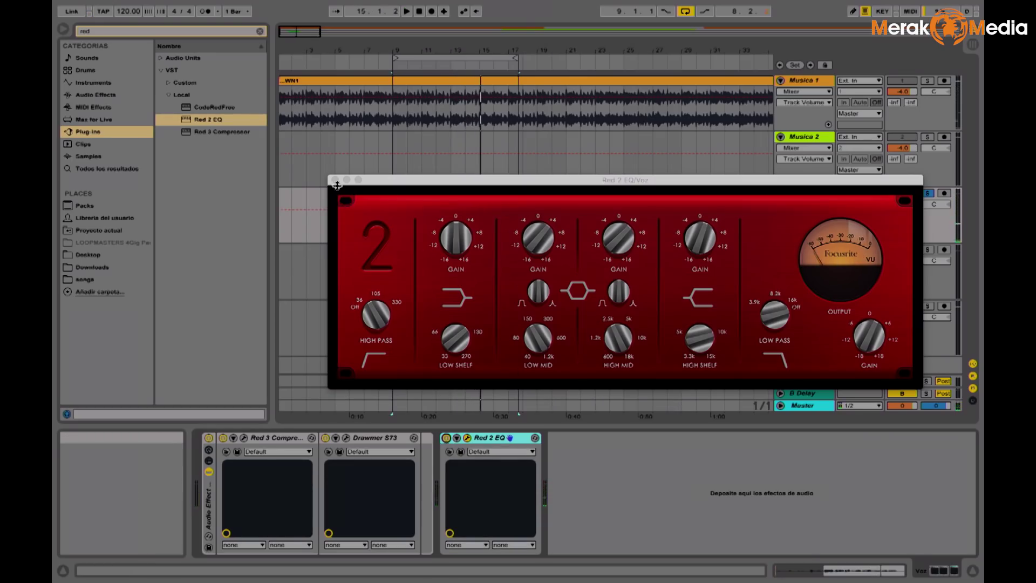
click(336, 180)
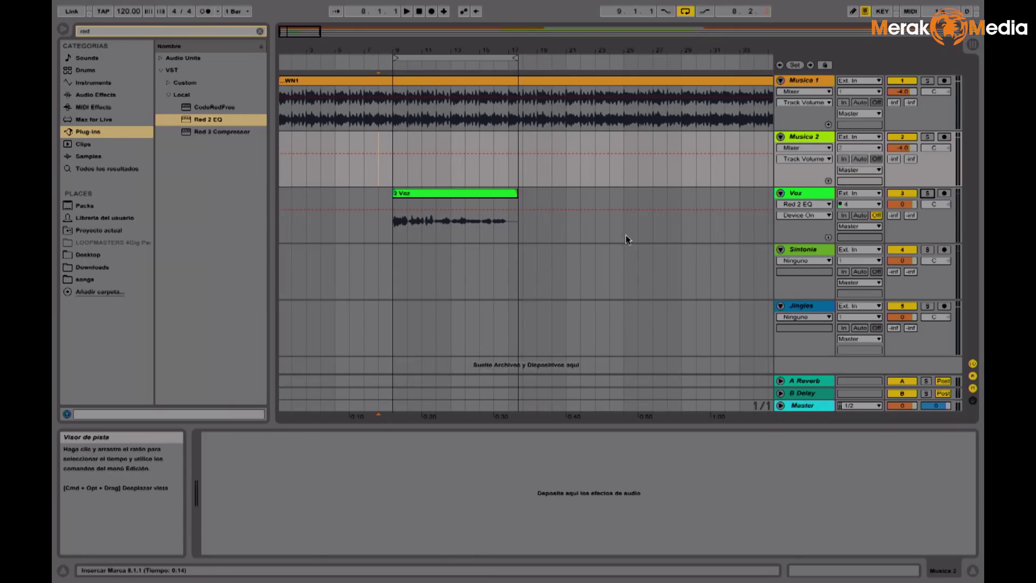
- Play the mix from just before the voice clip and move the Red 2 EQ into the Audio Effect Rack after the Drawmer S73
click(376, 229)
key(space)
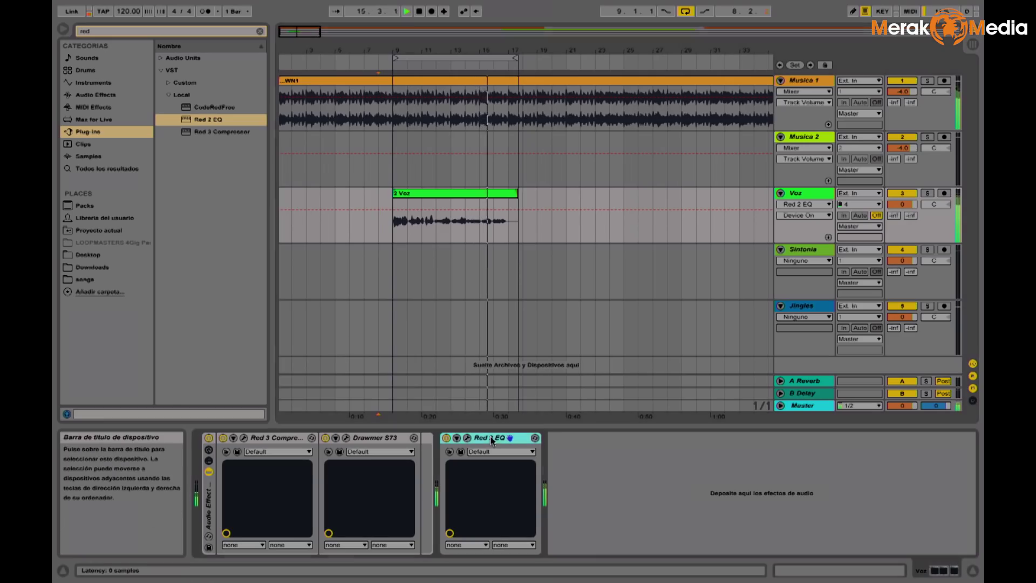
drag(486, 437, 414, 439)
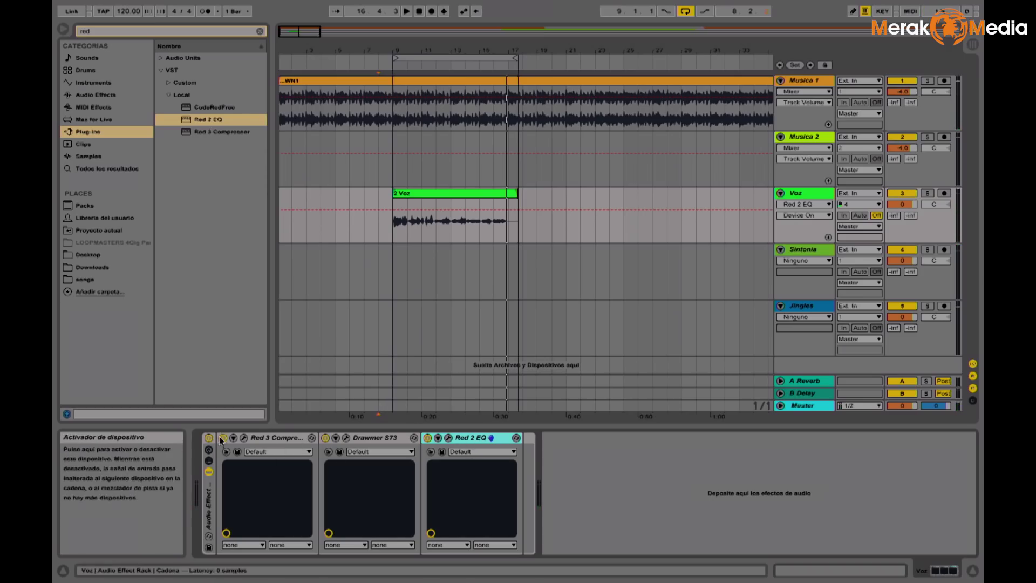
- Play the voice over the music and compare it with the whole three-effect rack bypassed and active, leaving the rack on
key(space)
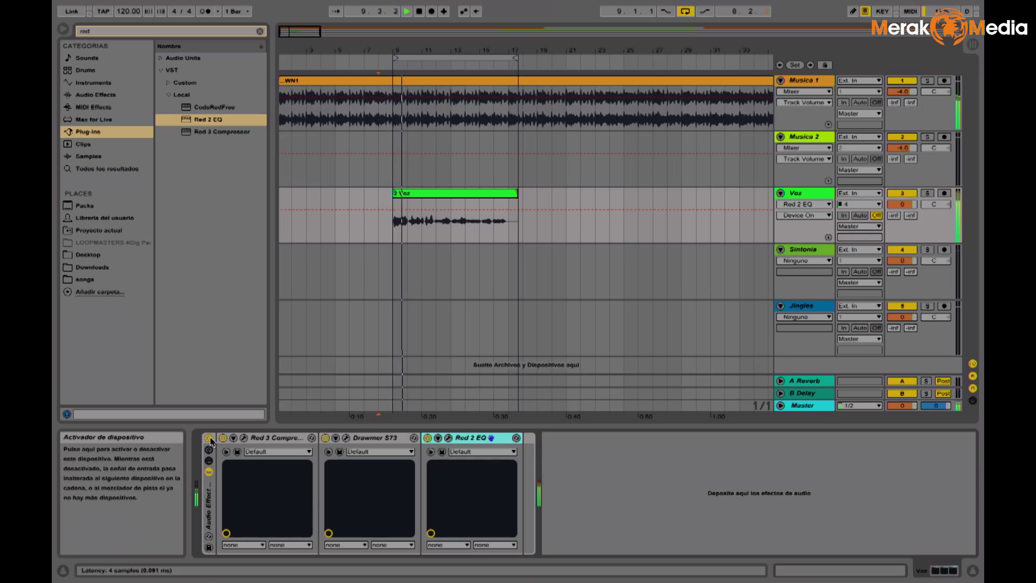
click(209, 439)
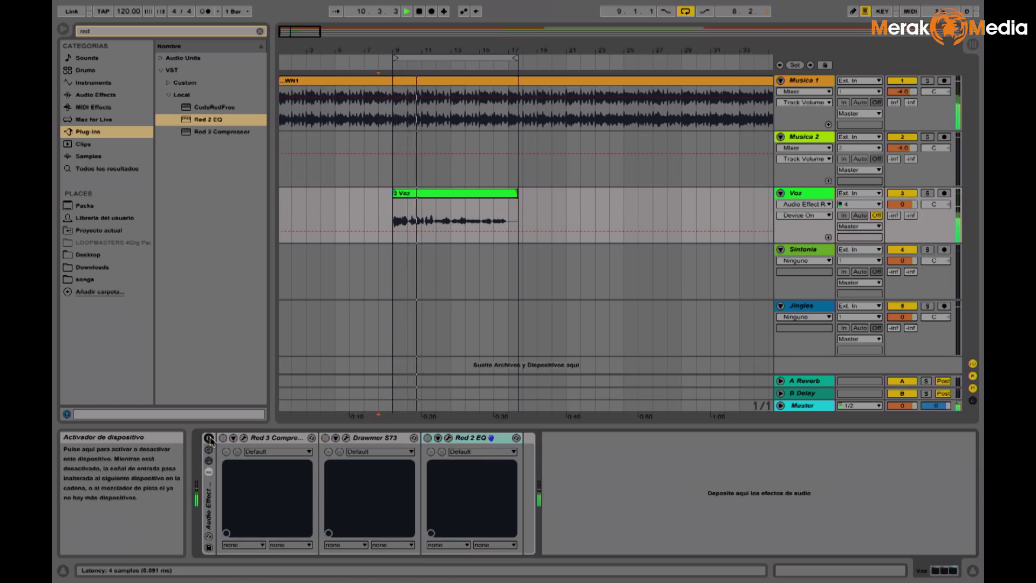
click(209, 438)
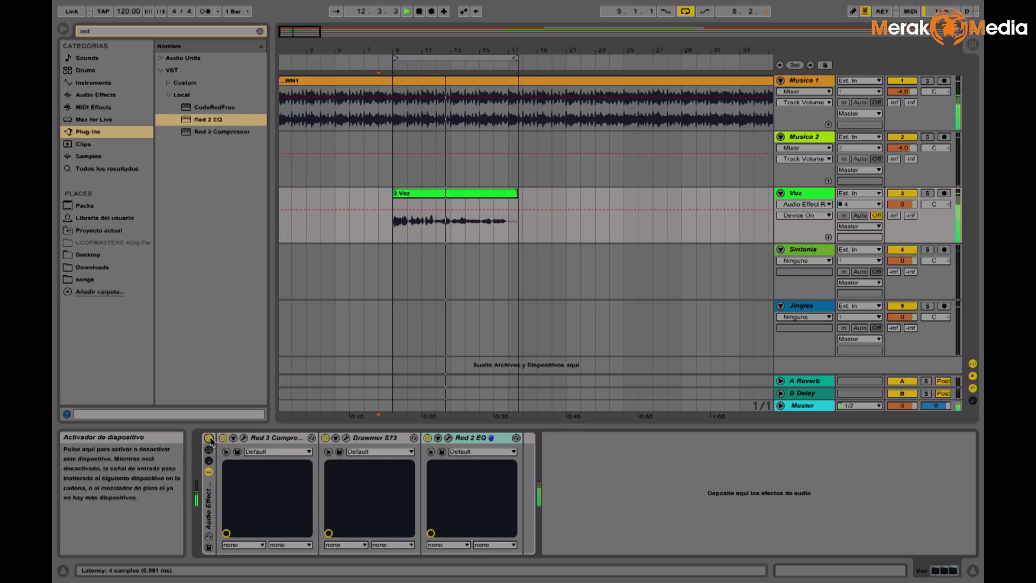
click(208, 438)
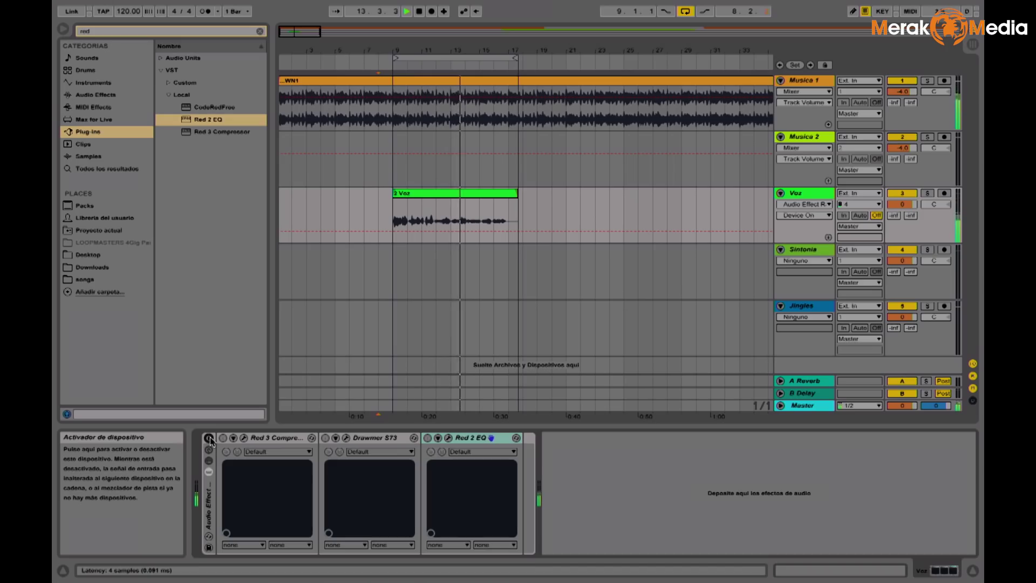
click(209, 438)
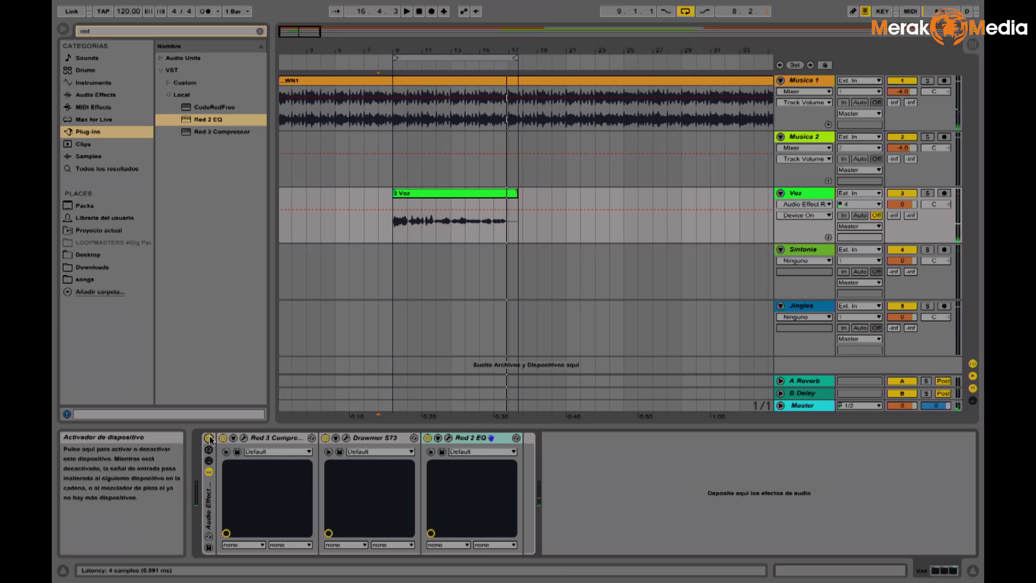
- Move the voice clip on the Voz track from bar 9 to bar 145, toward the end of the first song
key(minus)
key(minus)
key(minus)
key(minus)
click(300, 194)
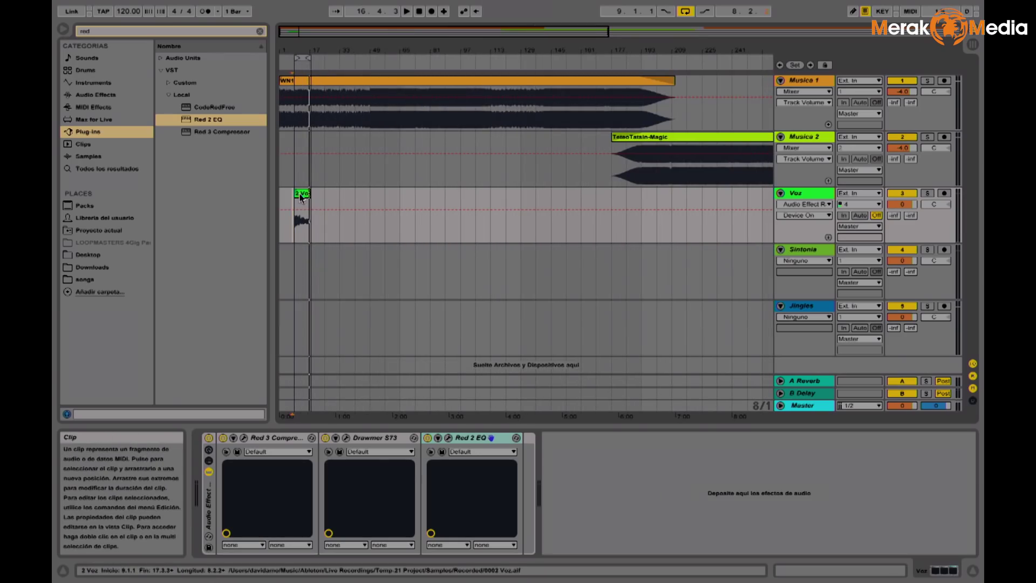
click(300, 195)
drag(301, 197, 550, 219)
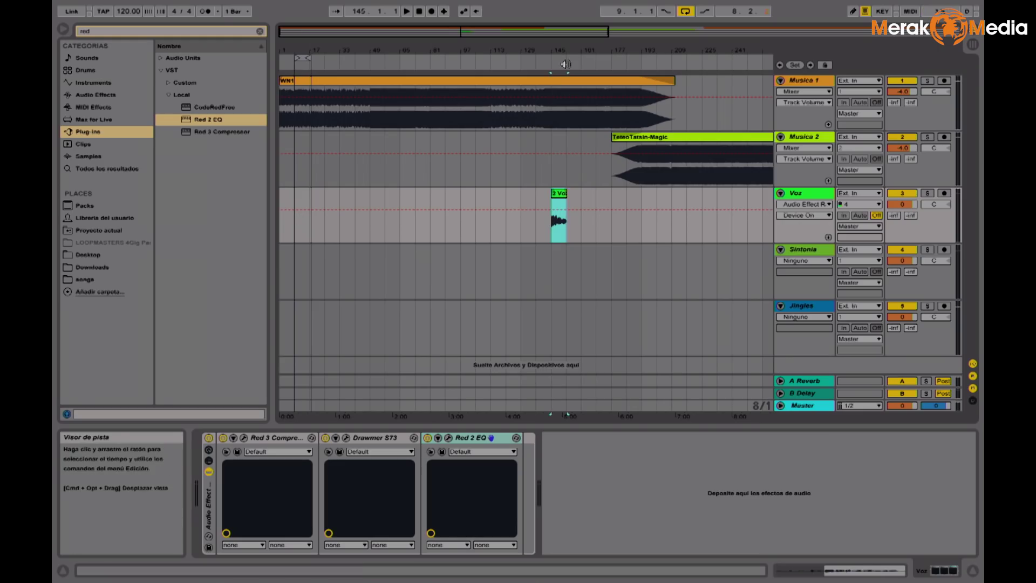
- Set the playback loop around the moved voice clip at bar 145 and play it over the music
drag(563, 47, 563, 76)
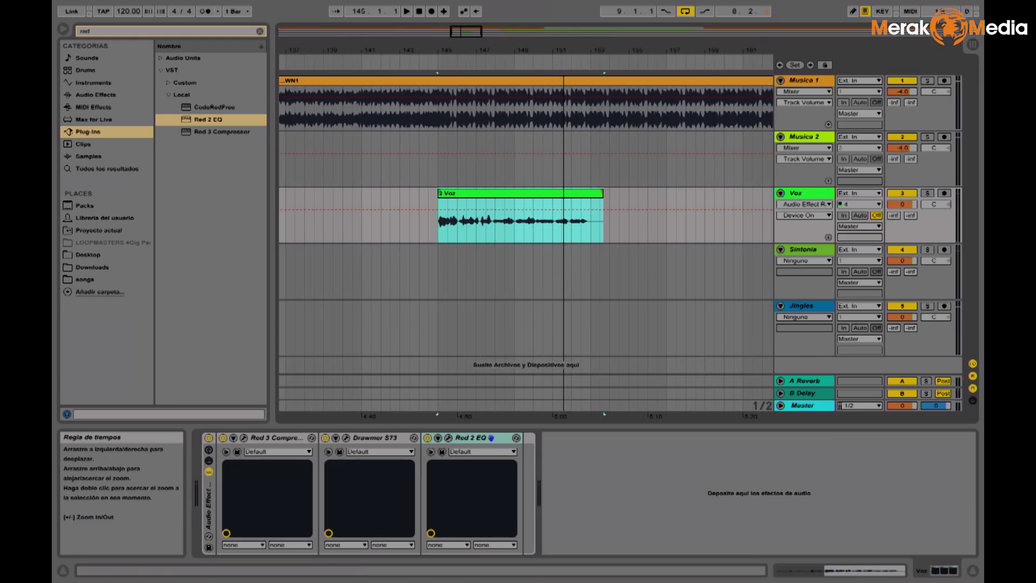
click(429, 173)
click(465, 194)
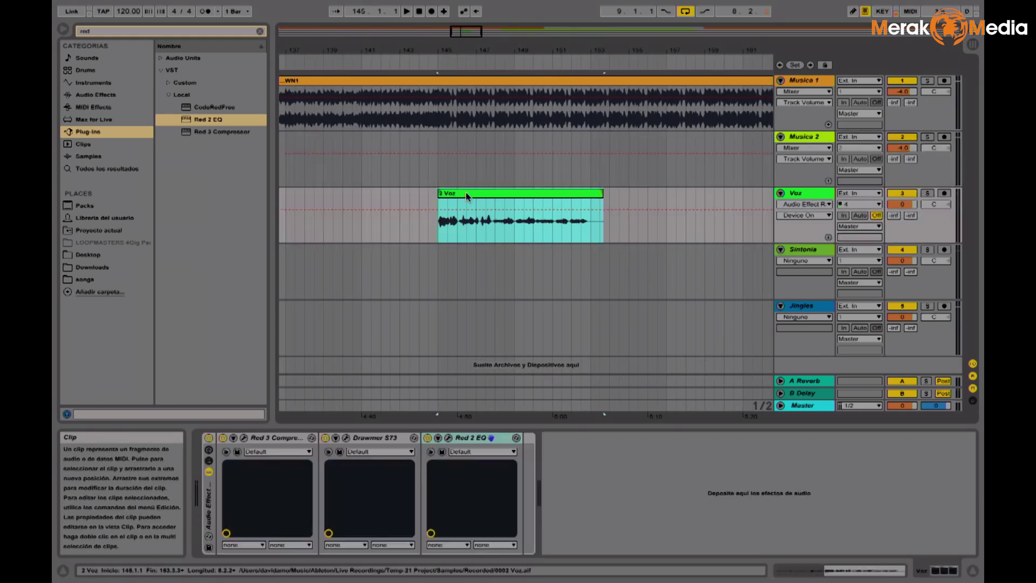
key(space)
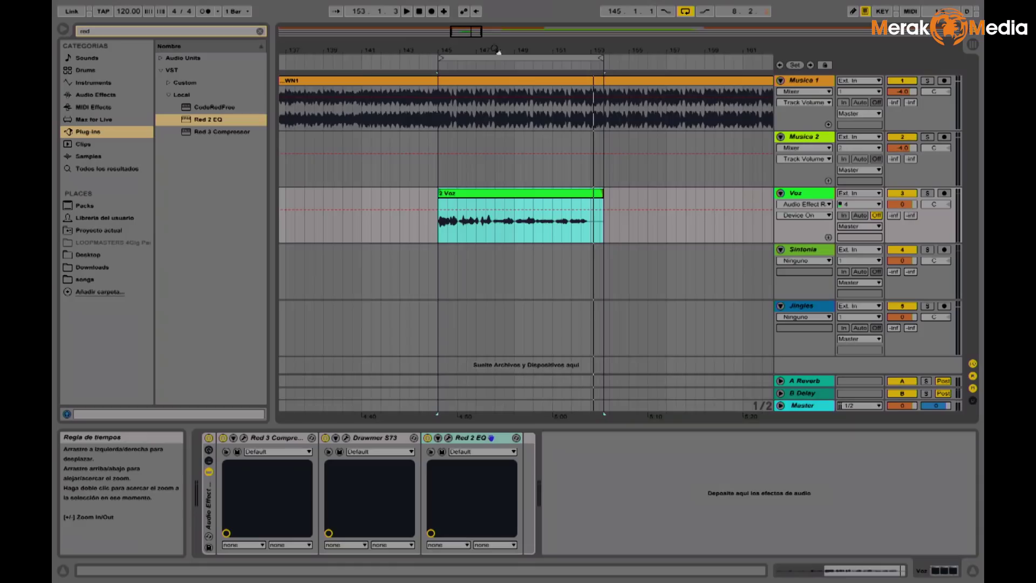
key(minus)
key(minus)
key(minus)
key(minus)
key(minus)
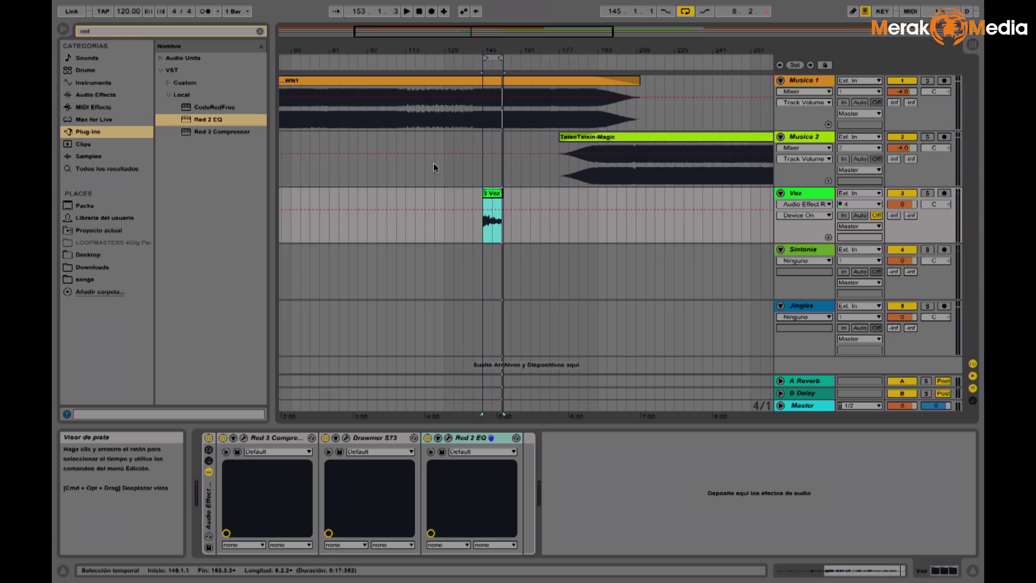
- Switch to Focusrite Control, show it full screen and examine the output routing and the analogue input device settings
key(super+Tab)
key(super+Tab)
key(super+Tab)
key(super+Tab)
key(super+Tab)
key(super+Tab)
key(super+Tab)
key(super+Tab)
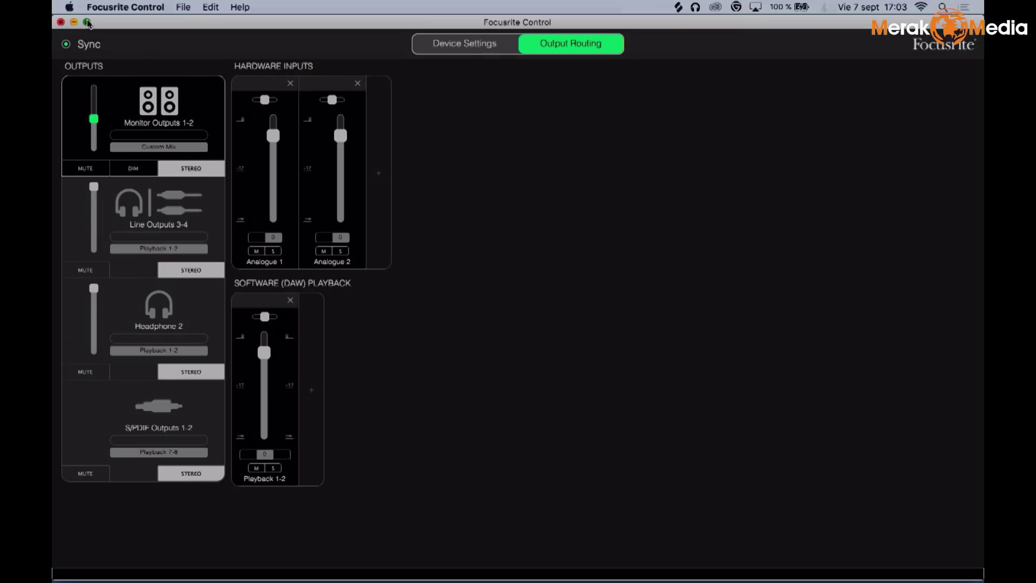
click(88, 22)
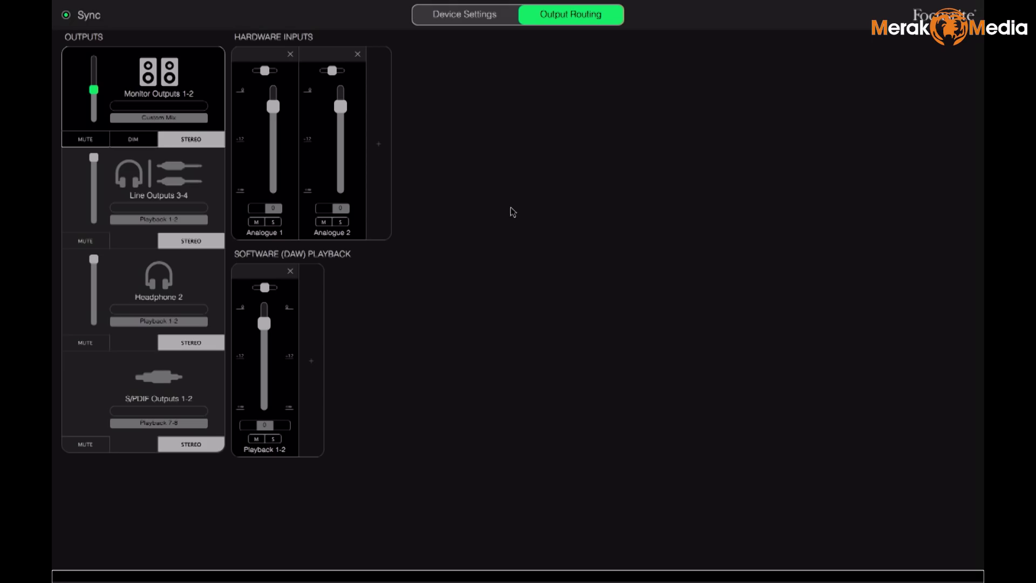
click(462, 21)
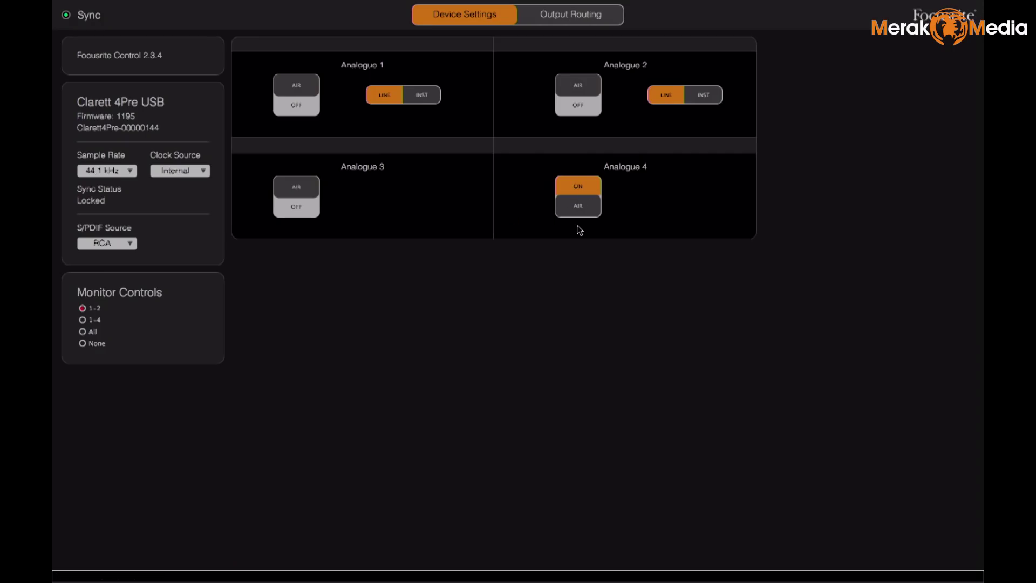
- Return to Ableton Live and place the playback start at bar 141, ahead of the moved voice clip
key(super+Tab)
key(super+Tab)
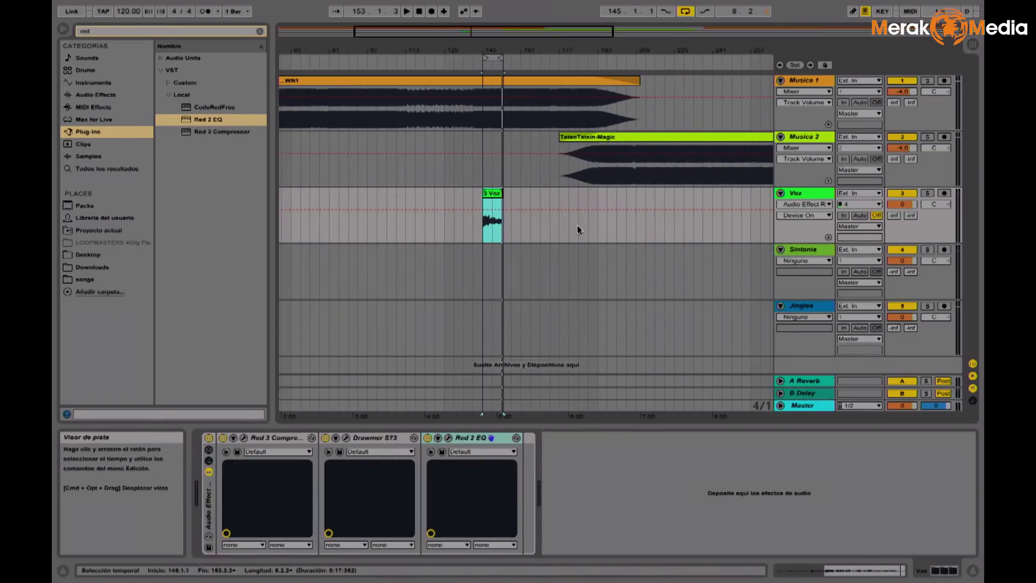
click(476, 225)
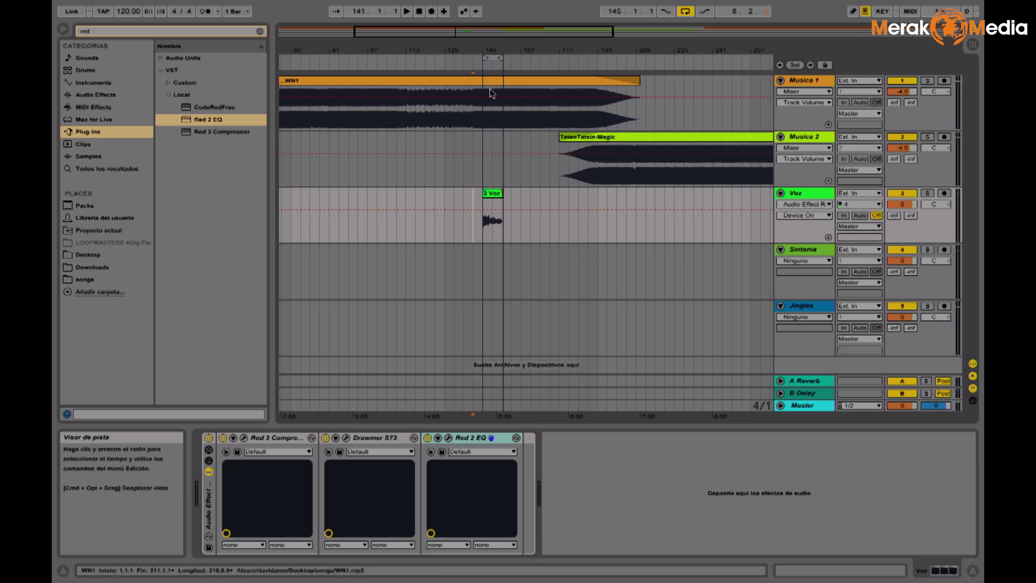
drag(496, 54, 468, 117)
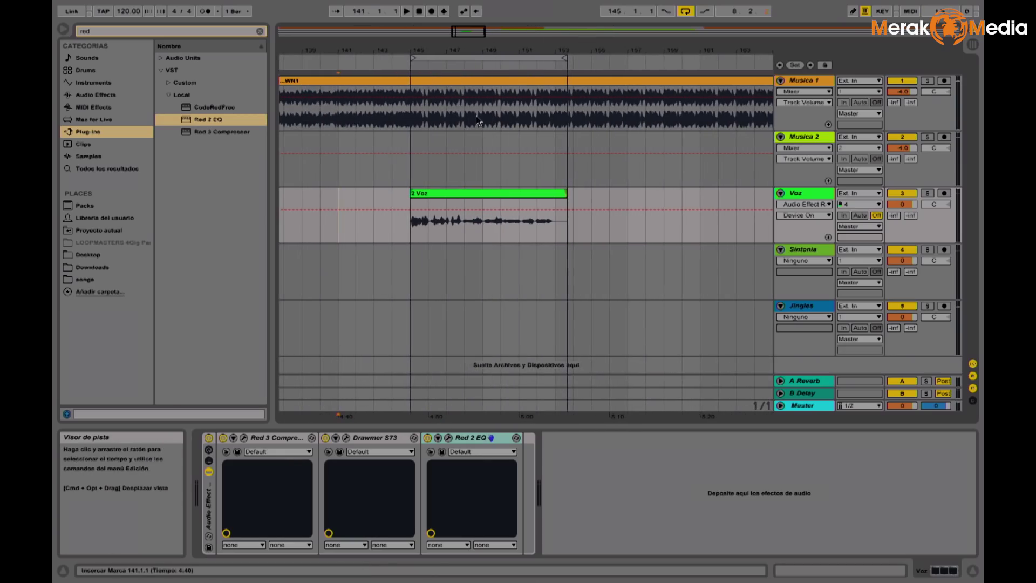
- Clear the browser search and add the Compressor audio effect to the Musica 1 track
click(792, 119)
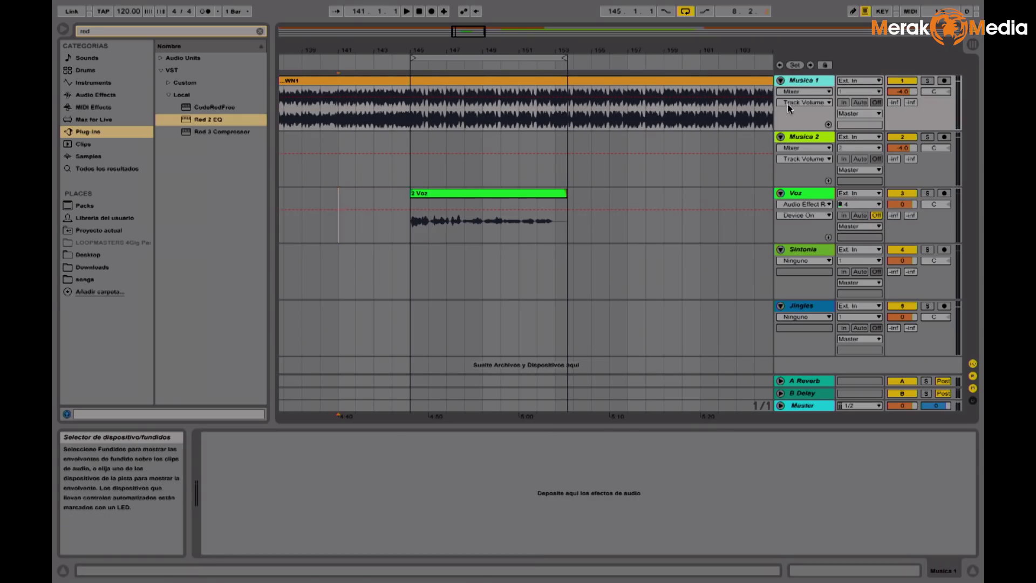
click(105, 95)
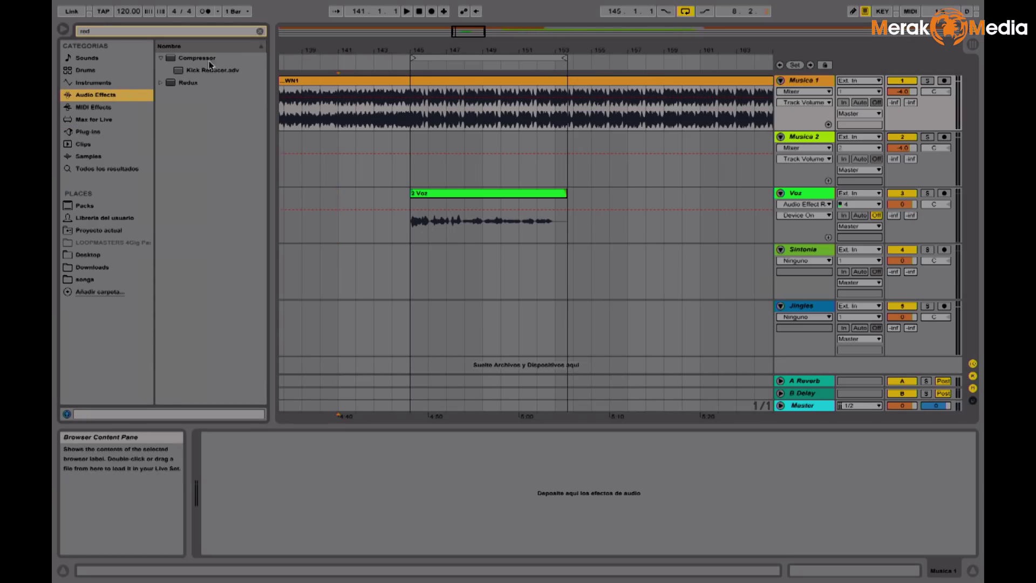
click(259, 31)
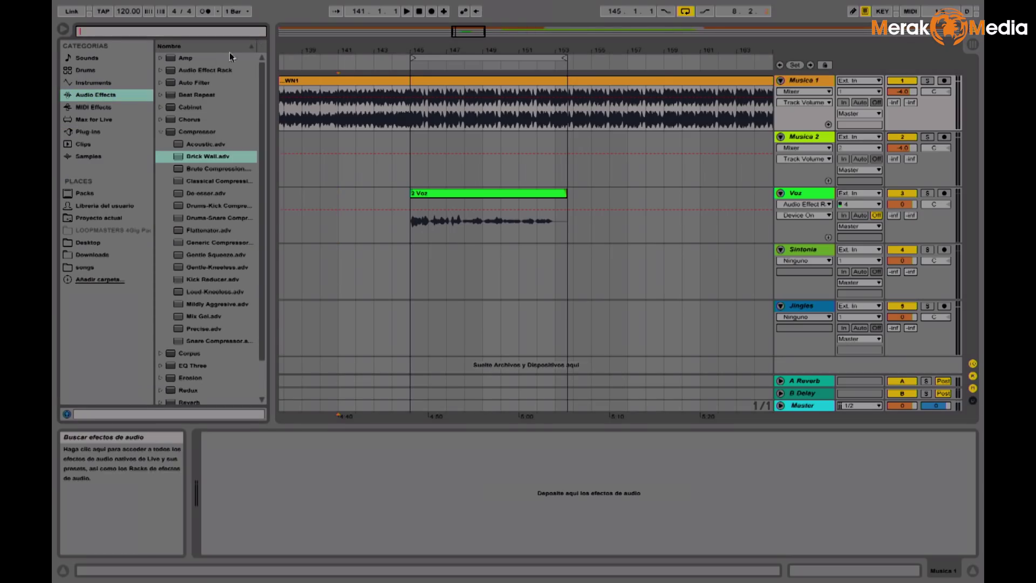
click(160, 132)
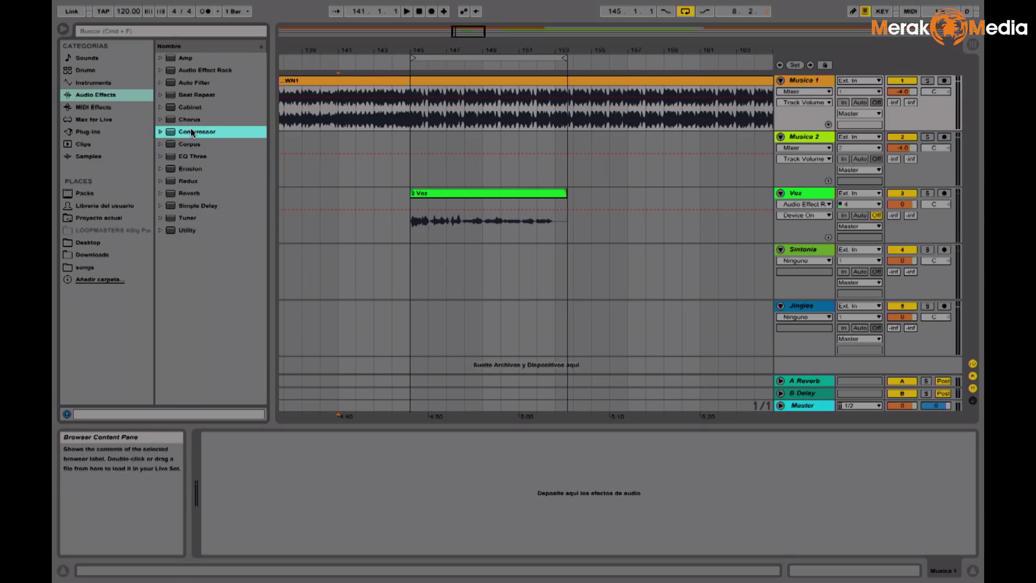
drag(343, 114, 343, 115)
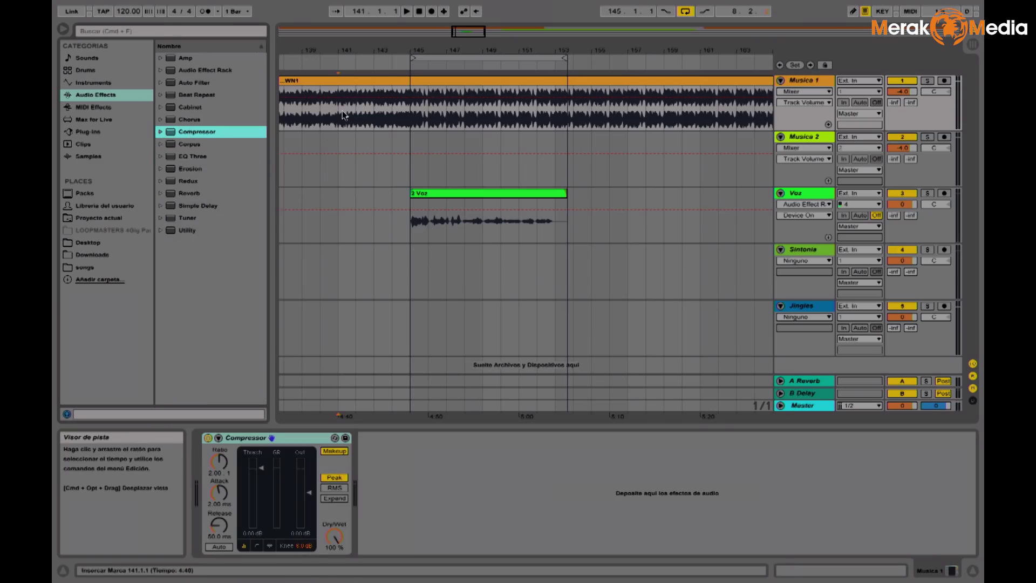
- Enable sidechain on the Musica 1 Compressor and set its audio source to the Voz track
click(218, 438)
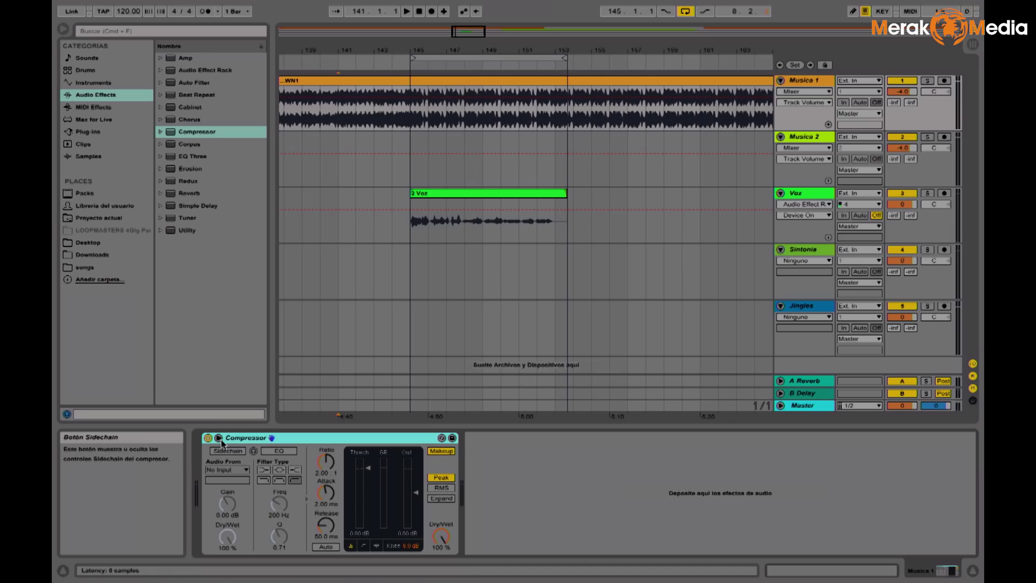
click(226, 452)
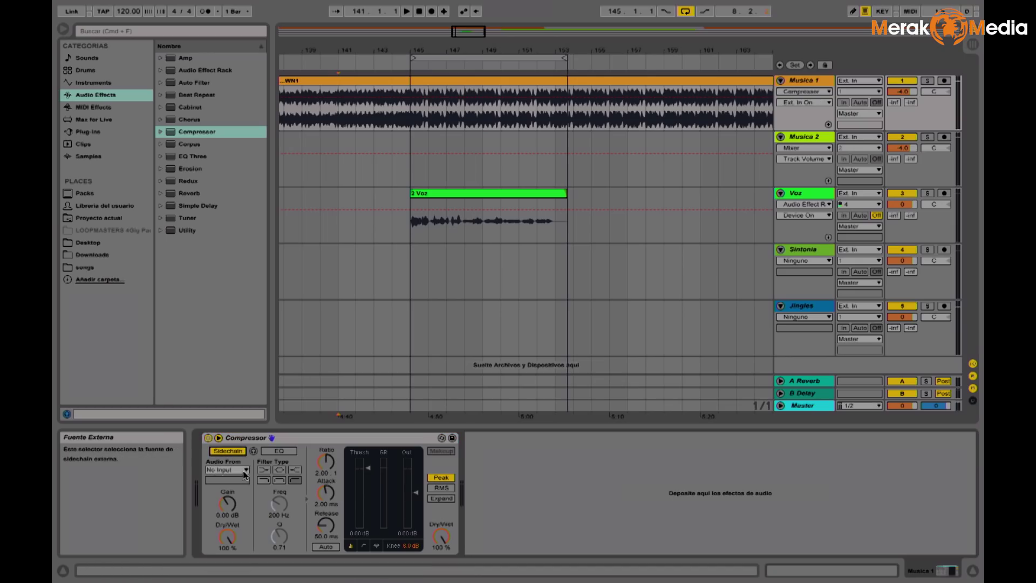
click(244, 470)
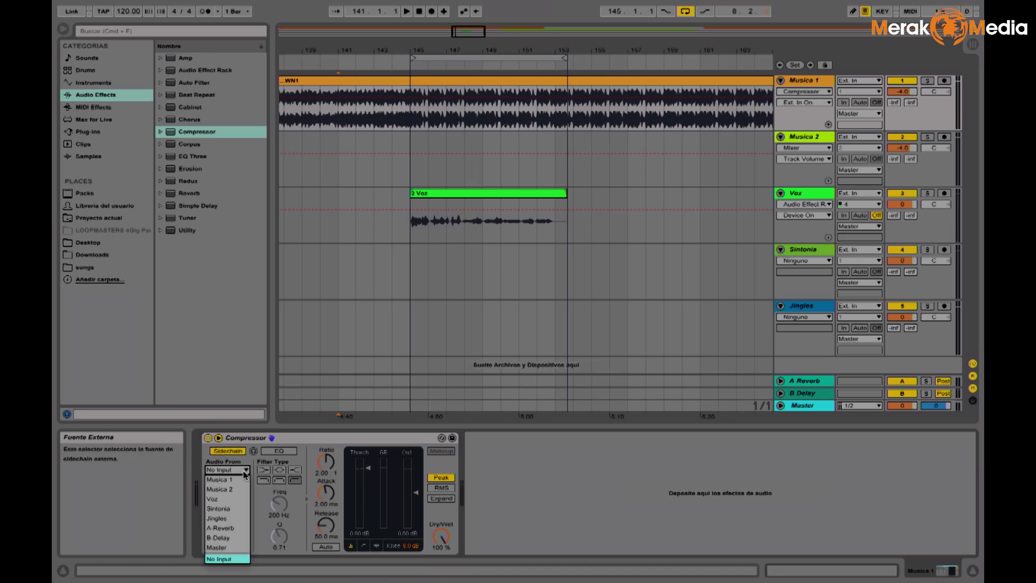
click(232, 498)
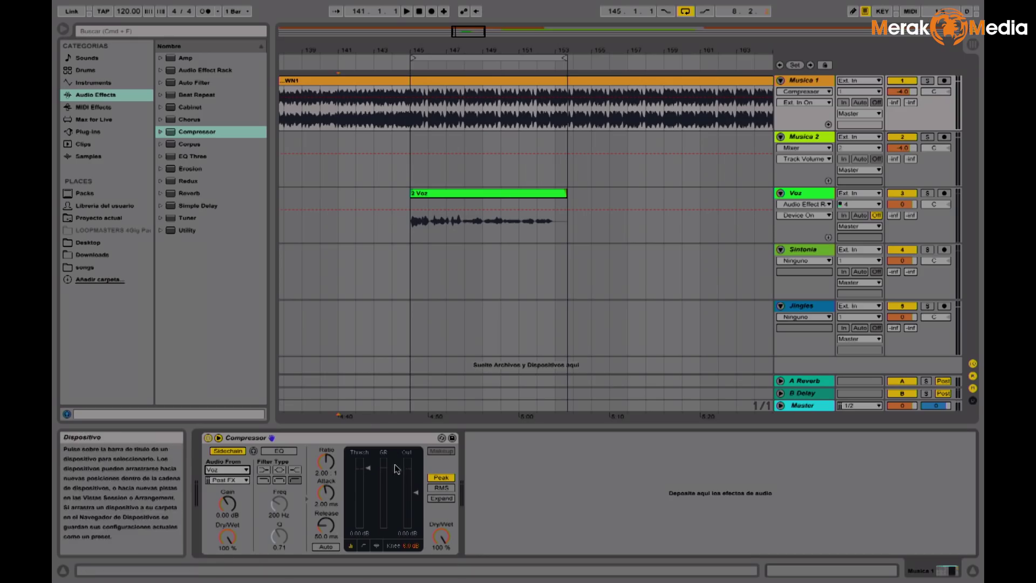
- Lower the Compressor's threshold to about -16.8 dB while playing the voice over the music from bar 144
click(368, 468)
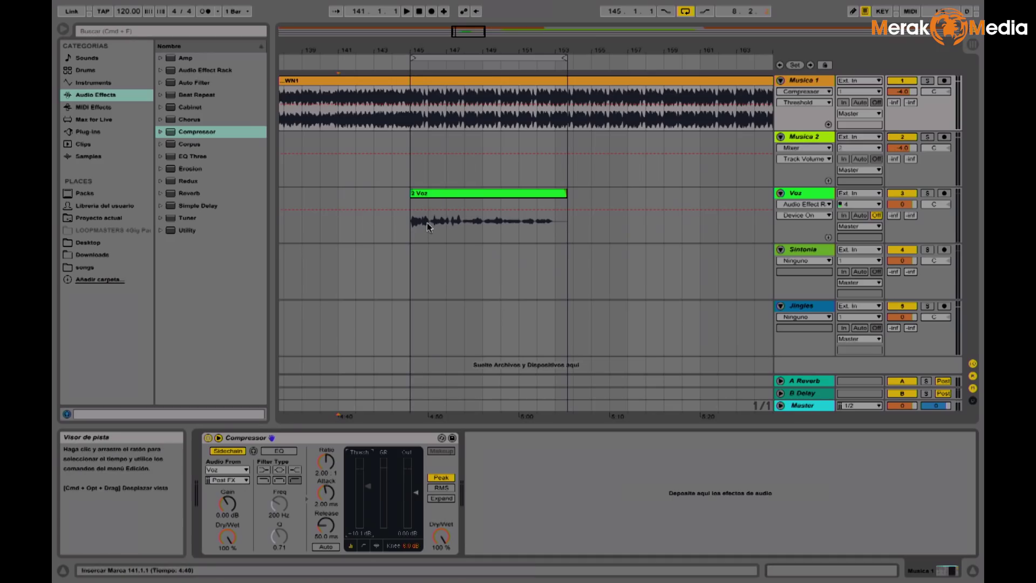
key(space)
click(391, 231)
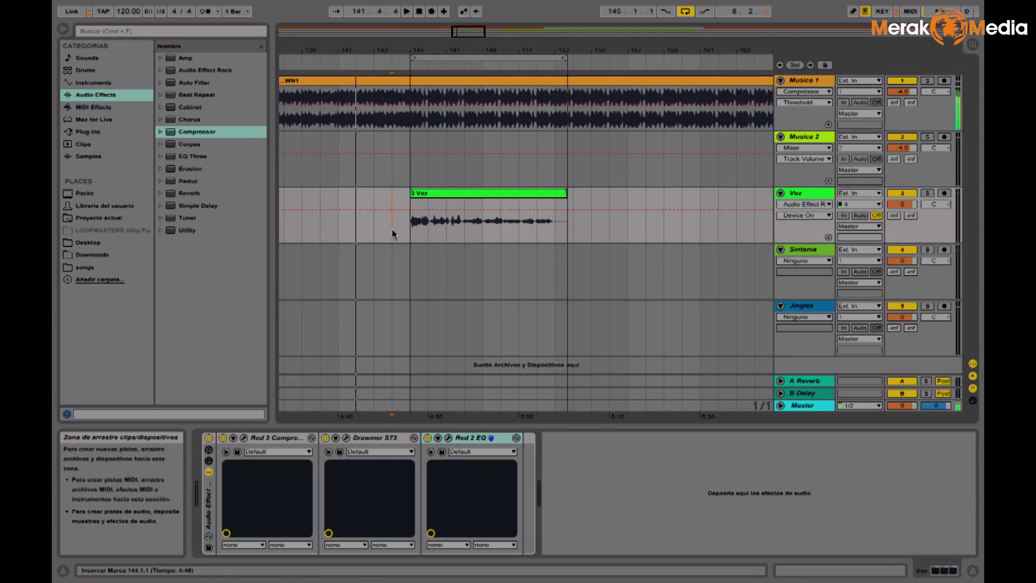
click(430, 79)
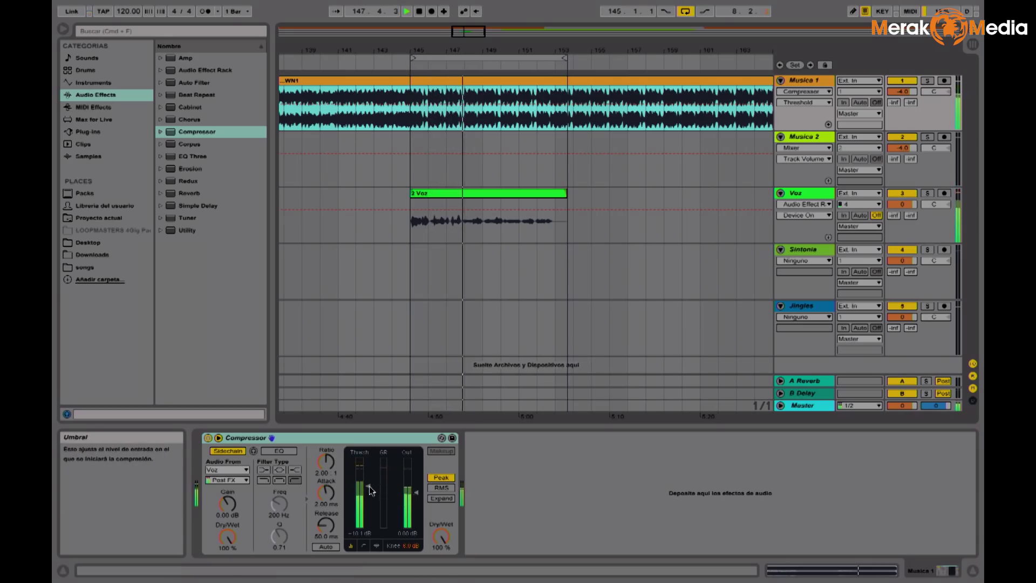
drag(371, 490, 372, 499)
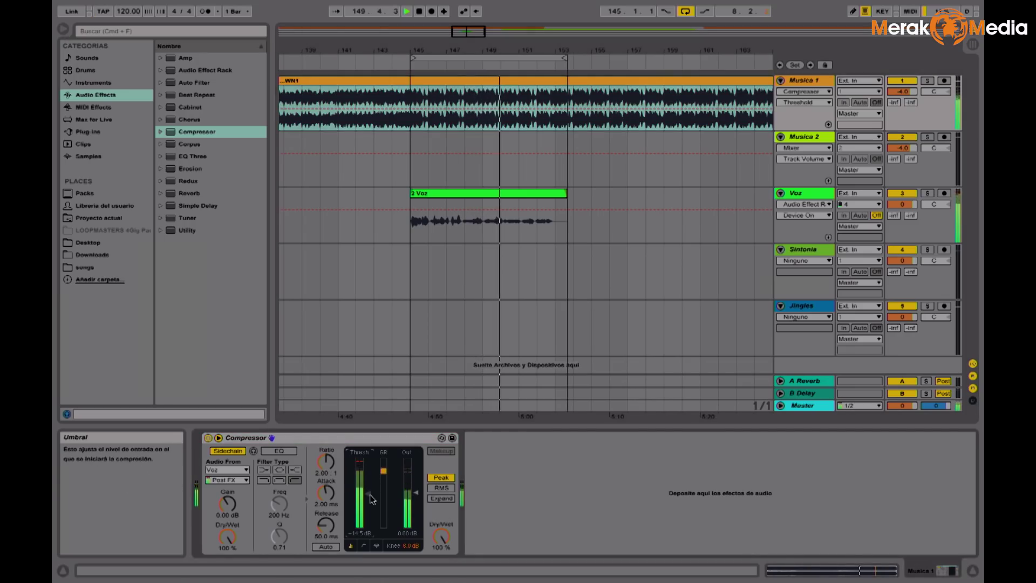
drag(372, 499, 371, 503)
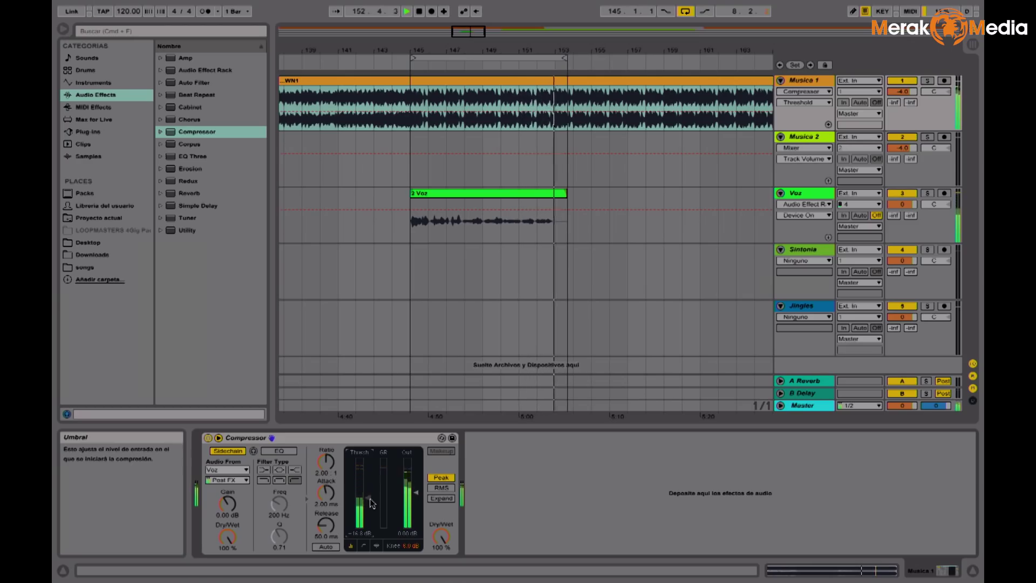
key(space)
key(space)
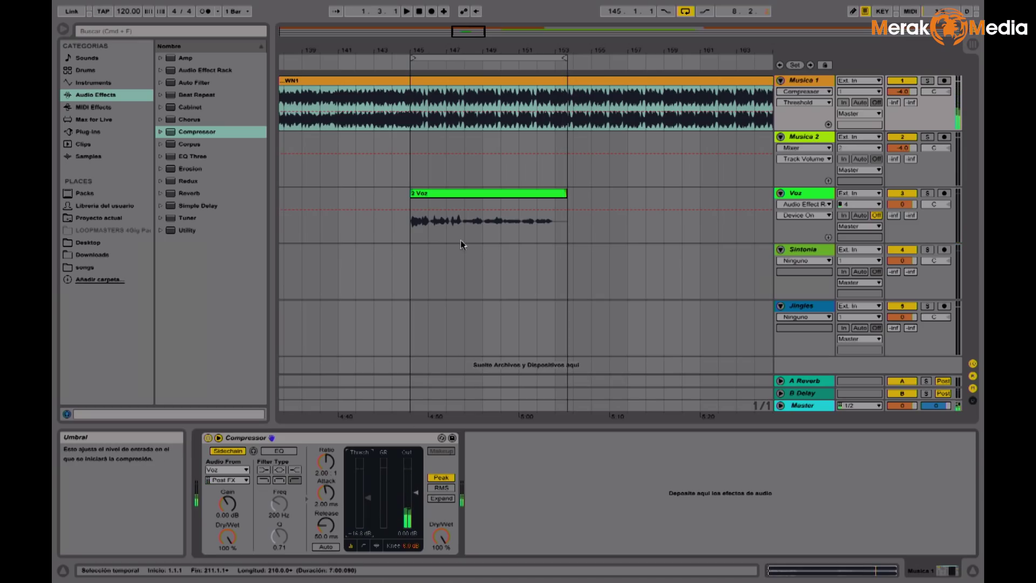
- Replay the voice over the music from bar 144 and lower the Musica 1 Compressor's threshold to -18.7 dB
click(392, 232)
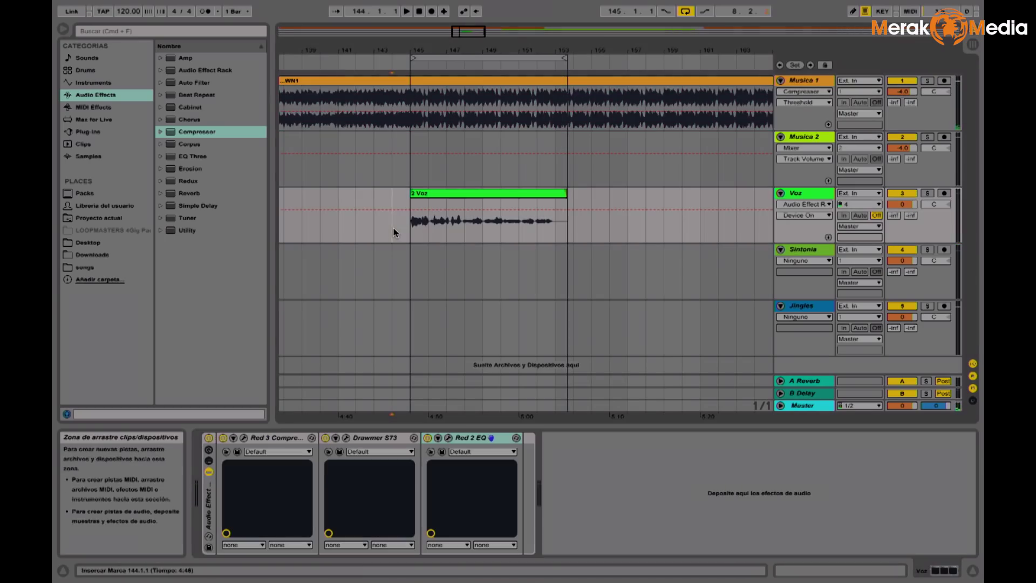
click(392, 123)
key(space)
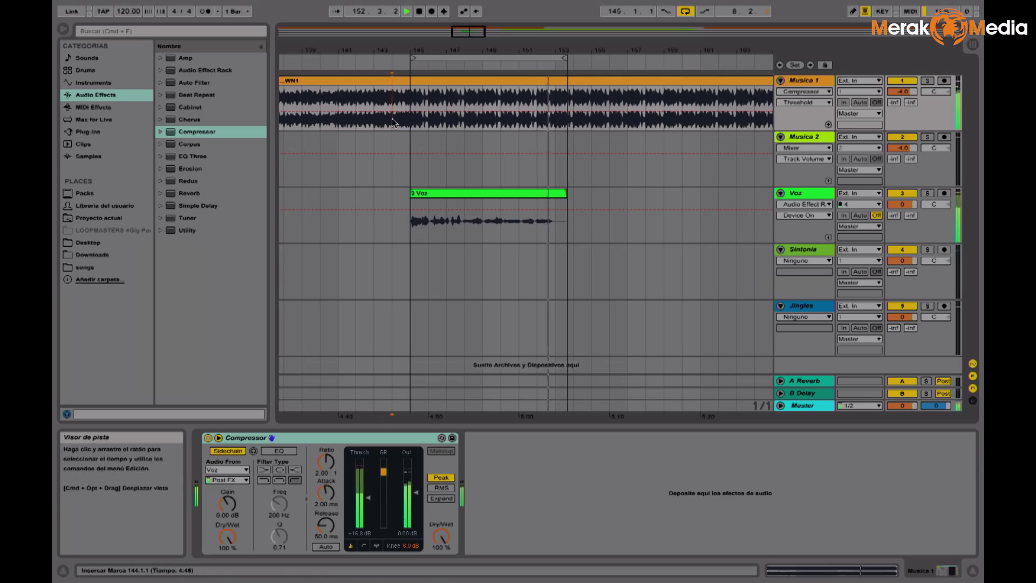
key(space)
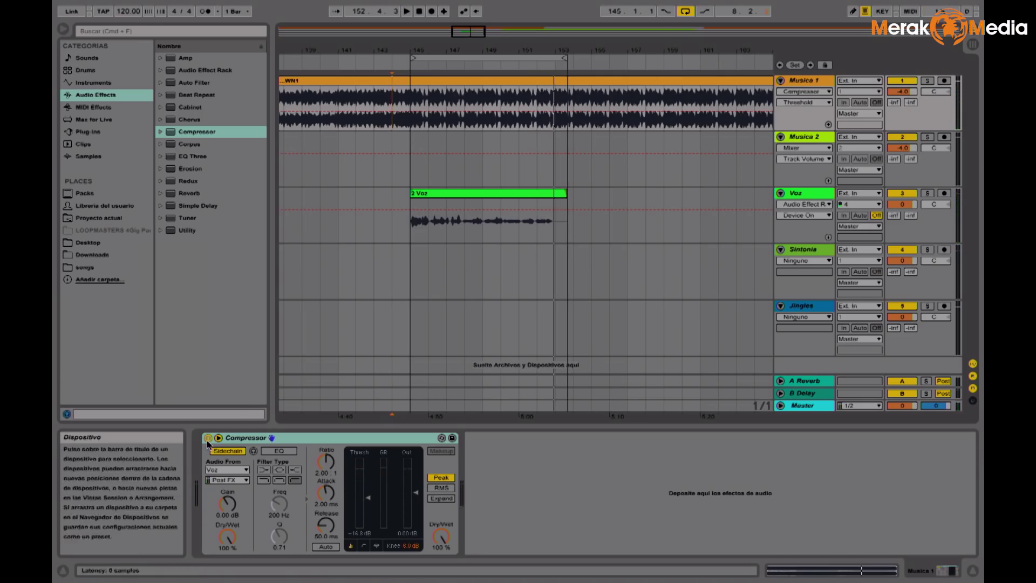
key(space)
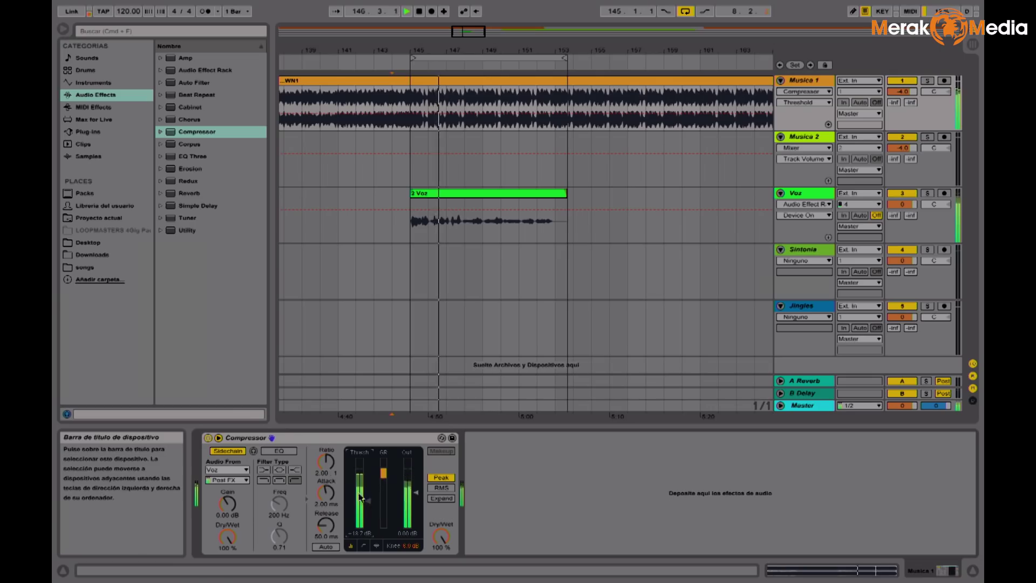
- Compare the playing mix with the Musica 1 sidechain Compressor bypassed and active, leaving it on
click(206, 439)
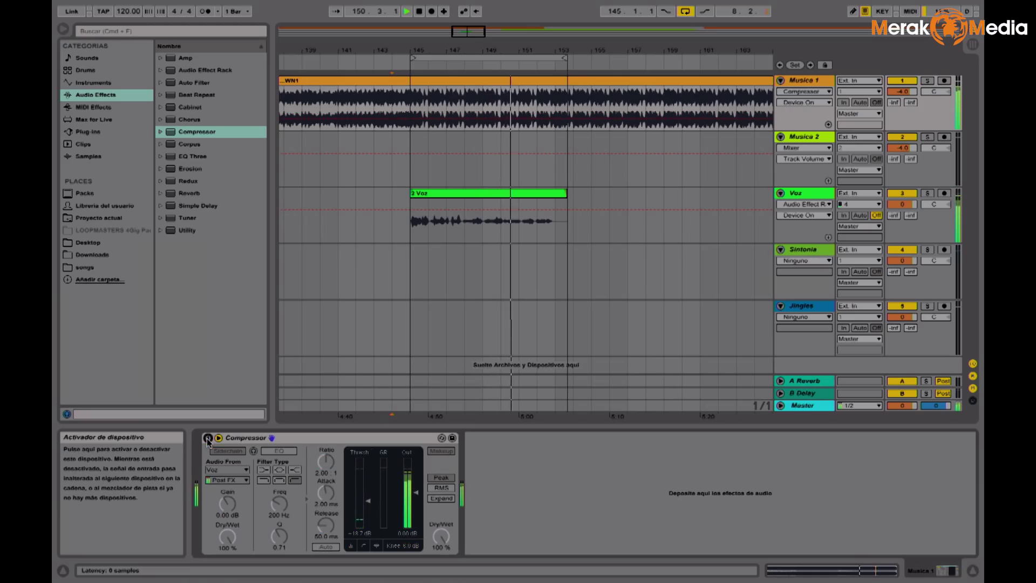
click(207, 438)
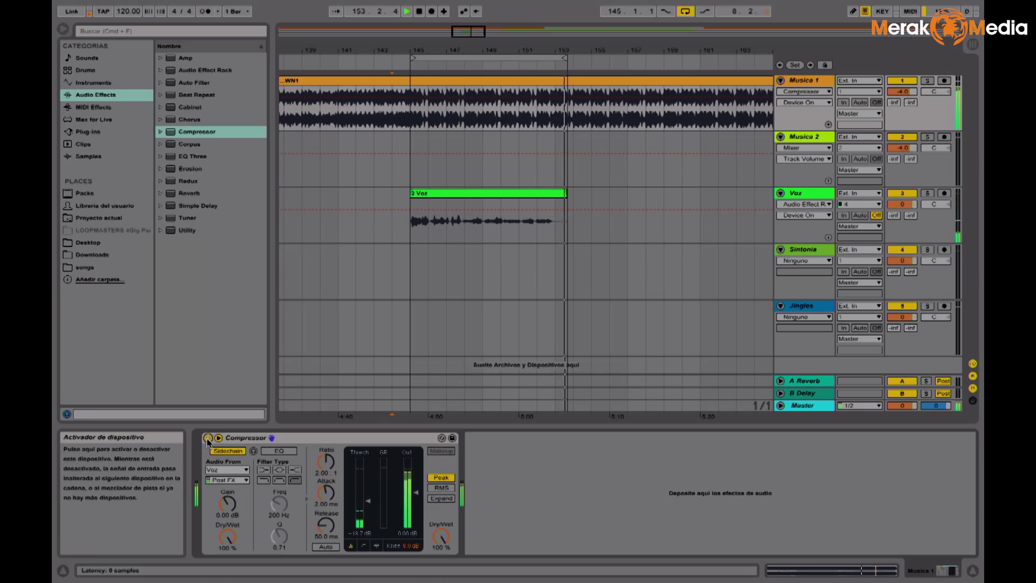
click(208, 439)
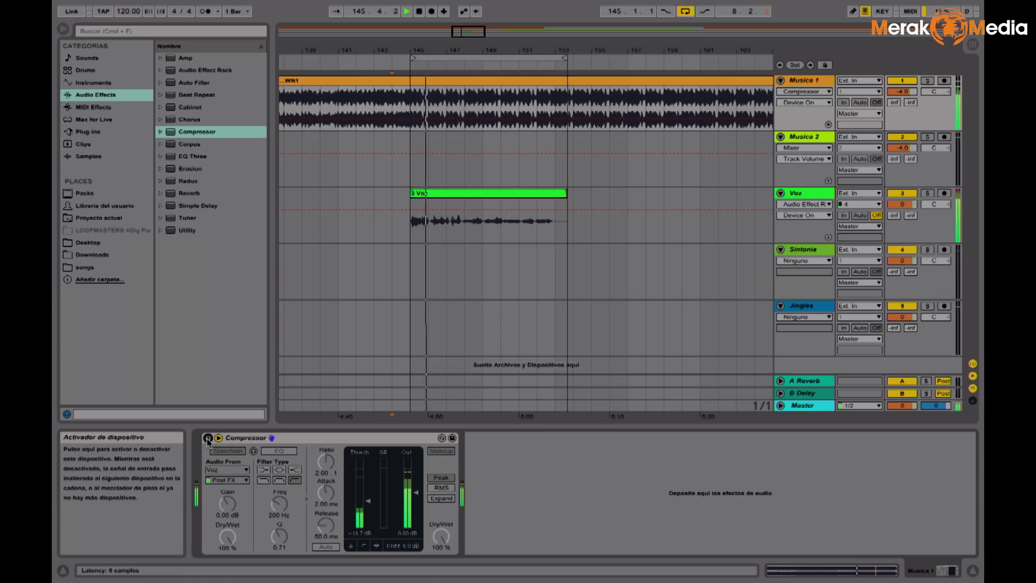
click(208, 438)
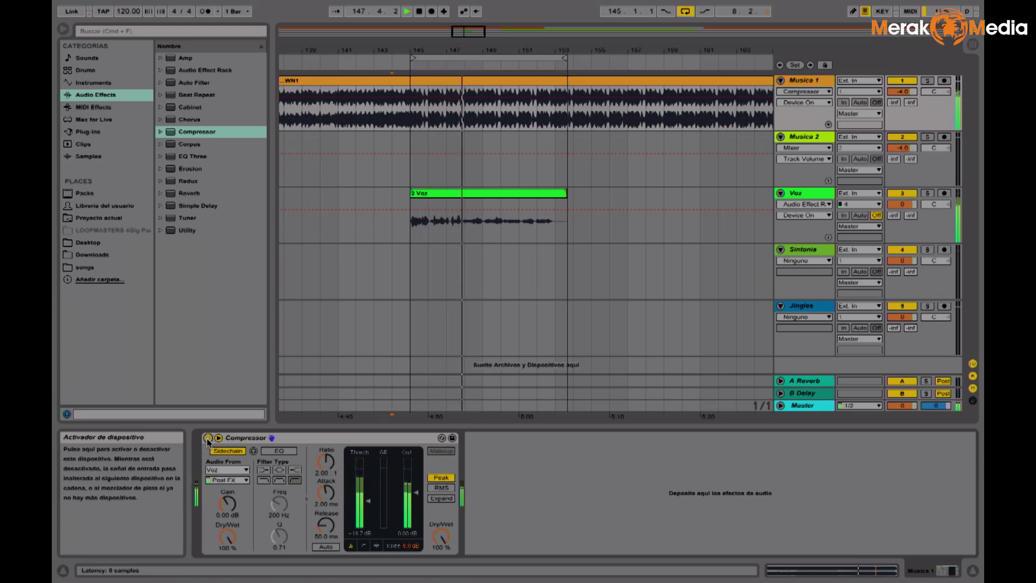
- Toggle the Musica 1 Compressor off and back on during playback to recheck the ducking under the voice
click(207, 439)
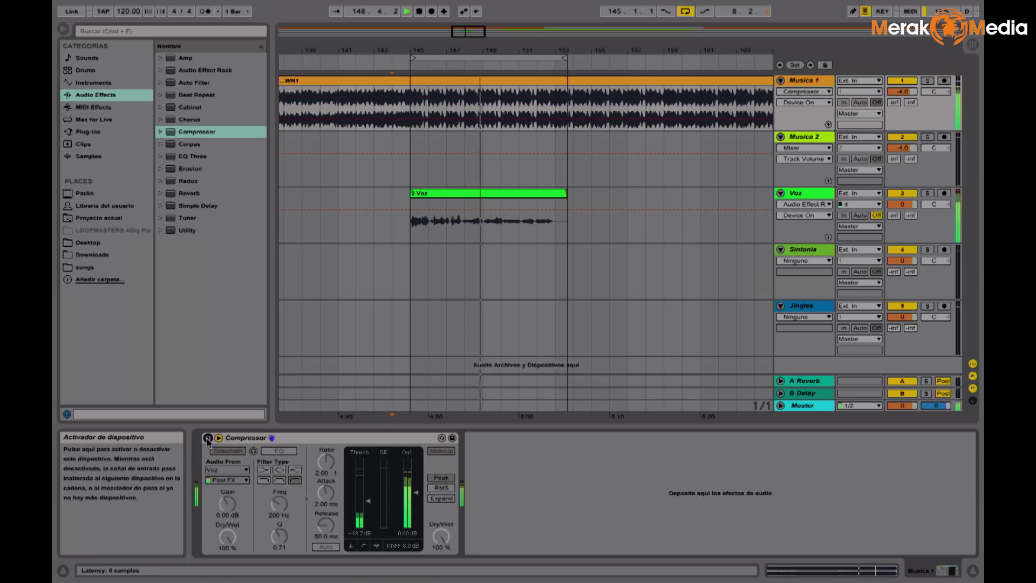
click(208, 439)
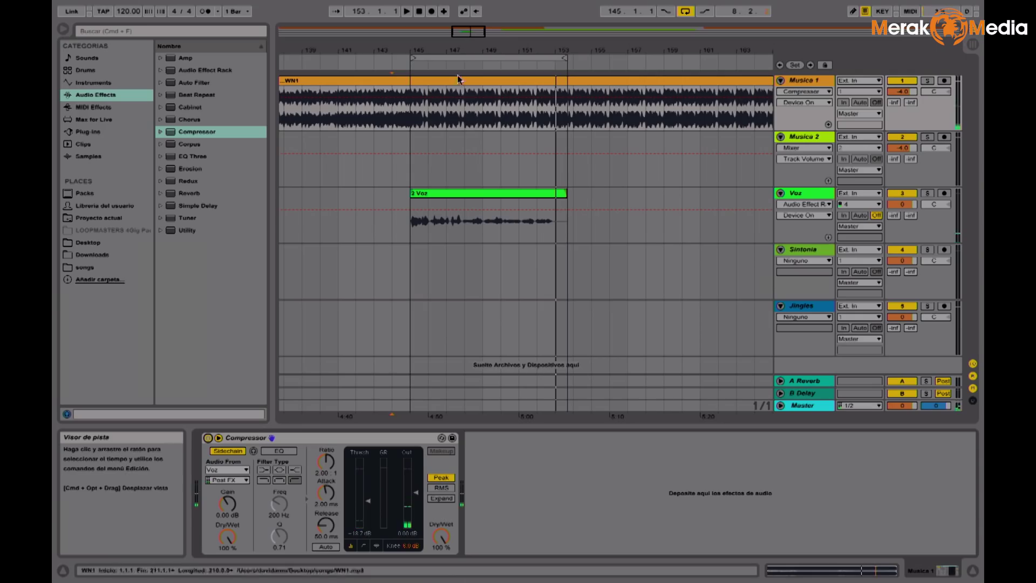
- Copy the sidechain Compressor from the Musica 1 track to the Musica 2 track
drag(457, 52, 457, 53)
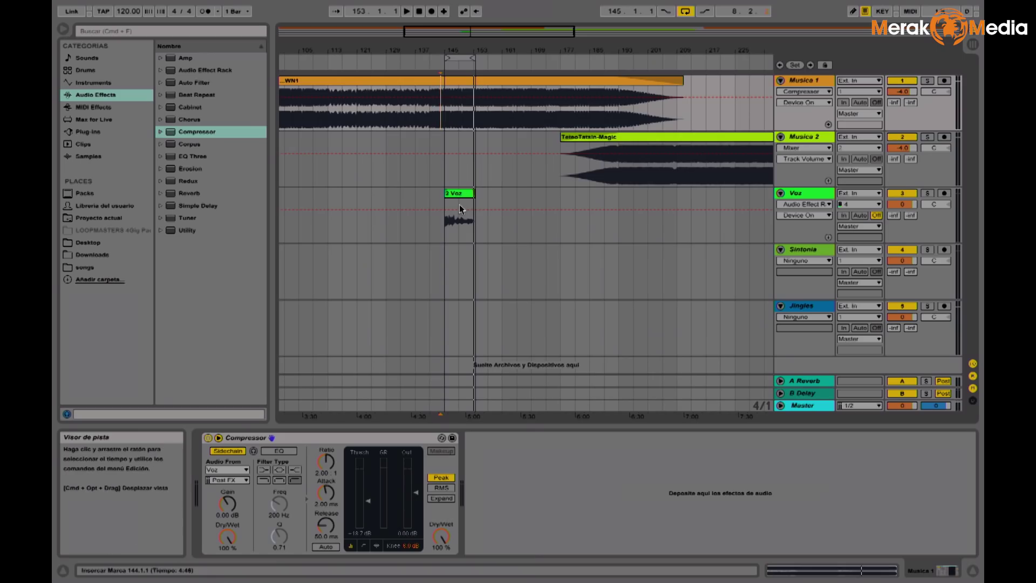
drag(448, 54, 443, 40)
click(354, 122)
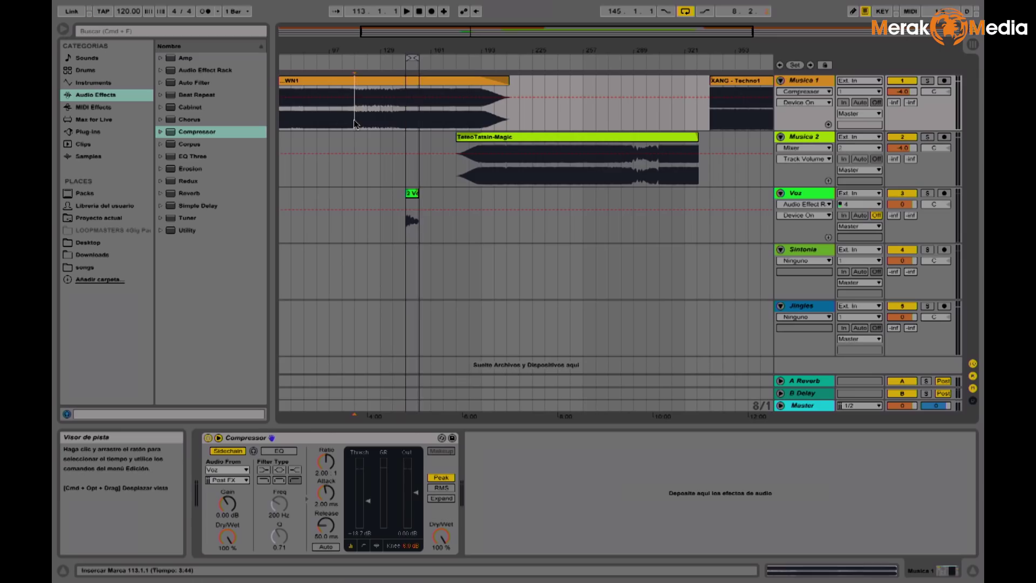
click(315, 440)
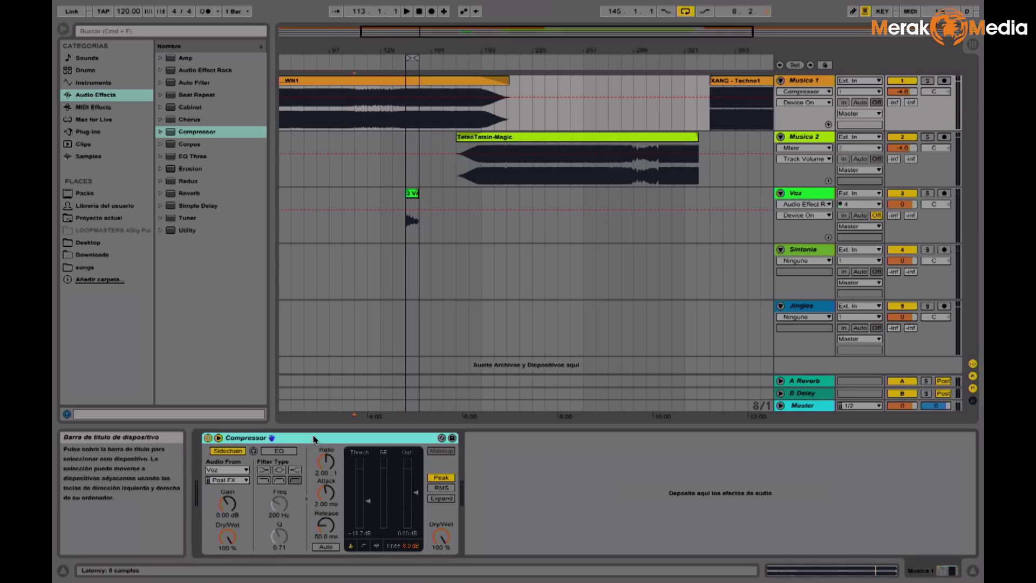
click(481, 174)
key(super+v)
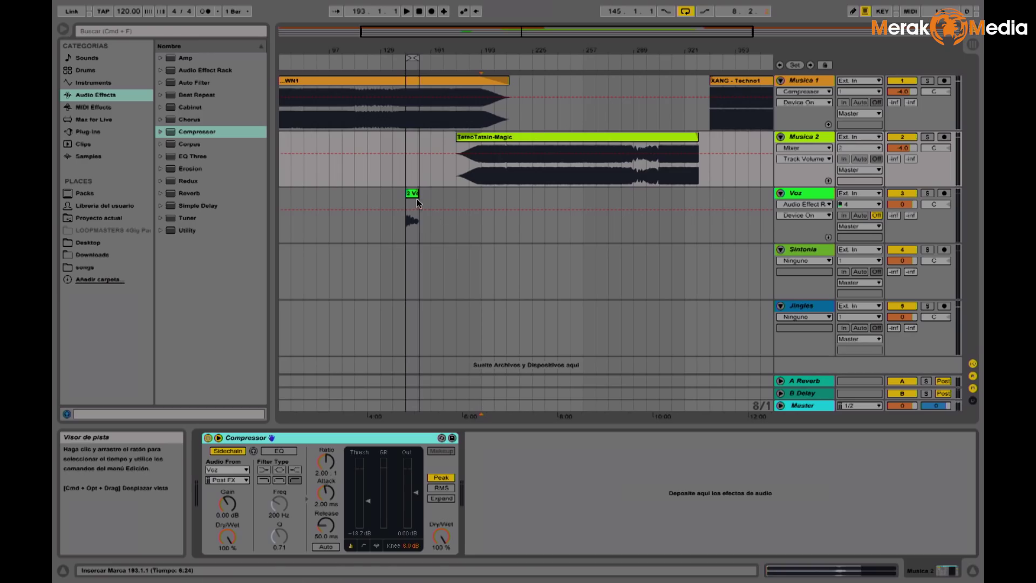
- Move the voice clip to bar 225 over the Musica 2 song, and loop and play it there
drag(415, 205, 536, 201)
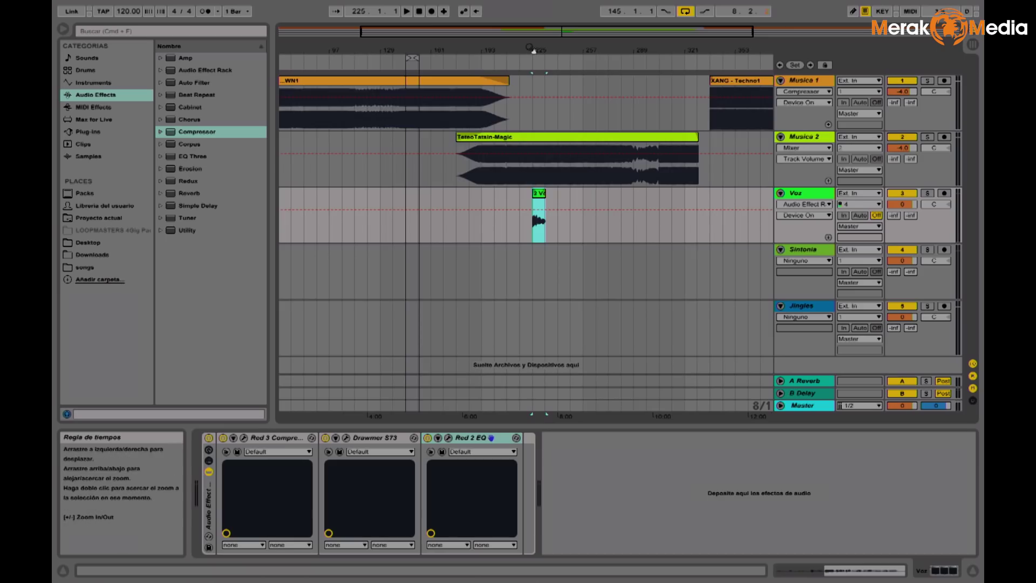
scroll(550, 162, up, 8)
click(560, 228)
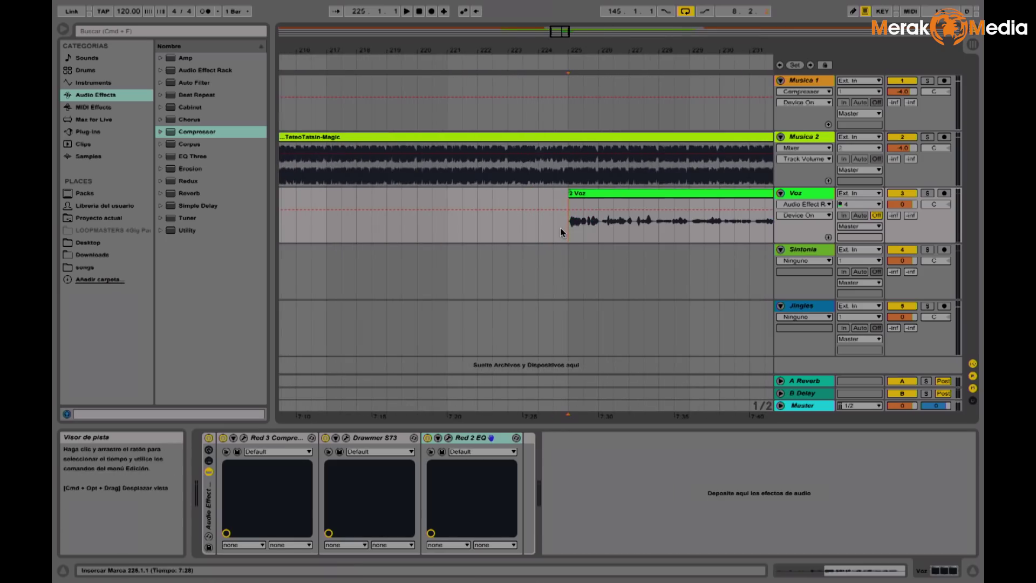
click(590, 193)
key(space)
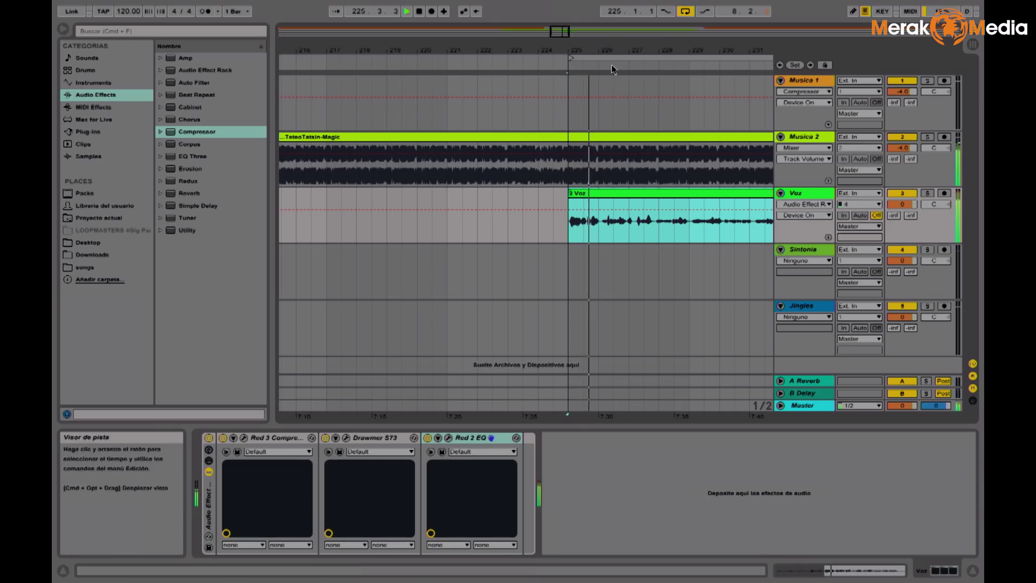
drag(594, 51, 424, 50)
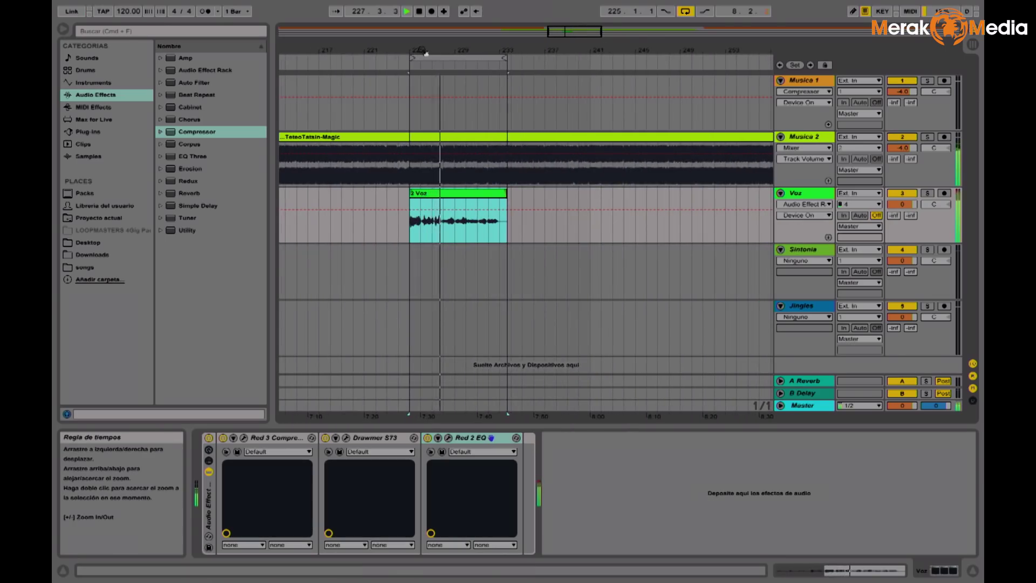
- Compare the playing voice section with the Musica 2 Compressor bypassed and active, leaving it on
click(428, 157)
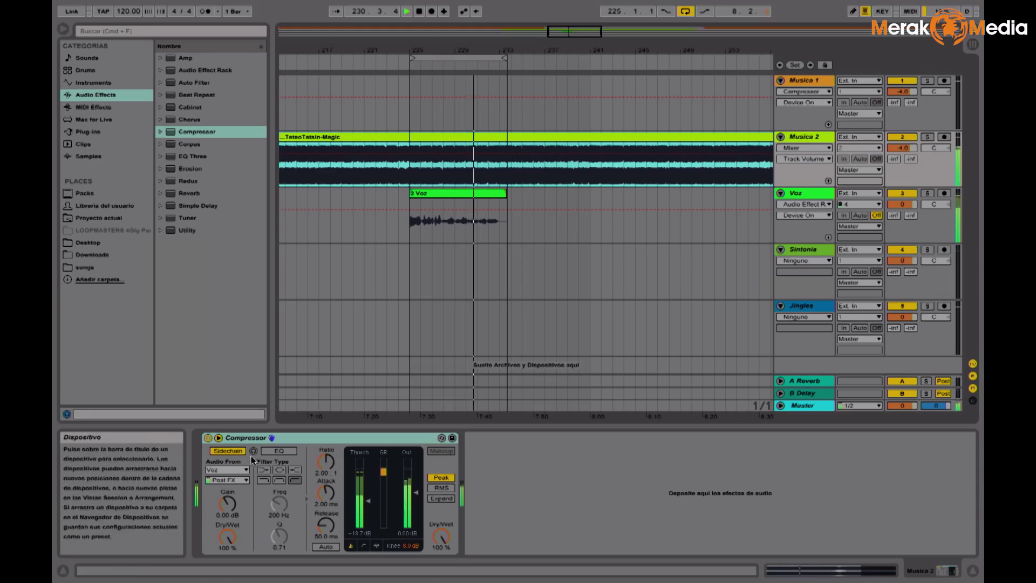
click(208, 440)
click(208, 439)
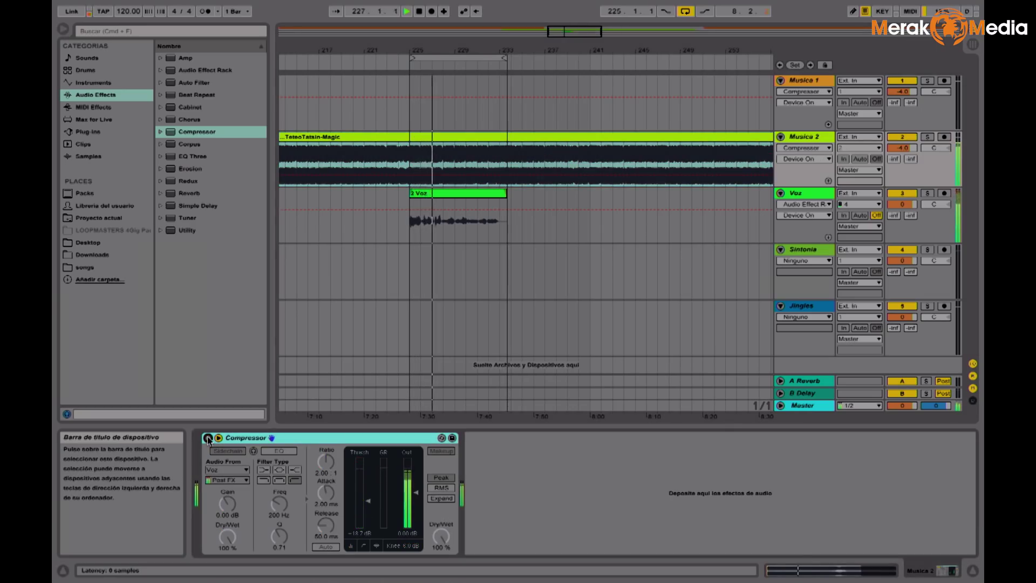
click(208, 439)
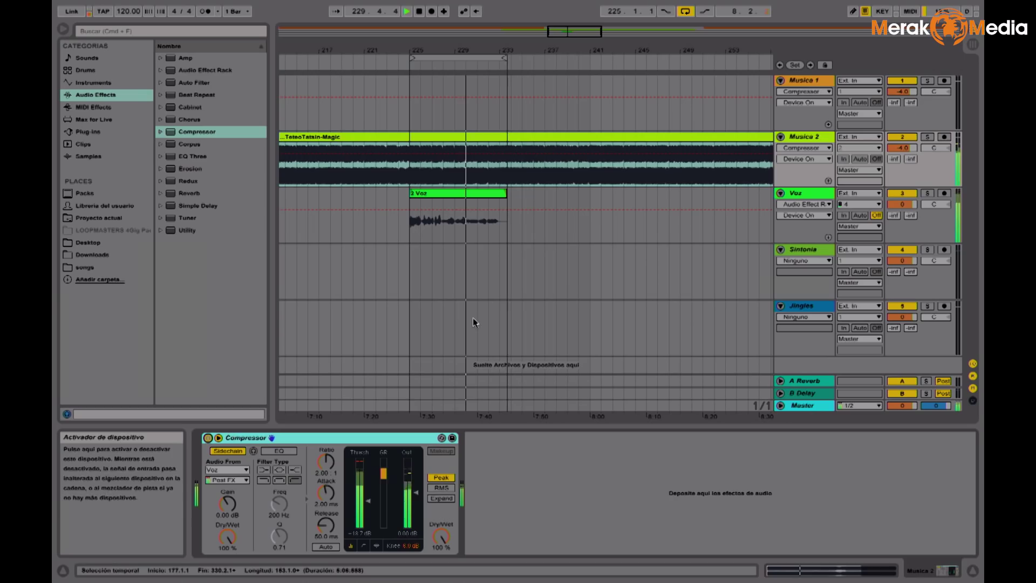
- Search the plug-ins for "soft" and add the Softube TSAR-1R Reverb to the Voz track after the effect rack
mouse_move(486, 50)
mouse_down()
mouse_move(486, 364)
mouse_move(489, 58)
mouse_up()
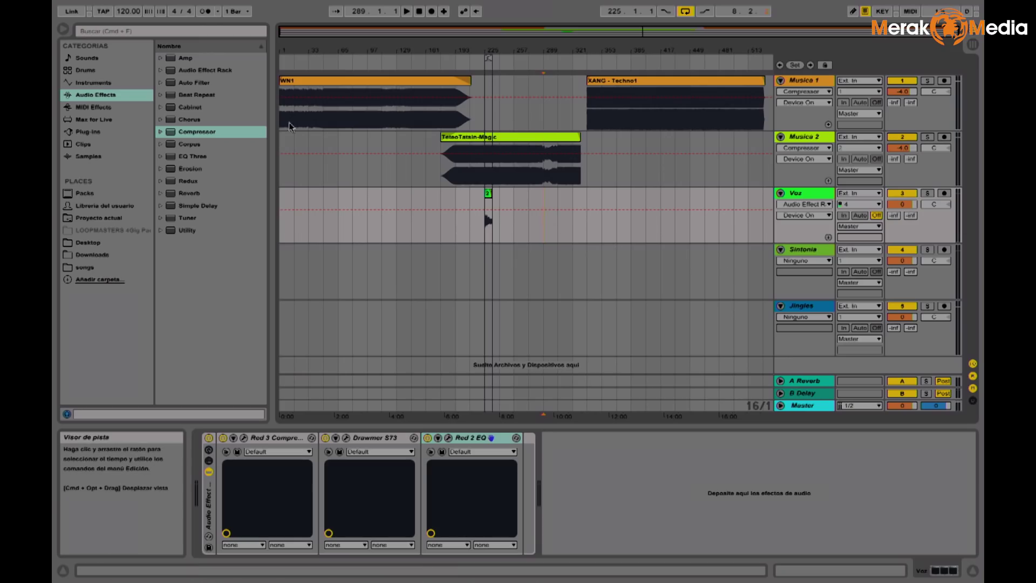
click(93, 133)
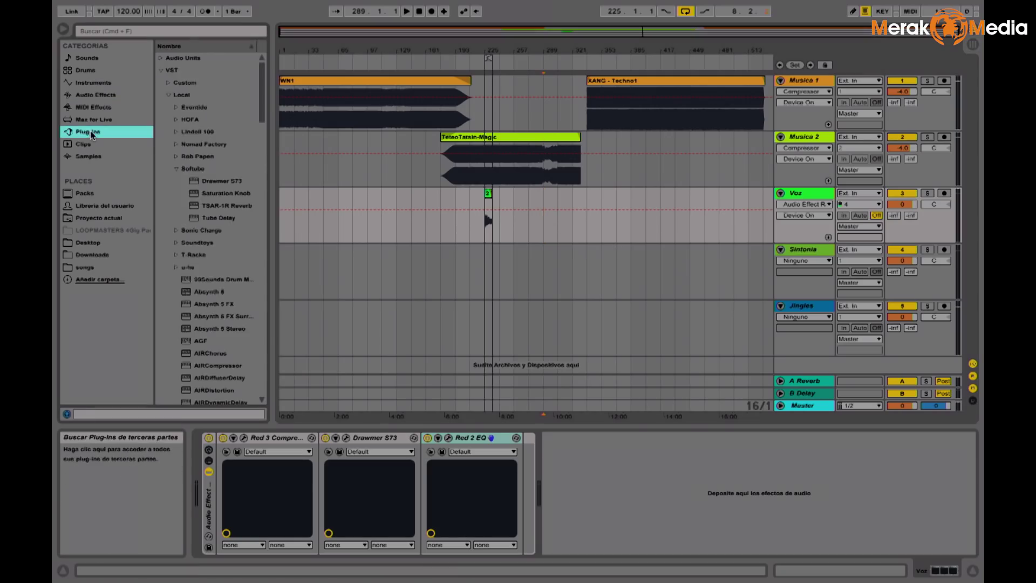
click(144, 32)
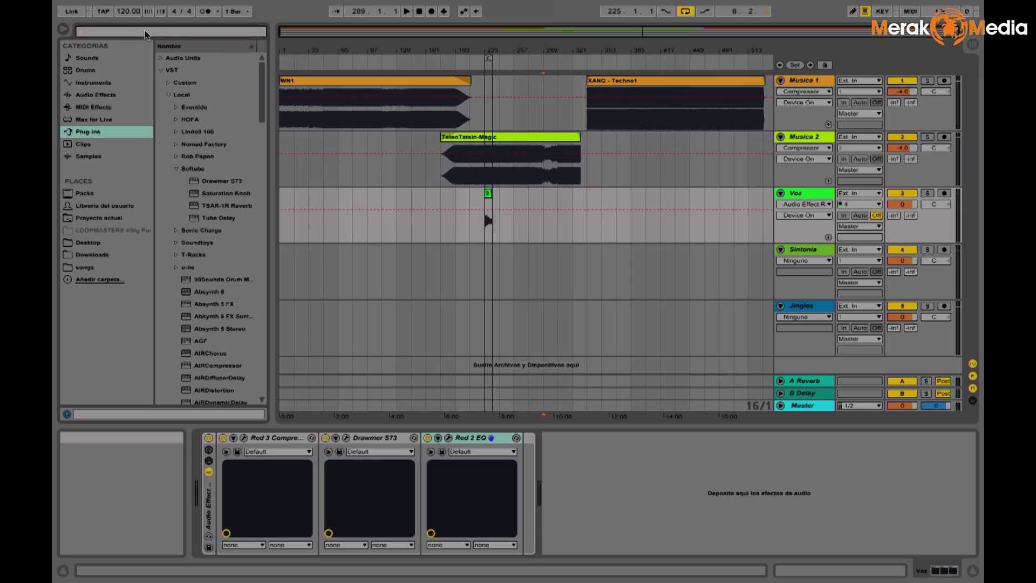
text(soft)
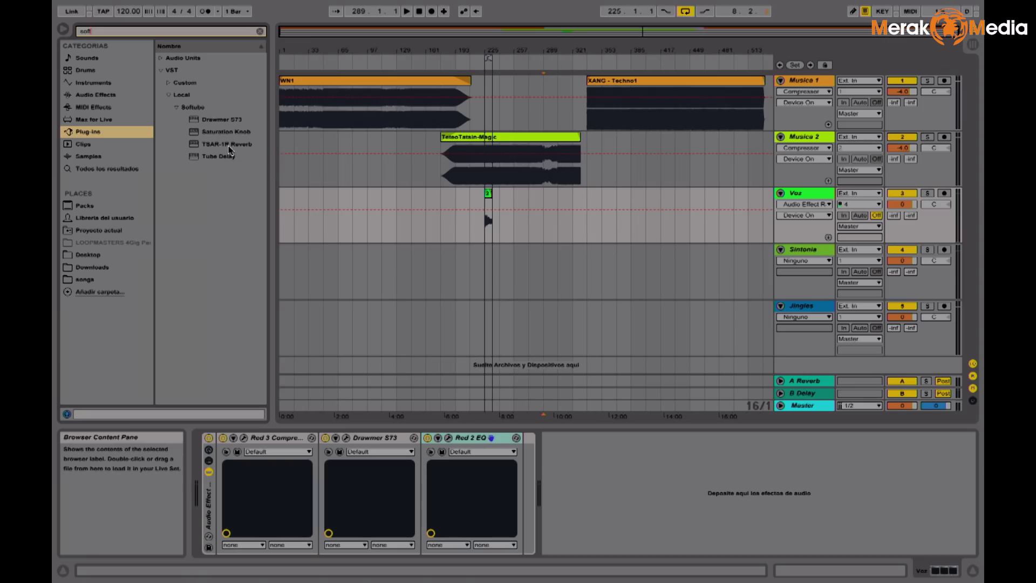
click(215, 145)
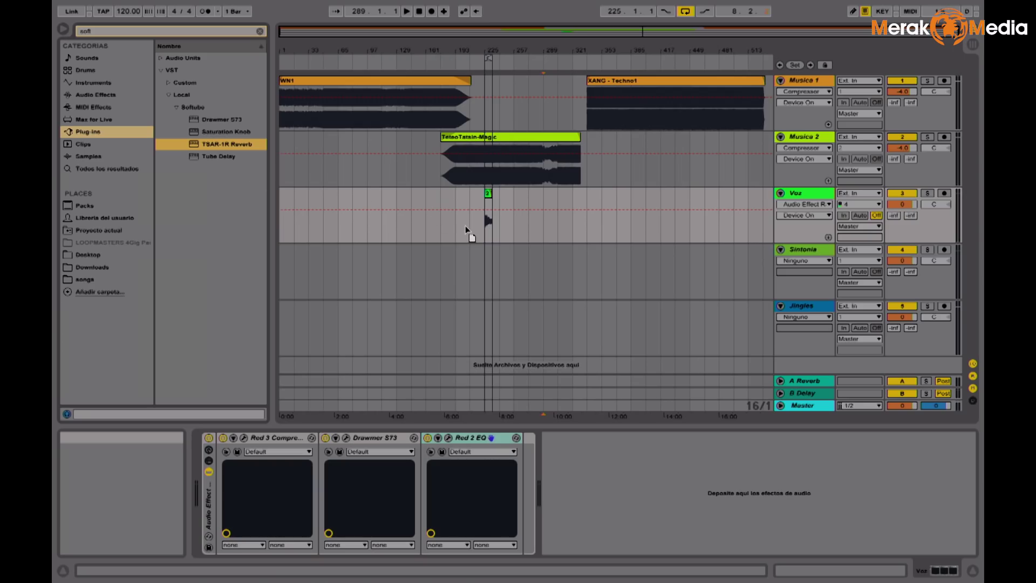
drag(465, 226, 468, 227)
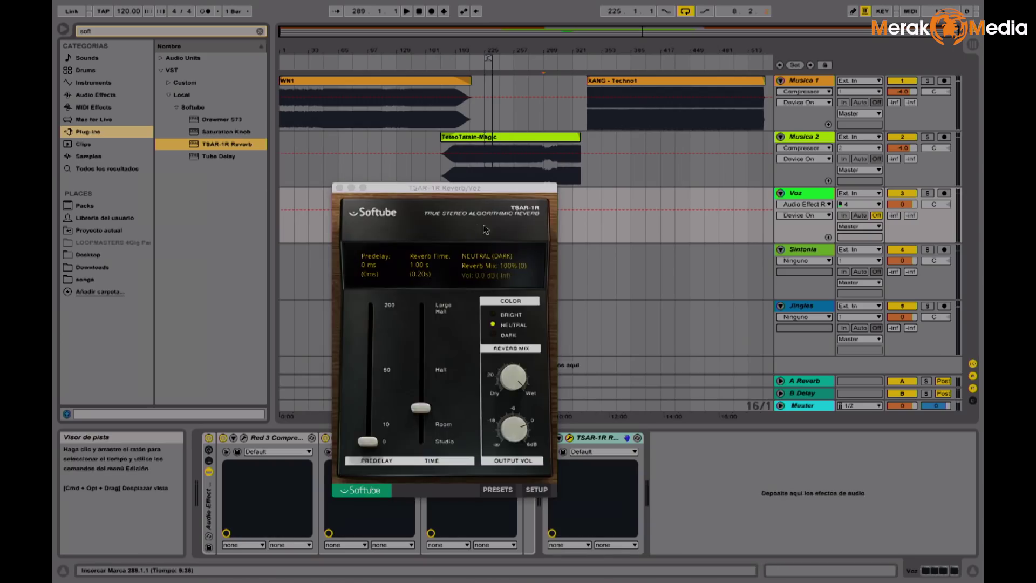
drag(507, 190, 754, 90)
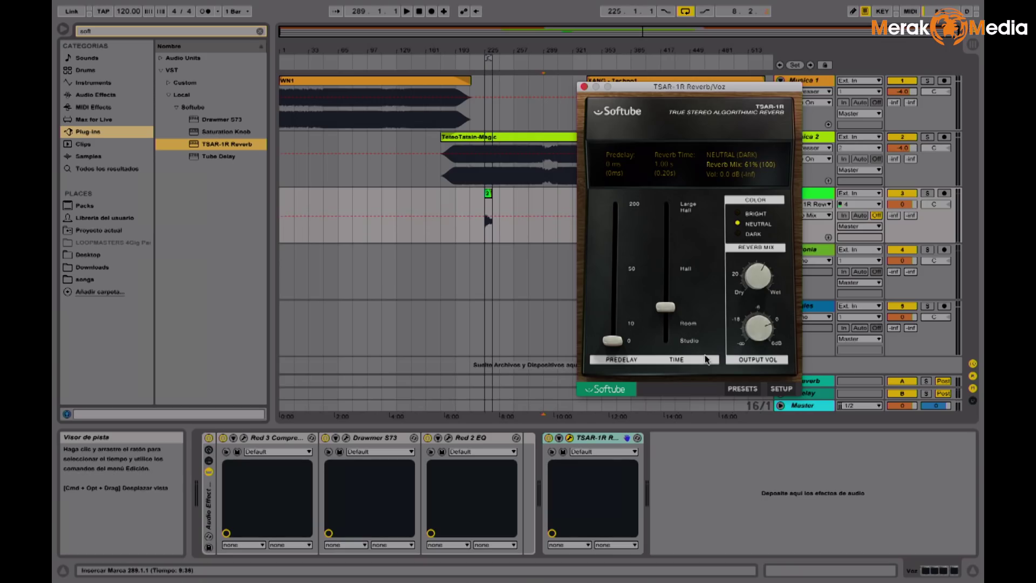
- Load the Ambience preset in the Voz track's TSAR-1R Reverb
click(594, 451)
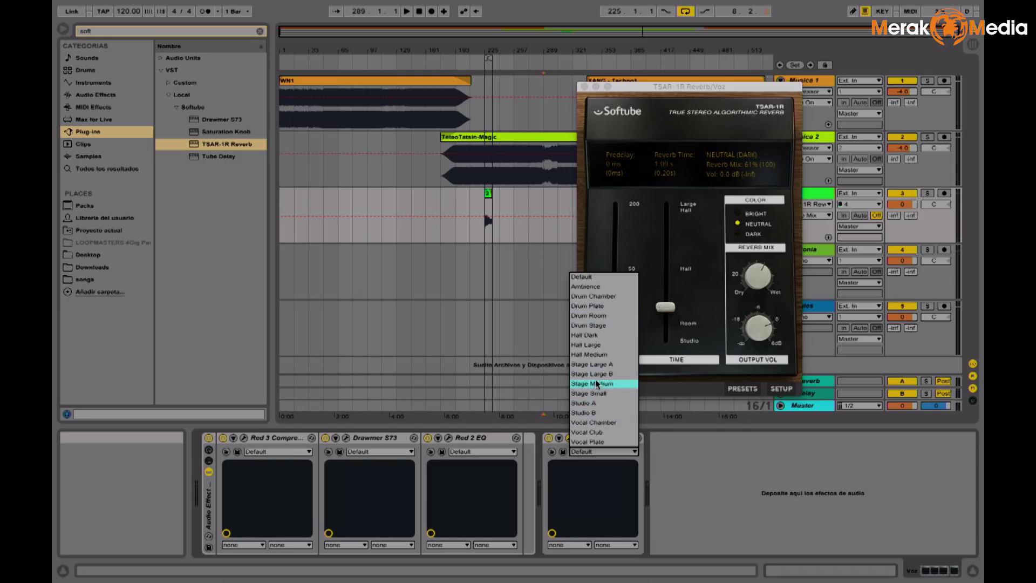
click(592, 292)
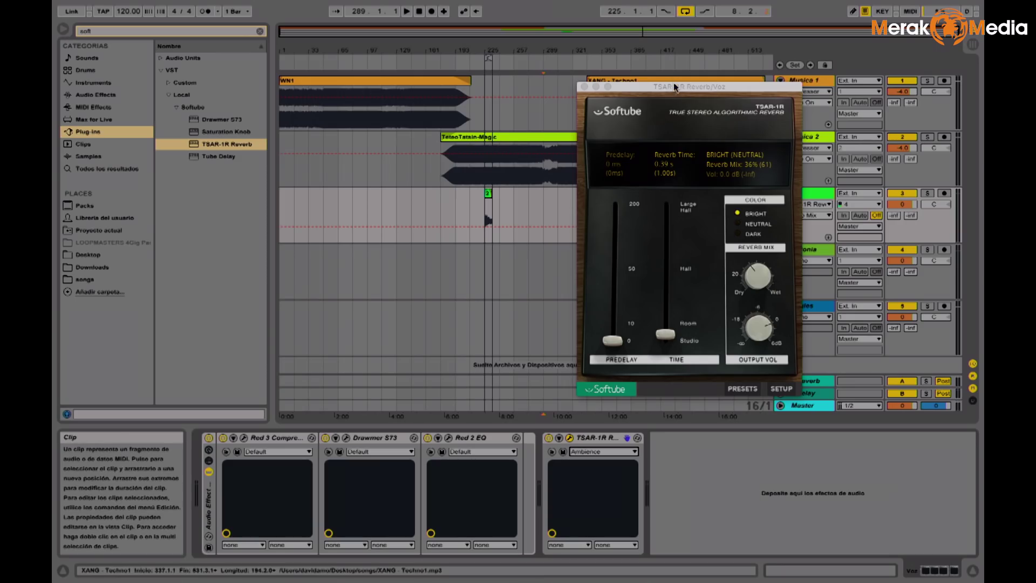
mouse_move(675, 89)
mouse_down()
mouse_move(446, 95)
mouse_move(687, 95)
mouse_up()
- Play the voice over the music from bar 225 and lower the TSAR-1R reverb mix to 6%
key(space)
key(space)
drag(486, 54, 340, 54)
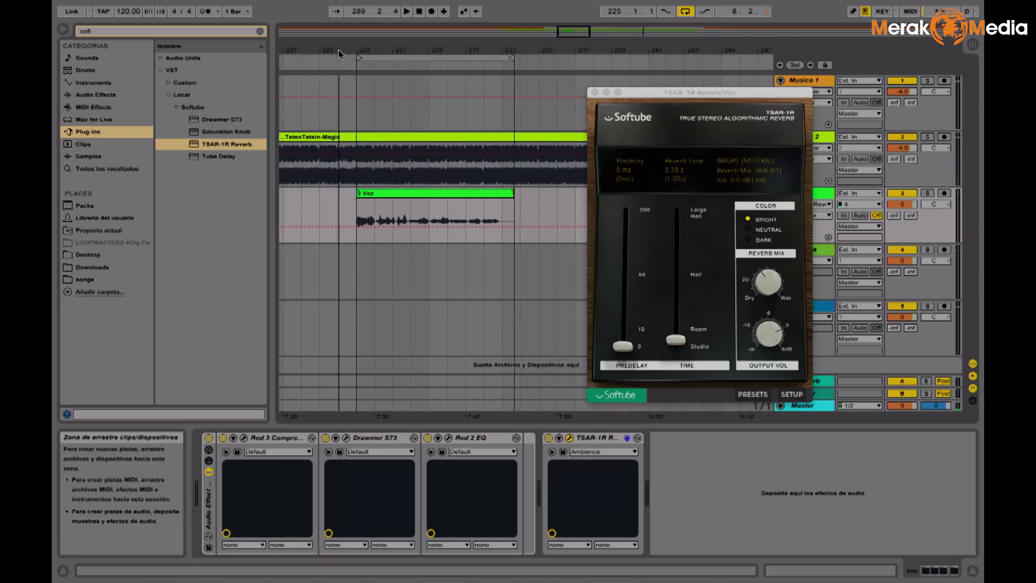
click(359, 212)
key(space)
drag(768, 282, 764, 323)
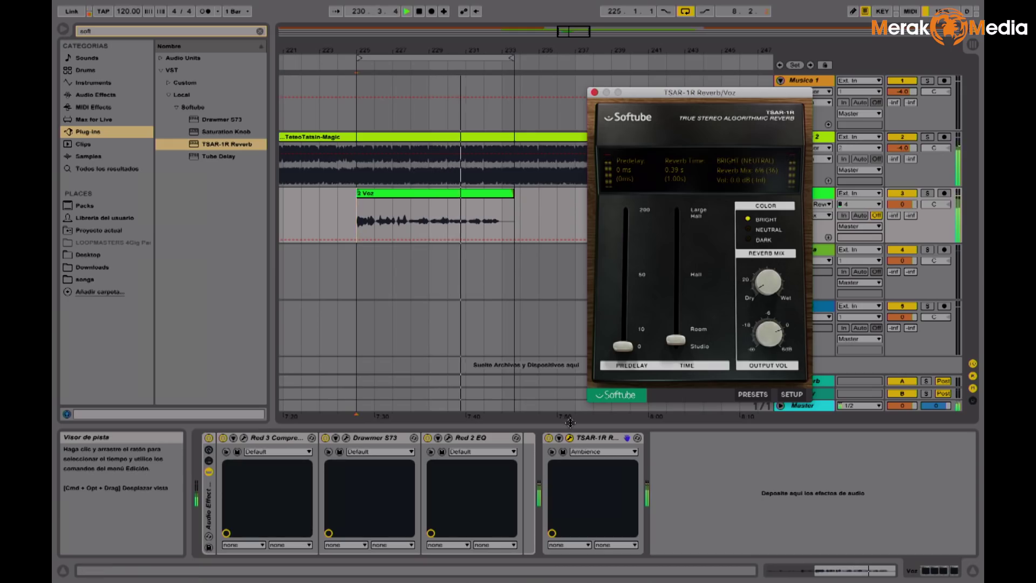
- Compare the voice with the TSAR-1R Reverb bypassed and at a higher mix, and set the reverb mix to 5%
click(549, 439)
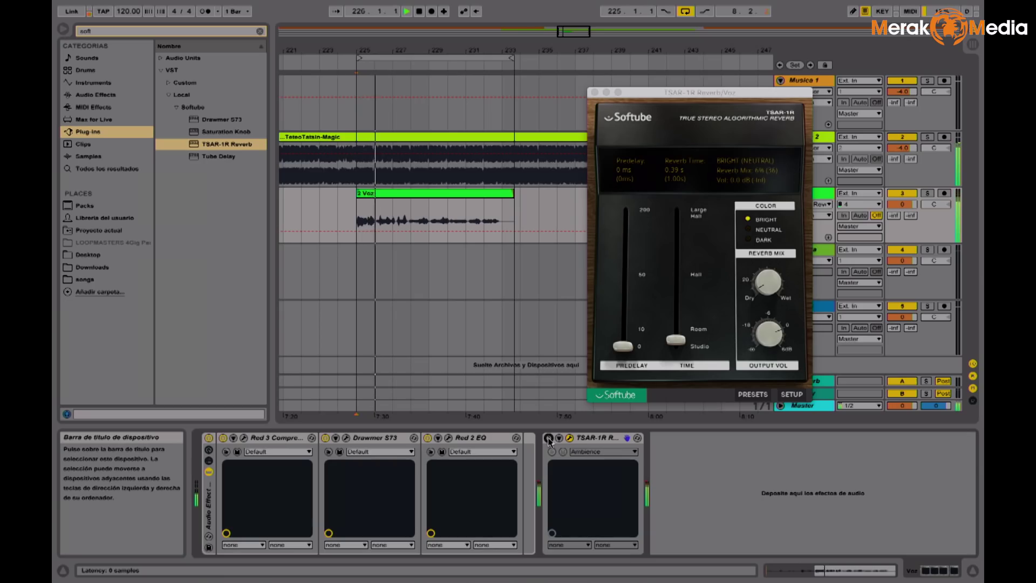
click(549, 439)
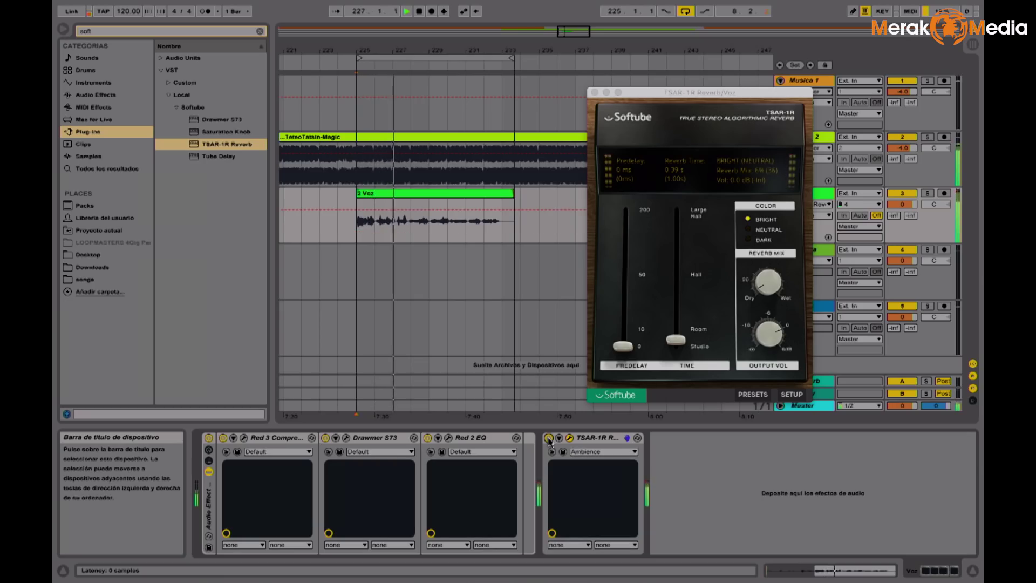
click(769, 287)
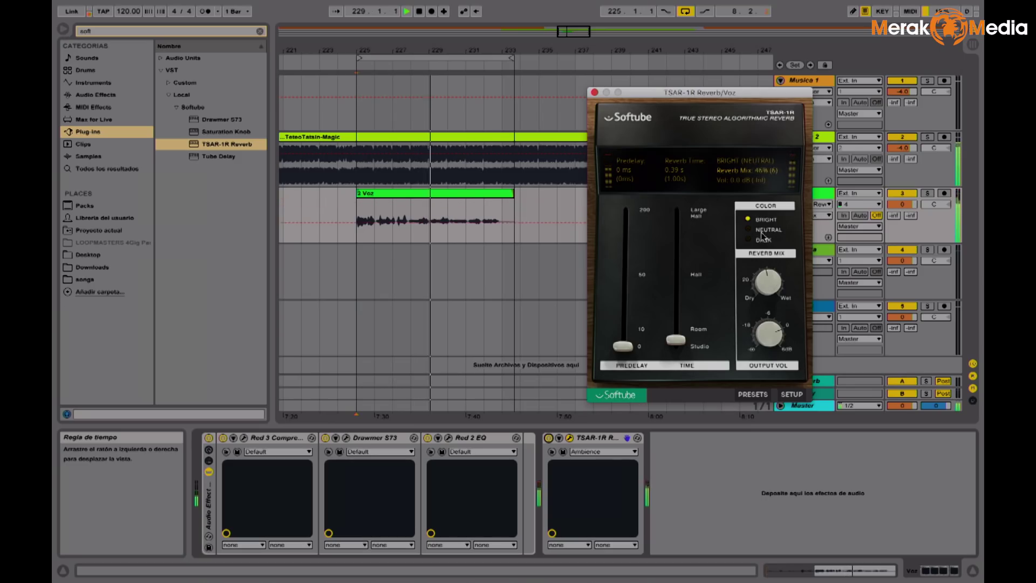
drag(761, 268, 759, 288)
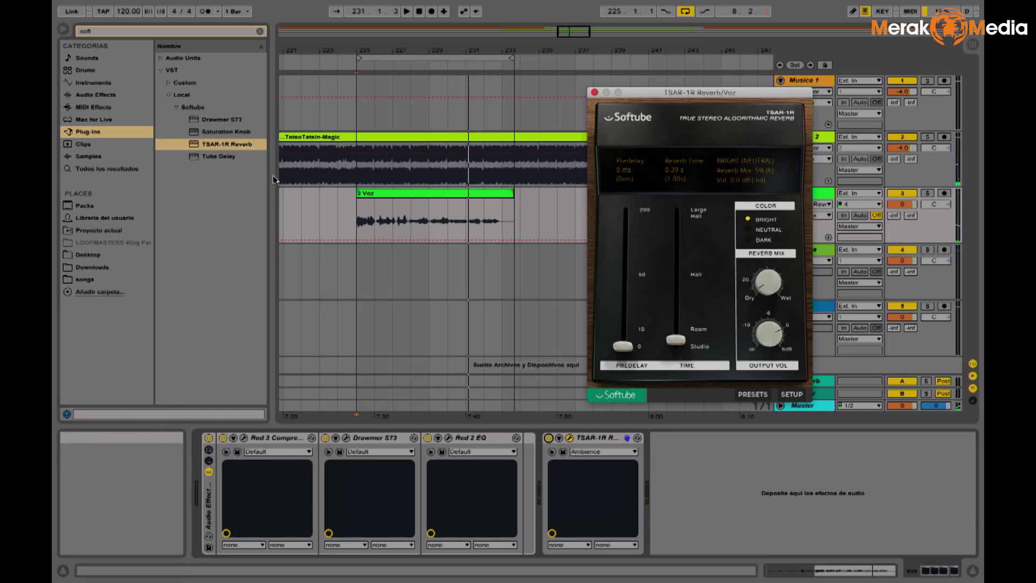
- Add the Softube Tube Delay to the Voz track after the reverb and load its Double Vox preset
drag(224, 156, 365, 208)
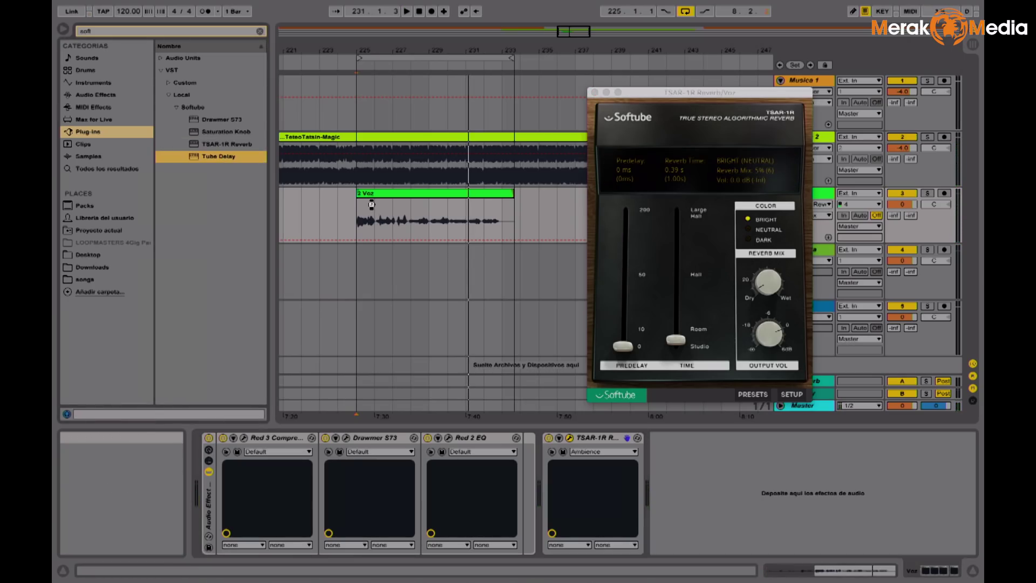
drag(371, 204, 377, 205)
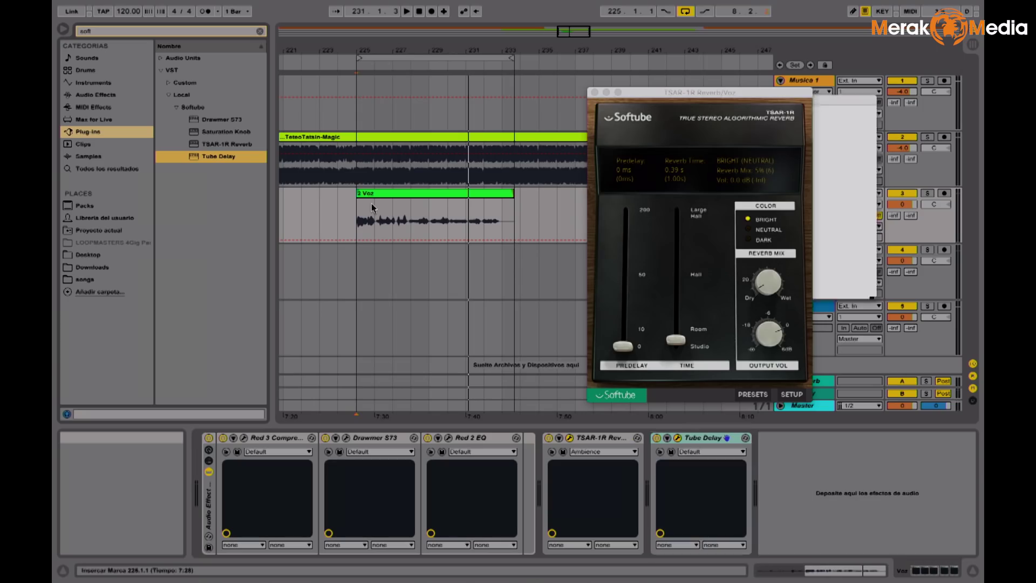
drag(721, 102, 648, 76)
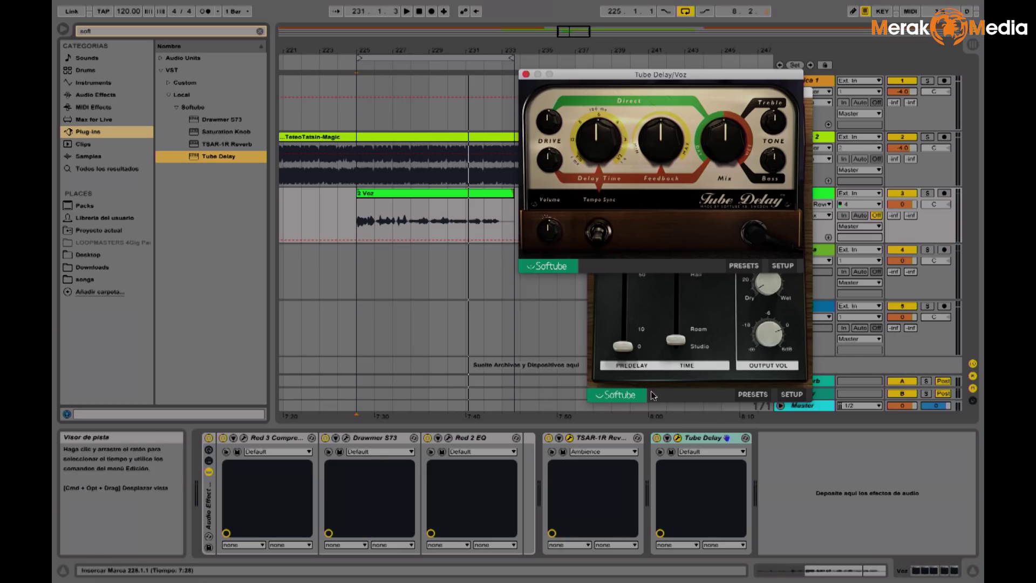
click(706, 452)
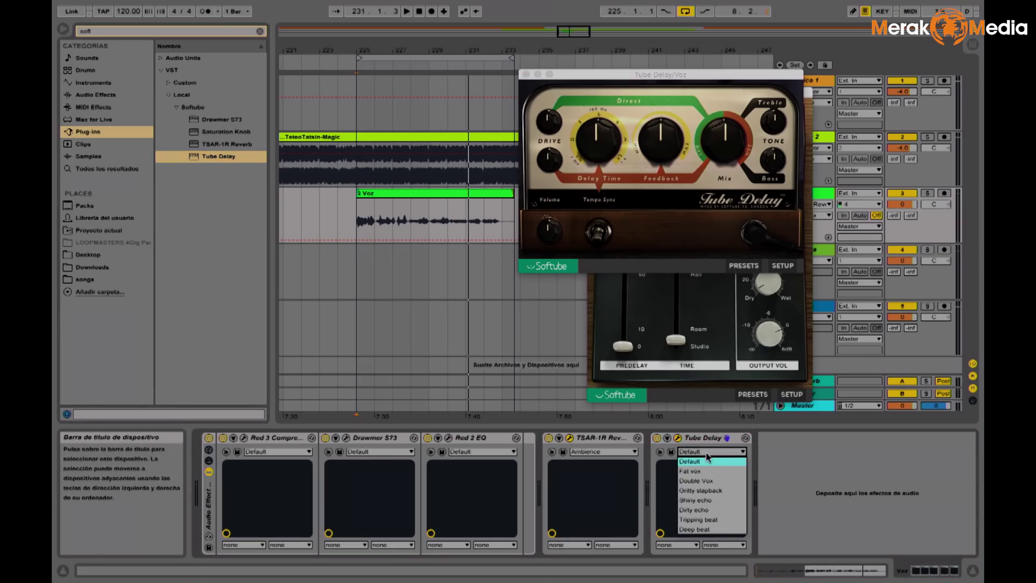
click(699, 481)
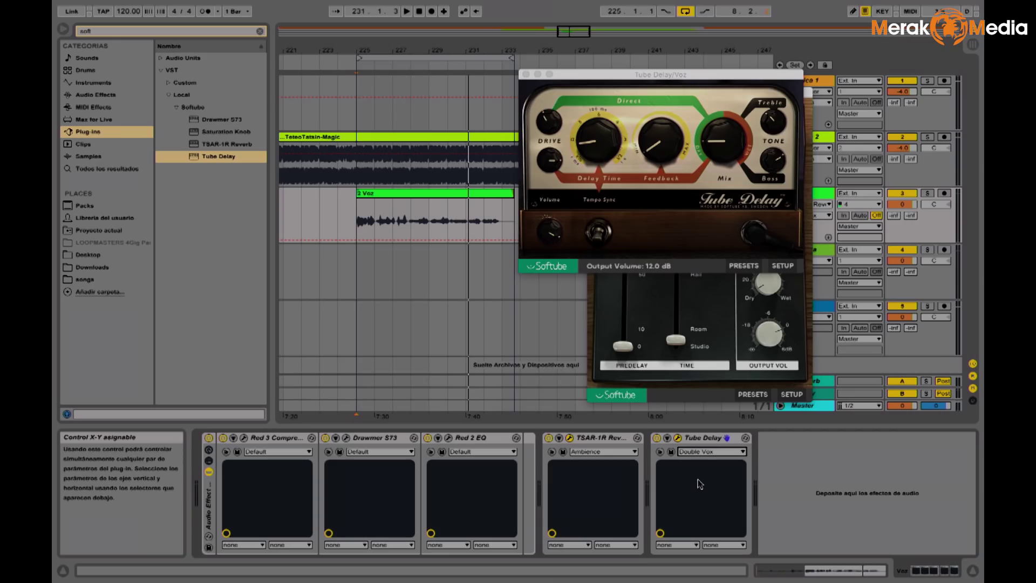
- Play the voice from bar 225 and lower the Tube Delay mix to about 4%
key(space)
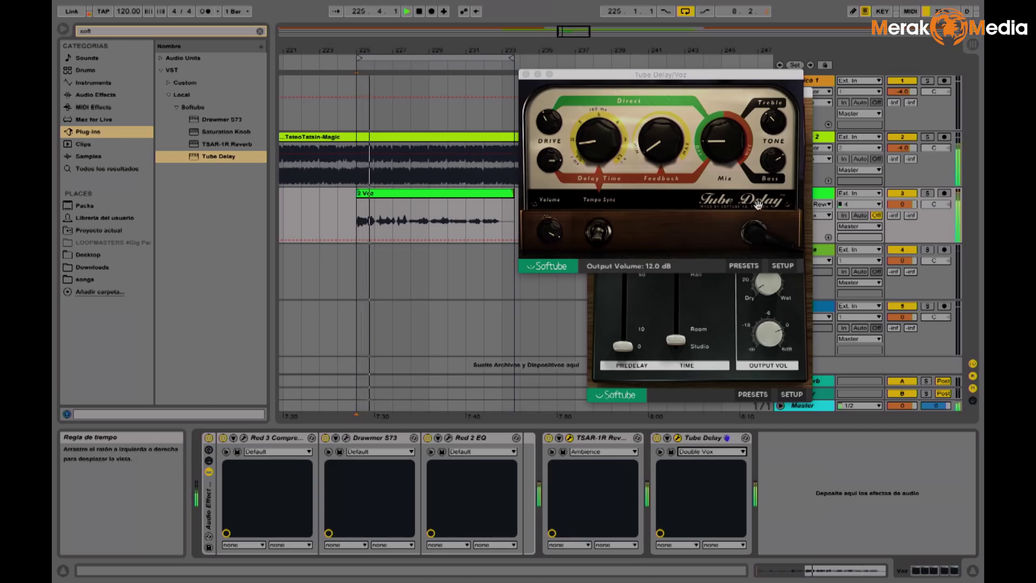
drag(719, 141, 714, 165)
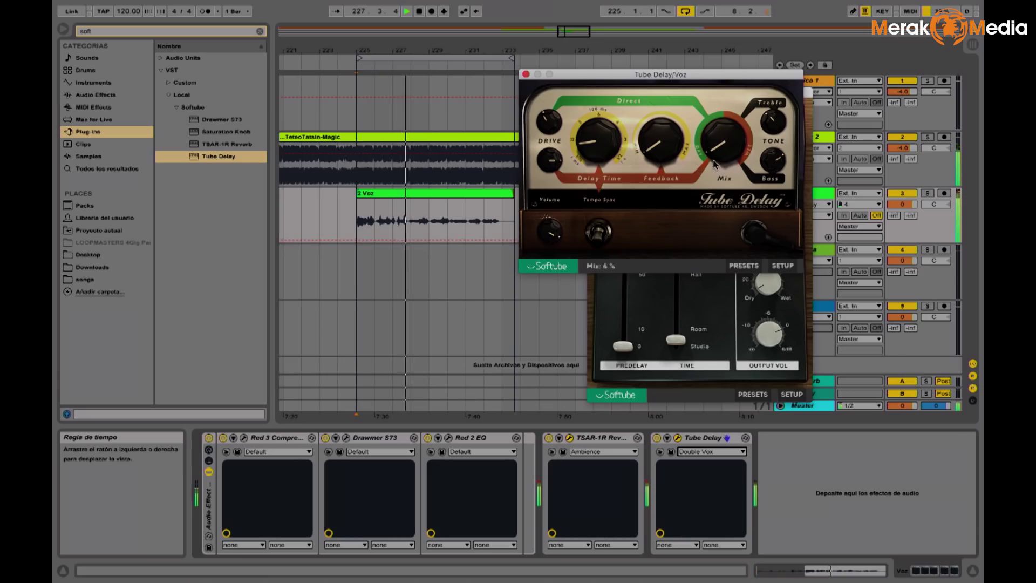
- Audition the voice with the Tube Delay mix at 67%, and load the Fat vox preset with its mix raised to about 66%
click(548, 123)
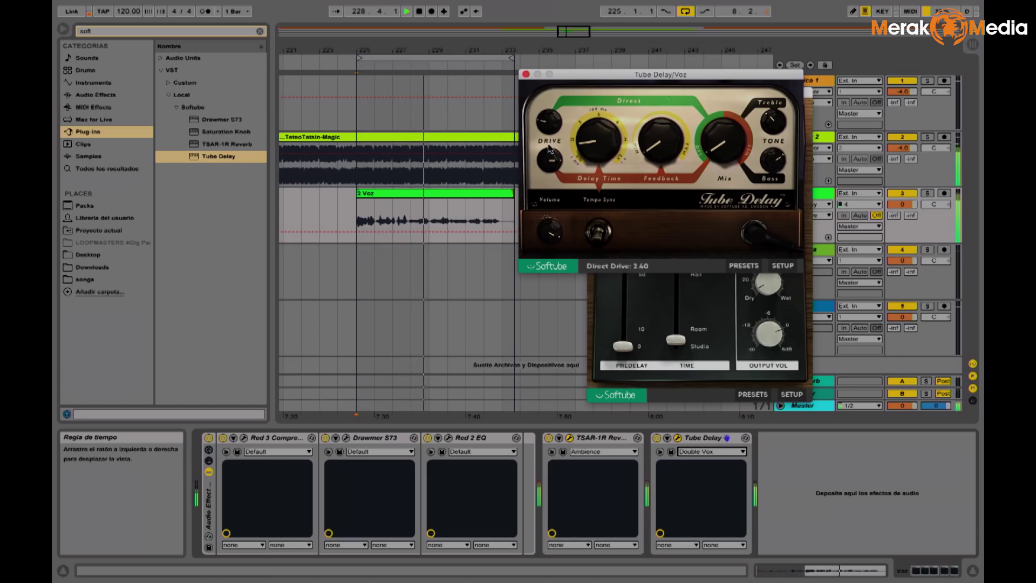
drag(713, 133, 700, 90)
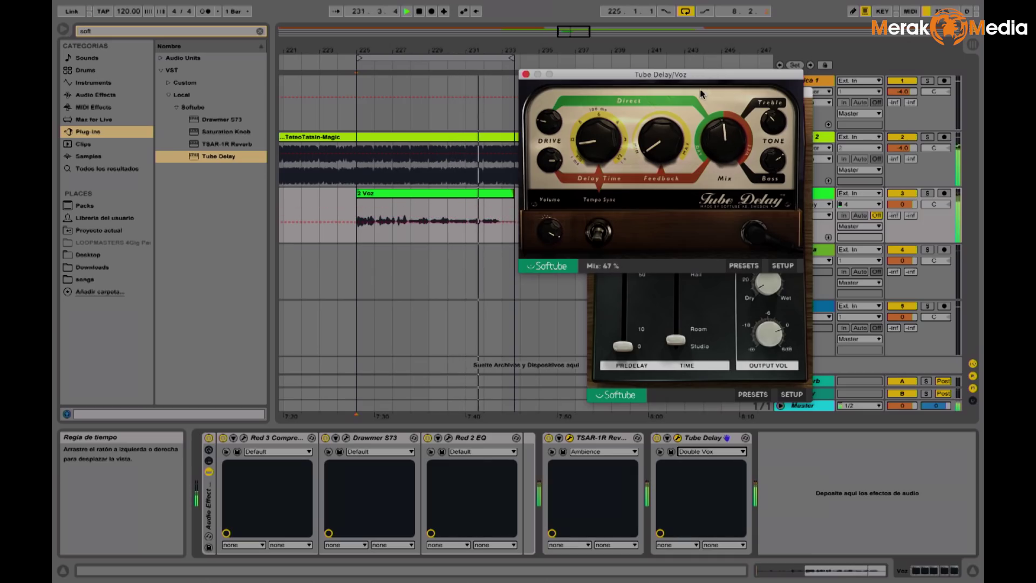
click(721, 451)
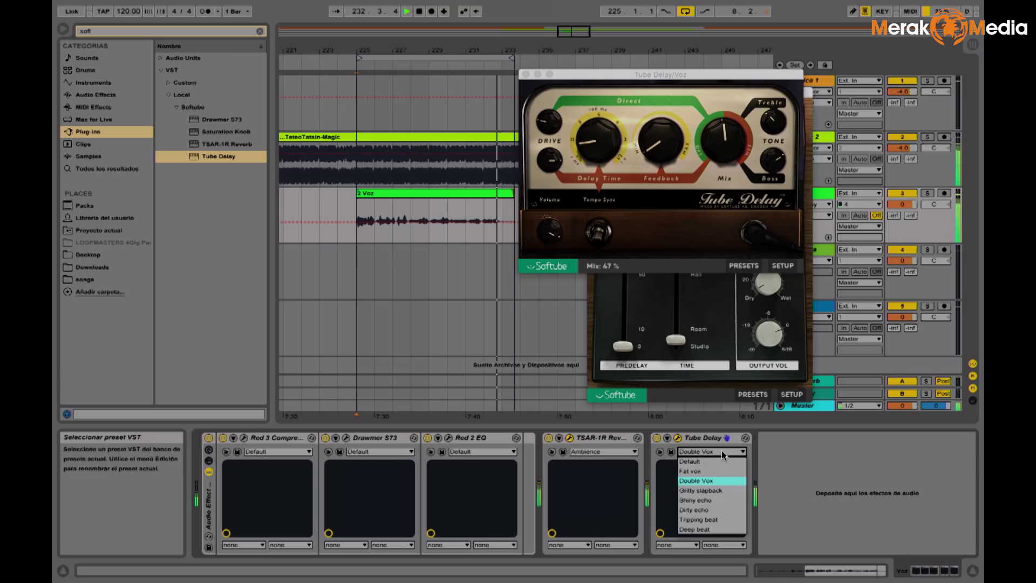
click(713, 473)
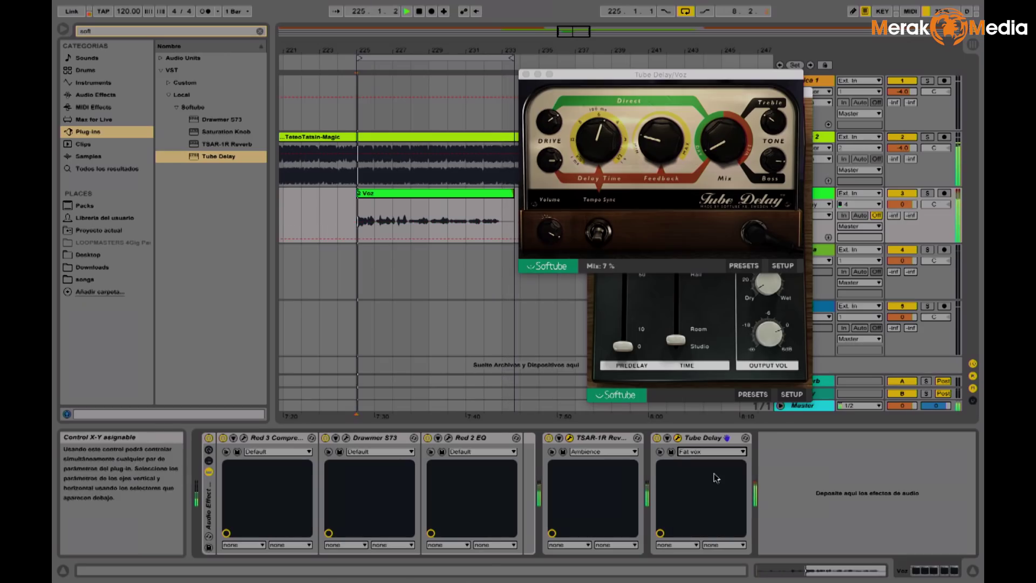
drag(716, 143, 718, 85)
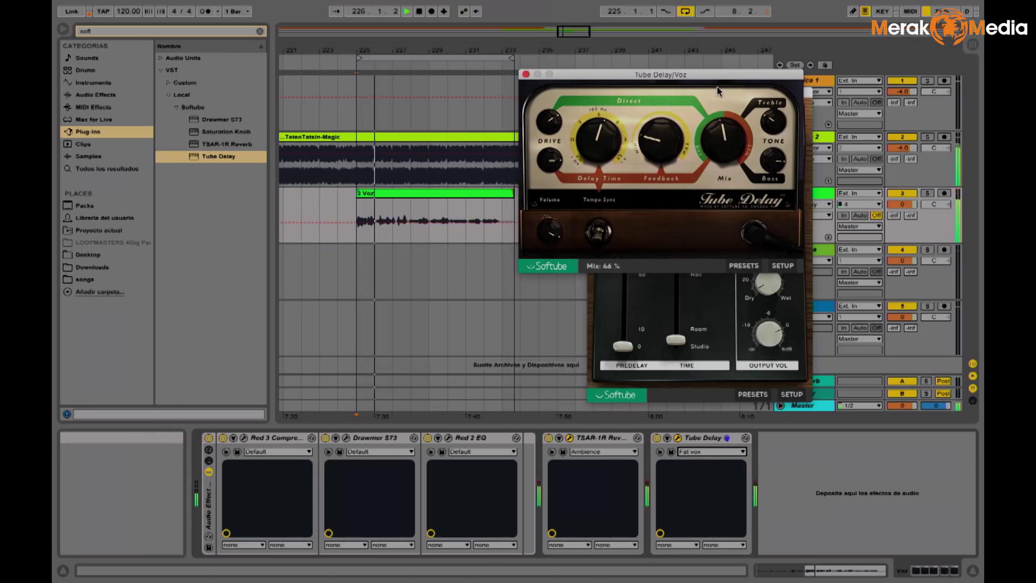
drag(717, 86, 710, 92)
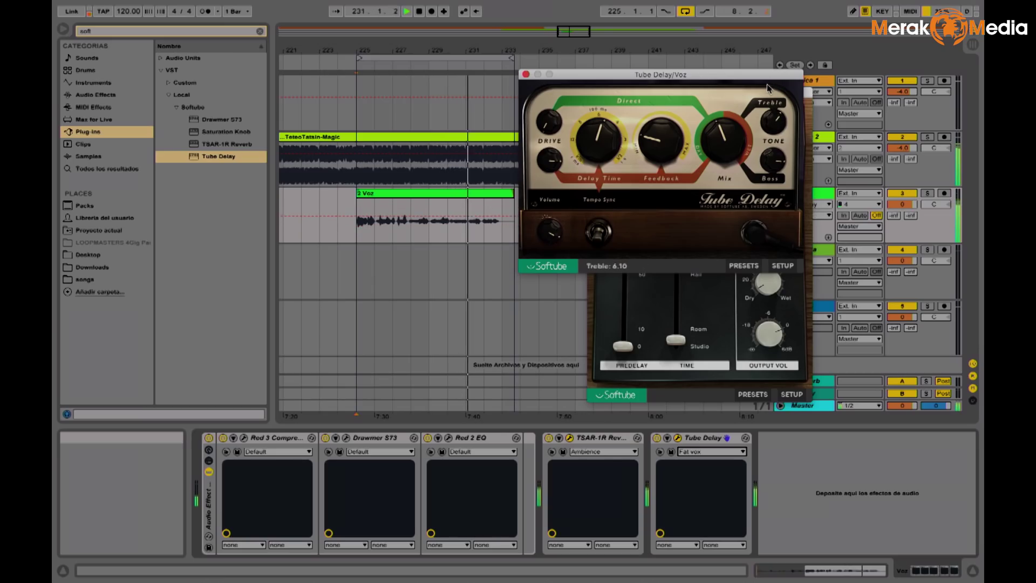
- Close the Tube Delay and TSAR-1R Reverb windows with playback stopped, and select the Tube Delay device on the Voz track
click(526, 74)
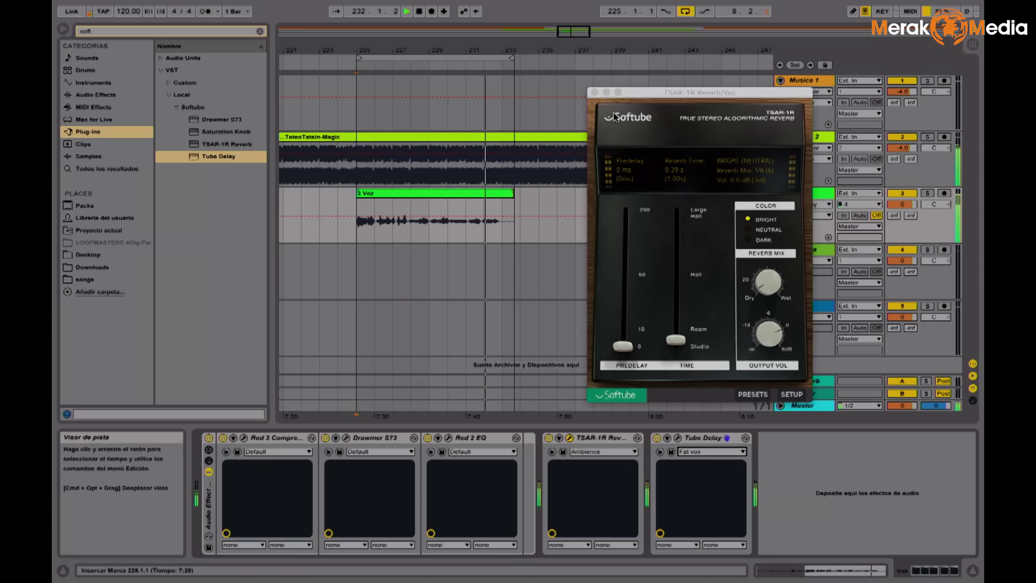
click(595, 93)
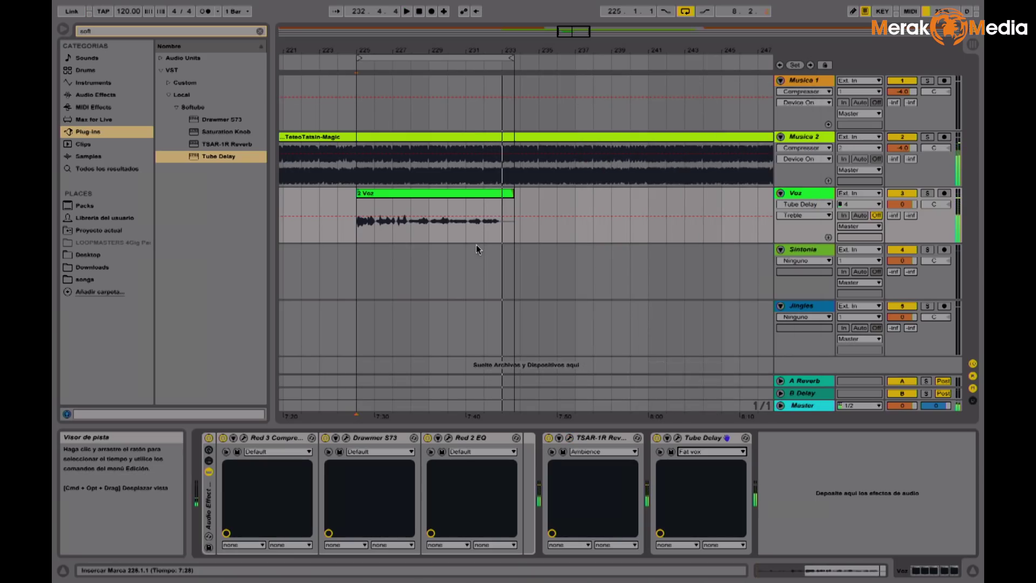
click(707, 440)
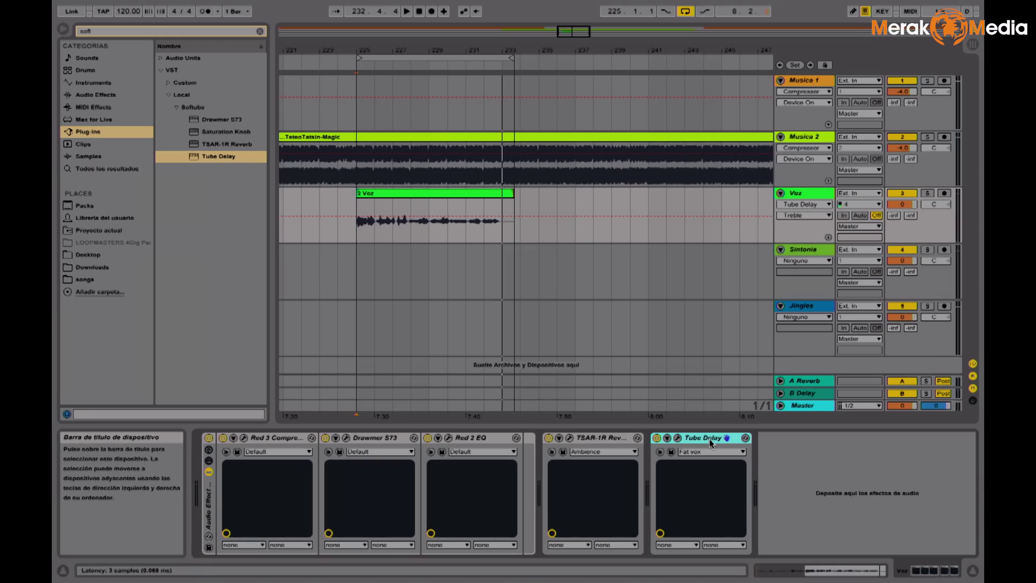
- Extend the loop brace over the whole arrangement, from bar 1 for 528 bars, and select its time range on all tracks
drag(493, 32, 493, 3)
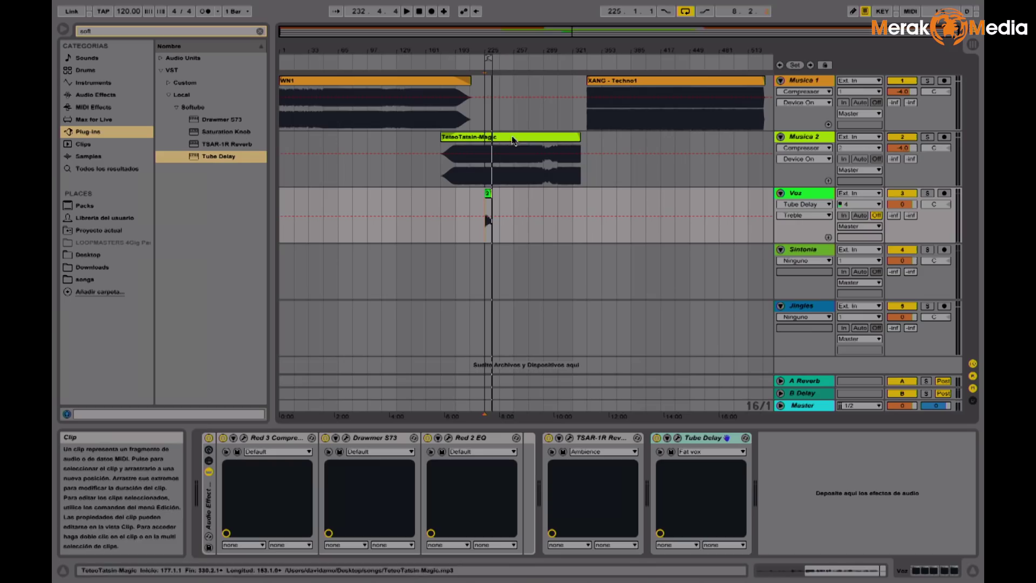
drag(492, 61, 755, 58)
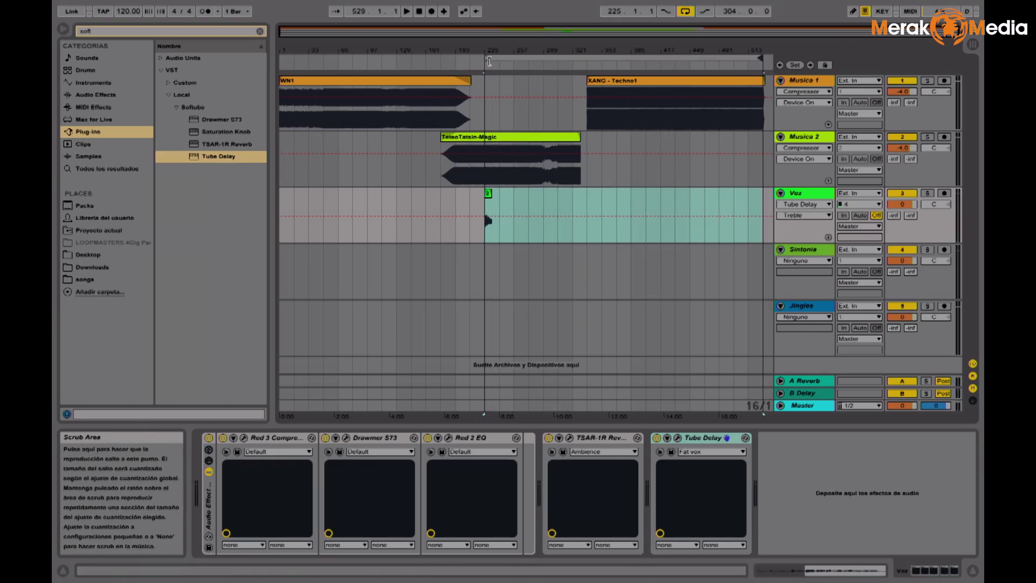
drag(490, 59, 281, 56)
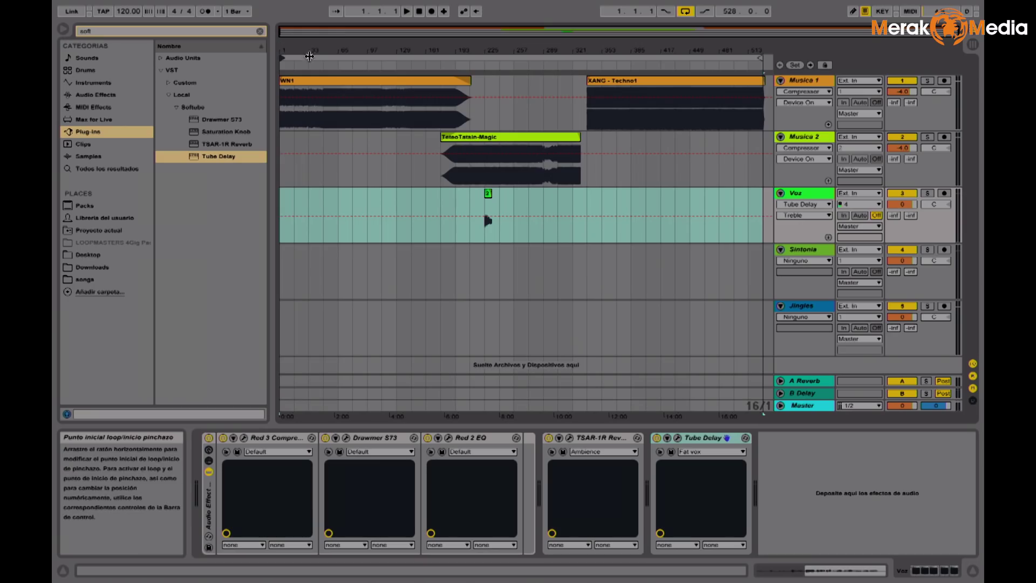
click(308, 58)
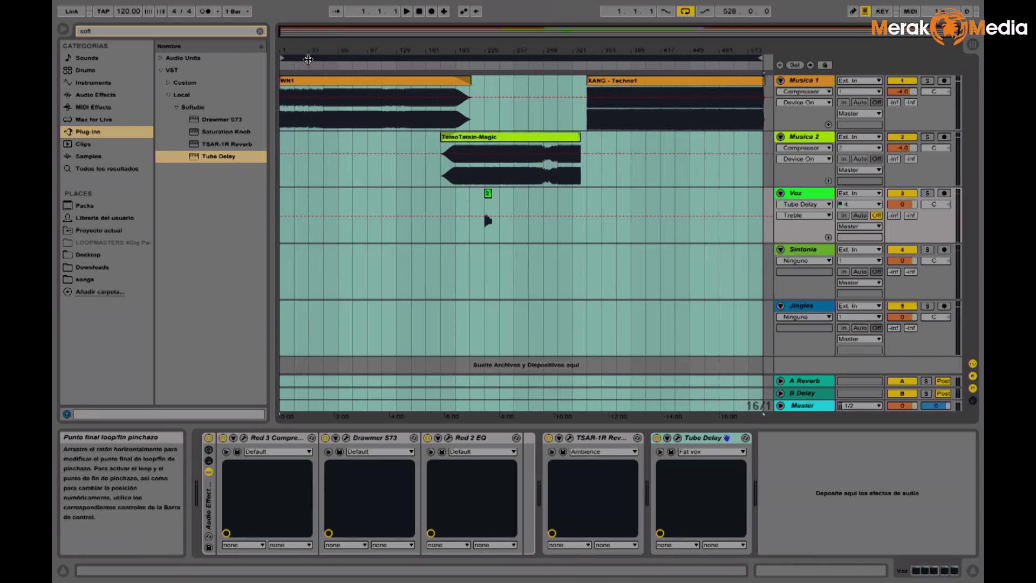